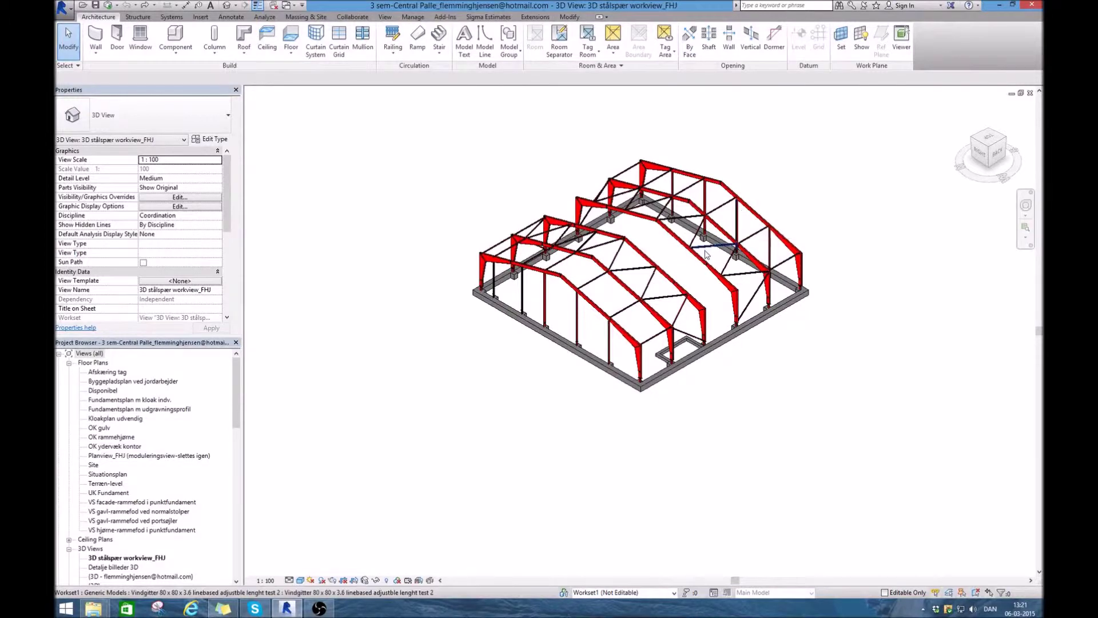
Step: Examine the steel frames and the wind bracing between them in the 3D view
scroll(736, 205, "up", 2)
scroll(603, 315, "up", 2)
scroll(541, 302, "down", 3)
scroll(578, 268, "up", 2)
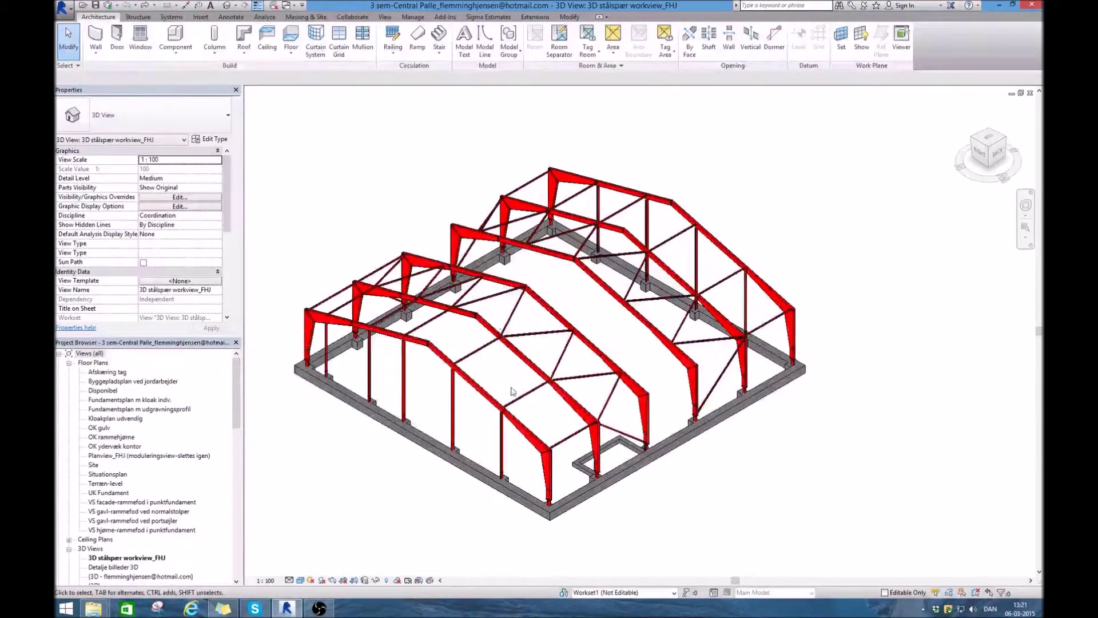
scroll(514, 395, "up", 1)
scroll(507, 380, "down", 2)
scroll(384, 415, "up", 3)
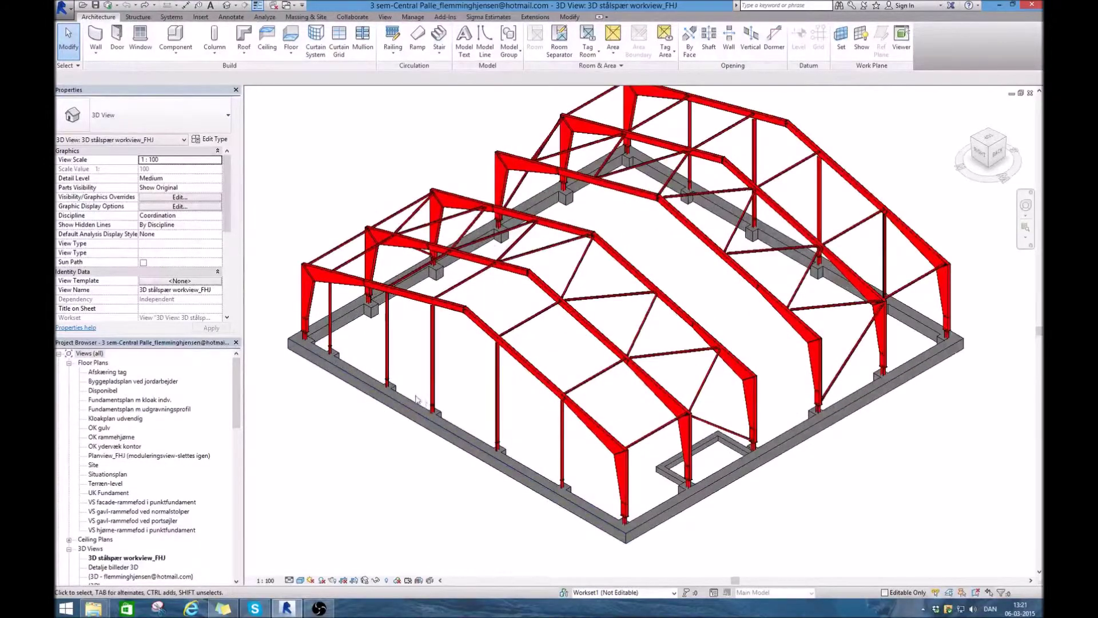
scroll(404, 403, "down", 3)
scroll(535, 383, "up", 2)
scroll(534, 383, "up", 3)
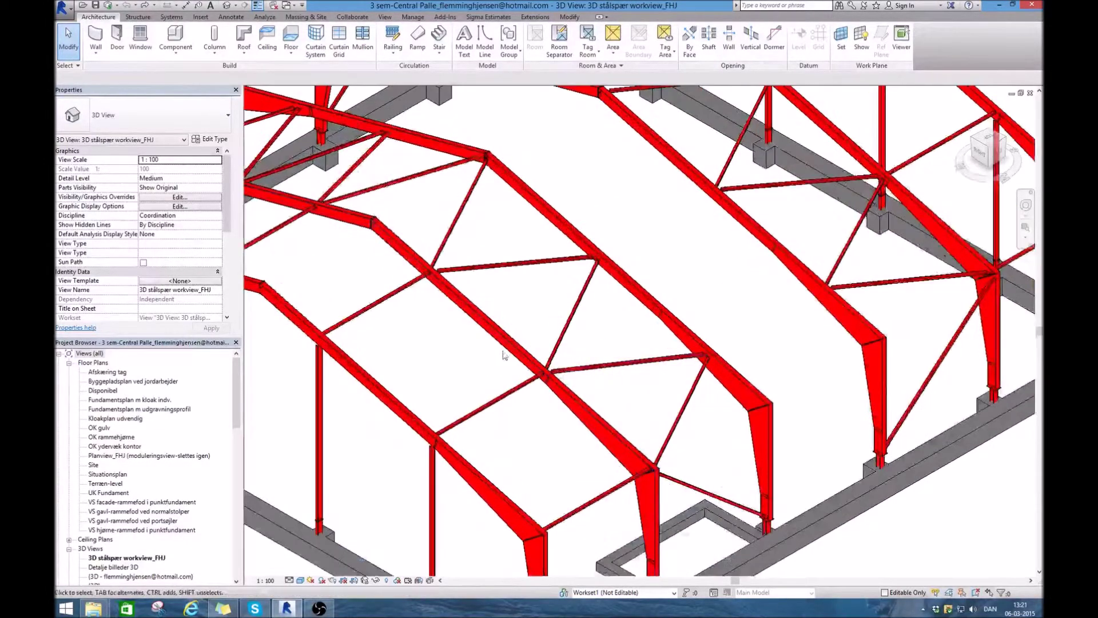
scroll(549, 374, "down", 1)
scroll(553, 372, "up", 1)
Step: Stretch the upper end of a diagonal roof brace past its frame to a length of about 7100 mm
scroll(535, 343, "up", 3)
left_click(504, 308)
scroll(515, 257, "down", 3)
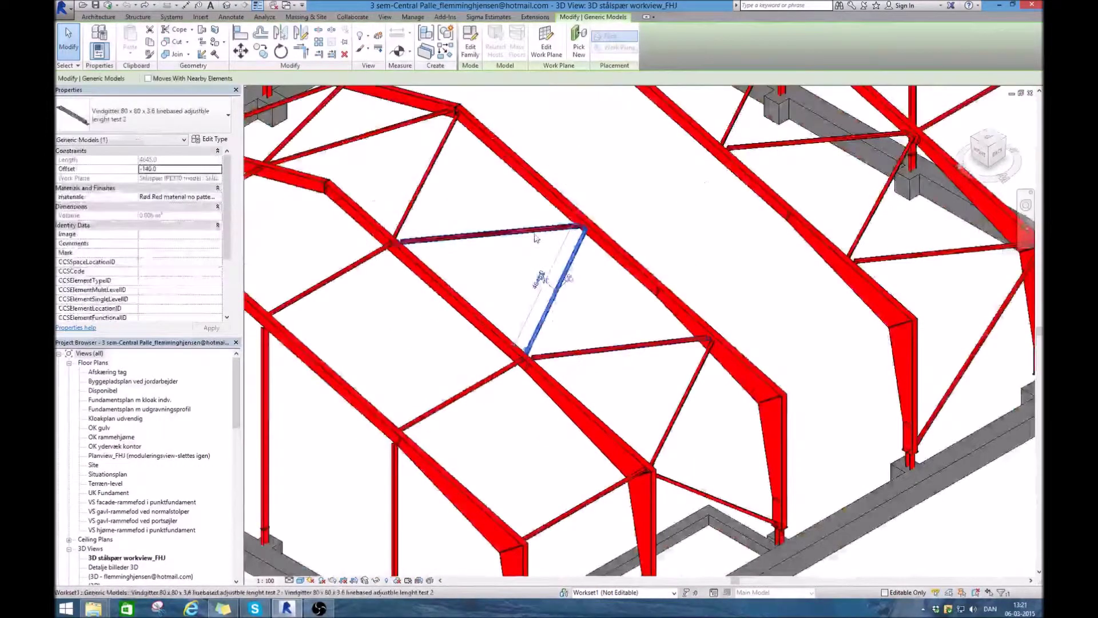
scroll(598, 244, "up", 2)
left_click_drag(601, 228, 664, 147)
scroll(666, 191, "down", 2)
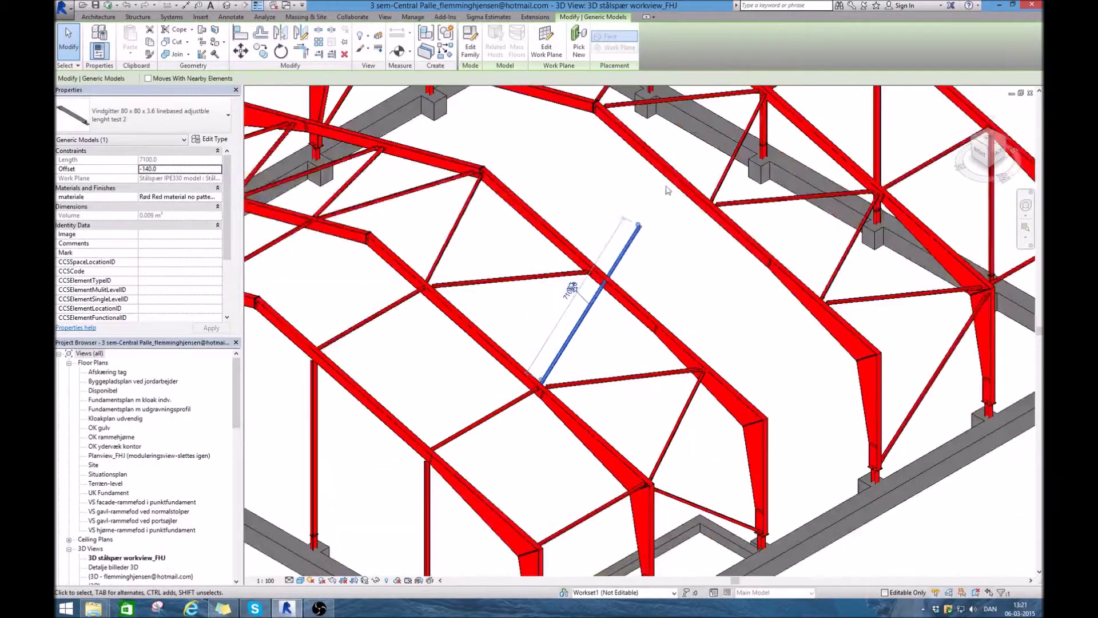
scroll(629, 237, "up", 3)
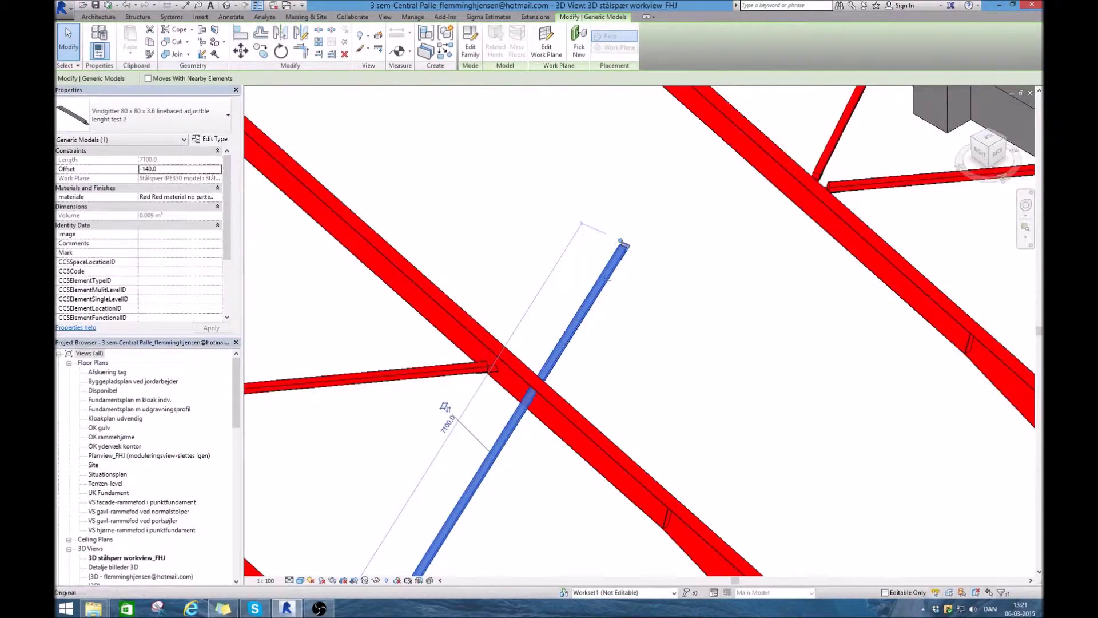
Step: Adjust the same brace's free end to give it a length of about 6765 mm
left_click(650, 311)
scroll(619, 306, "up", 5)
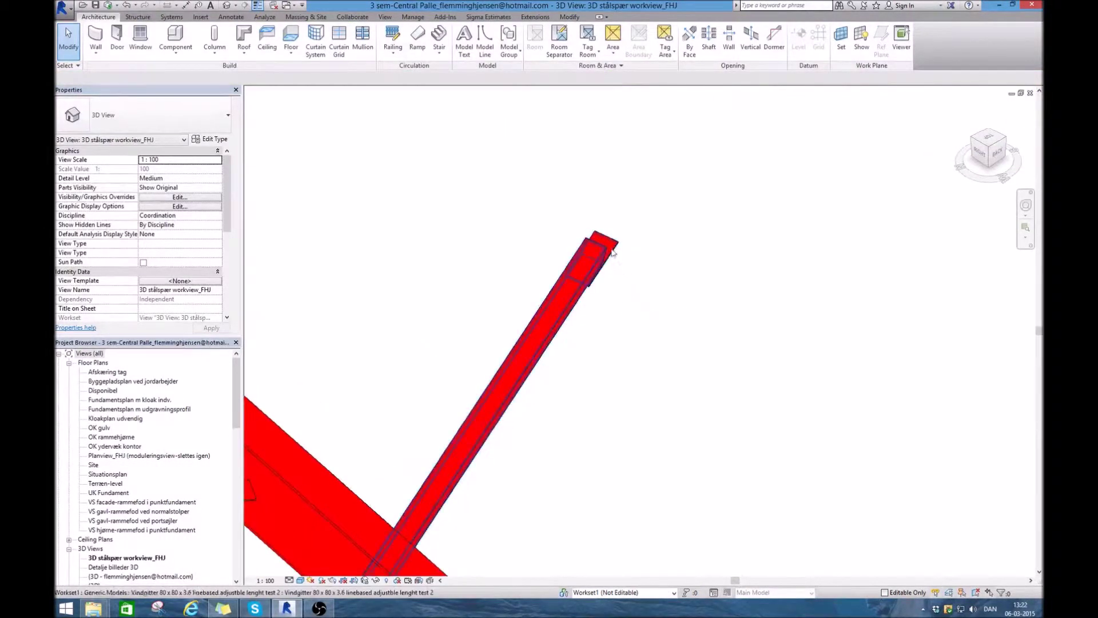
scroll(630, 272, "up", 2)
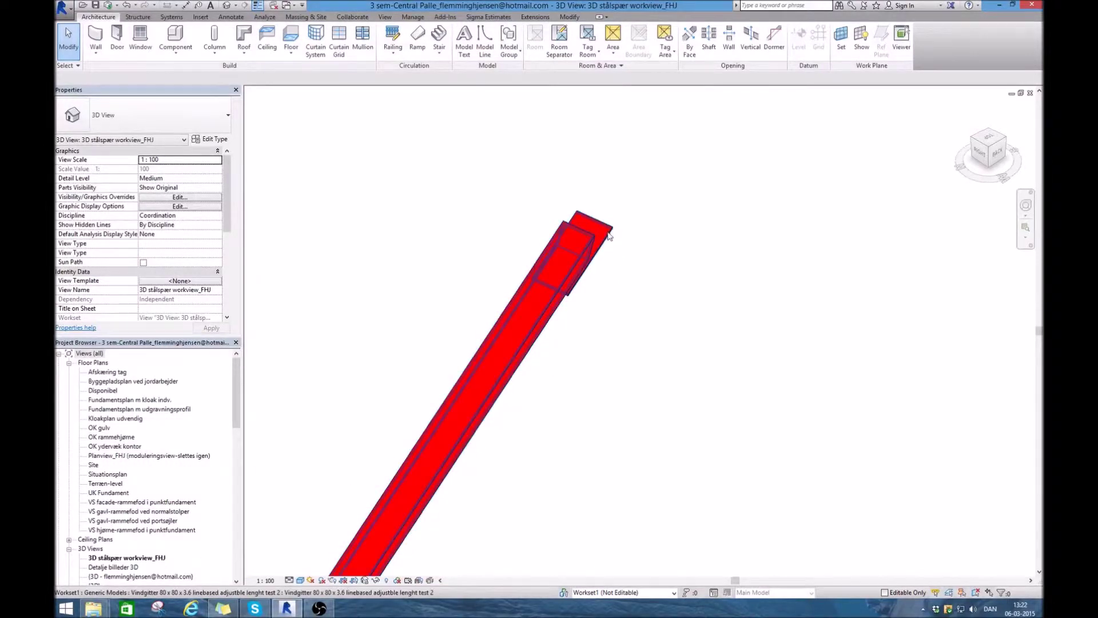
left_click(583, 231)
left_click_drag(586, 230, 618, 189)
scroll(641, 220, "down", 4)
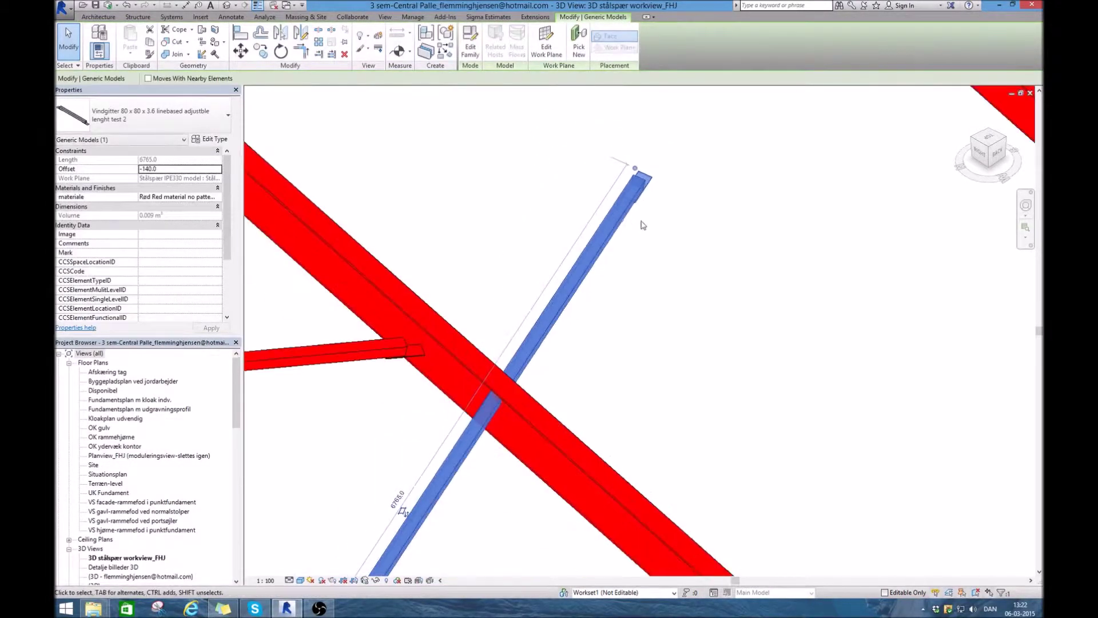
Step: Swing the stretched brace's free end towards the roof ridge to change its direction
left_click(632, 302)
left_click(586, 275)
scroll(635, 239, "down", 3)
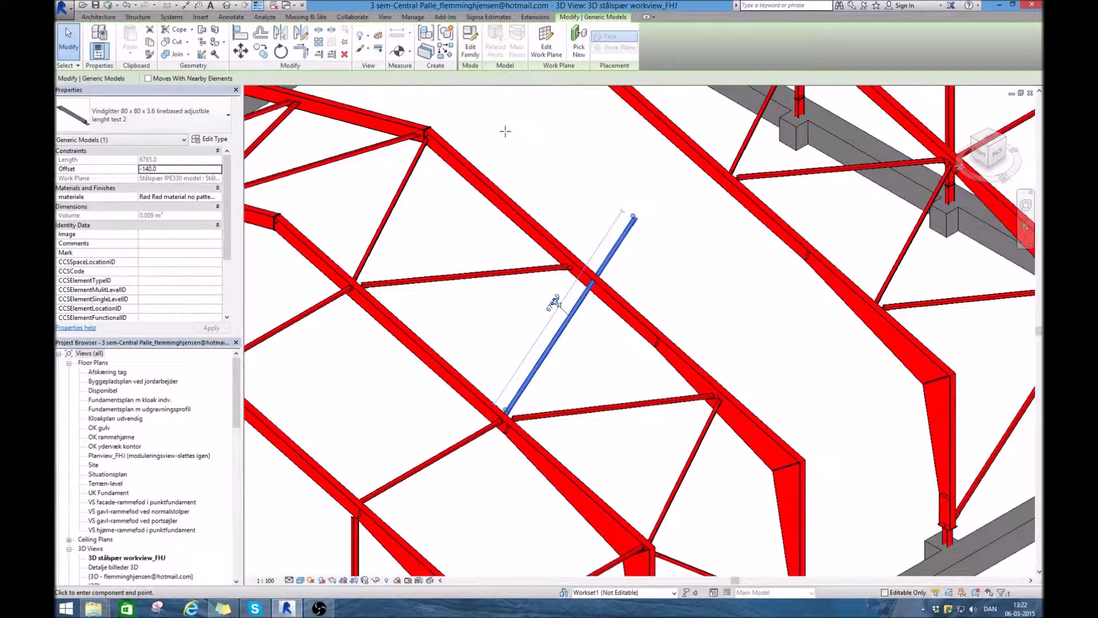
left_click_drag(505, 131, 508, 131)
left_click(593, 188)
scroll(584, 232, "down", 2)
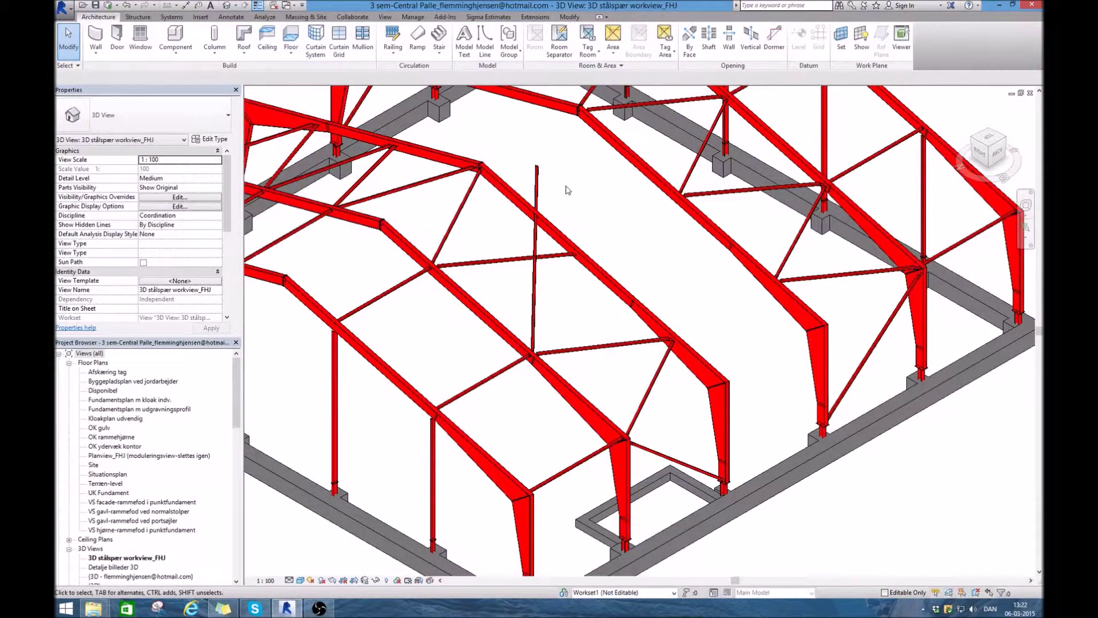
Step: Undo the changes made to the diagonal brace's length and direction
left_click(171, 37)
left_click(73, 46)
scroll(612, 224, "up", 5)
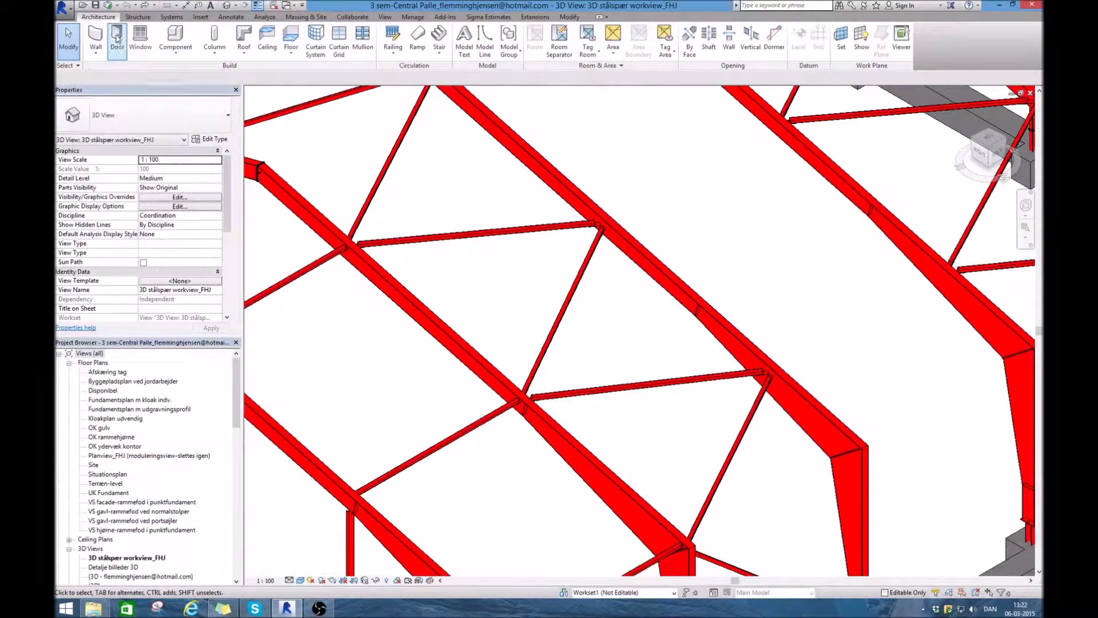
Step: Place a Vindgitter 80 x 80 x 3.6 line-based component beside the existing diagonal, extending past the neighbouring frame
left_click(175, 35)
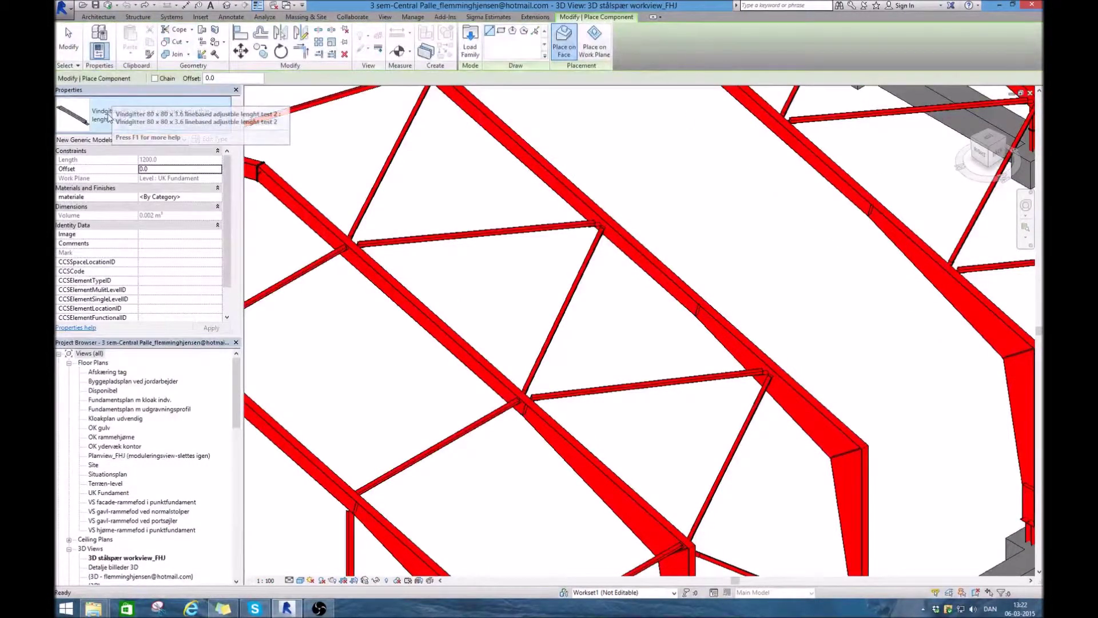
left_click(508, 386)
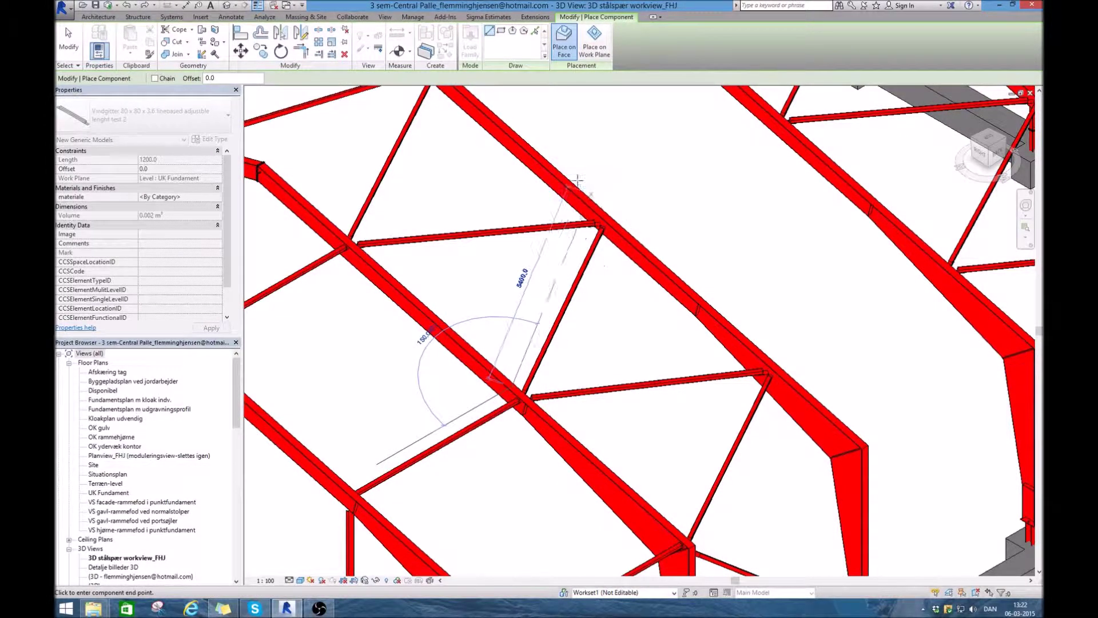
left_click(583, 159)
scroll(604, 205, "down", 3)
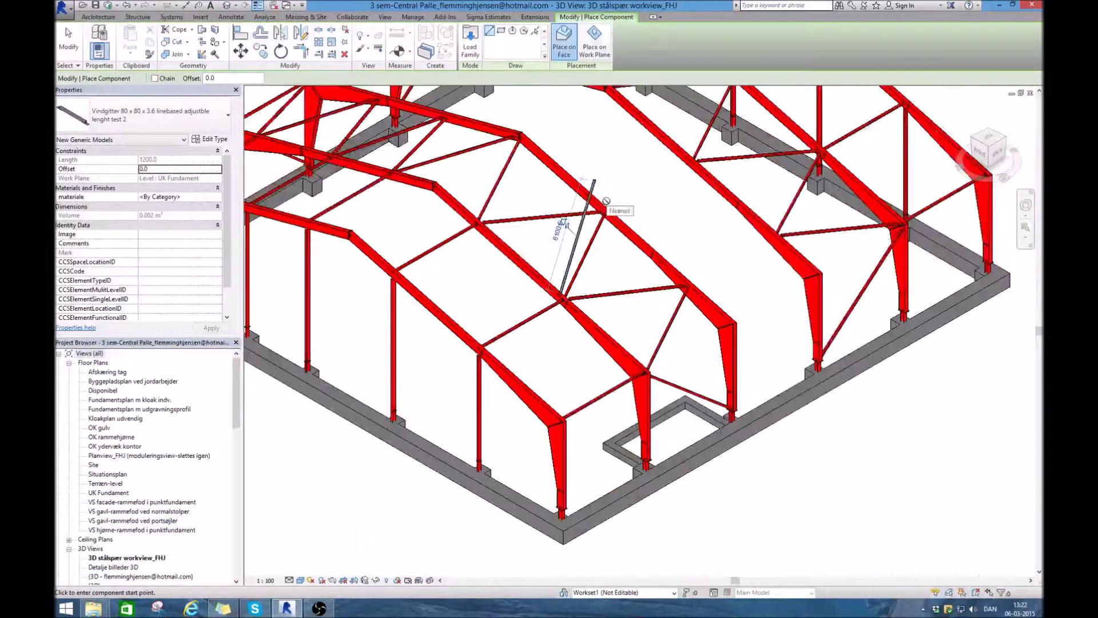
Step: Delete the trial Vindgitter brace placed beside the existing diagonal
left_click(69, 43)
left_click(593, 183)
key("Delete")
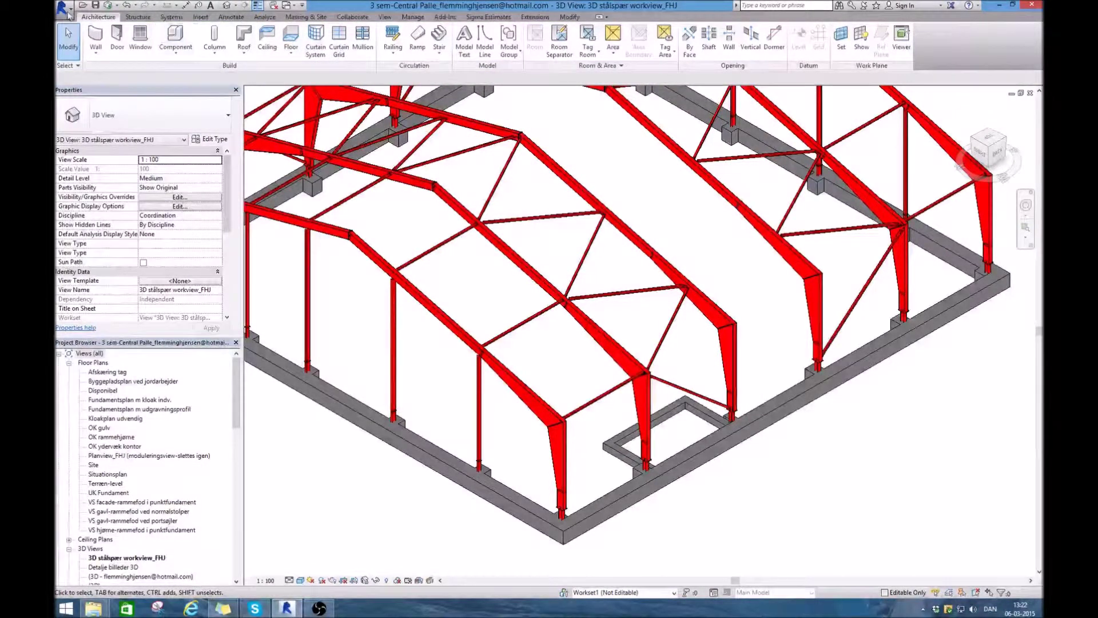
Step: Create a new family from the Metric Generic Model line based template
left_click(69, 14)
mouse_move(86, 57)
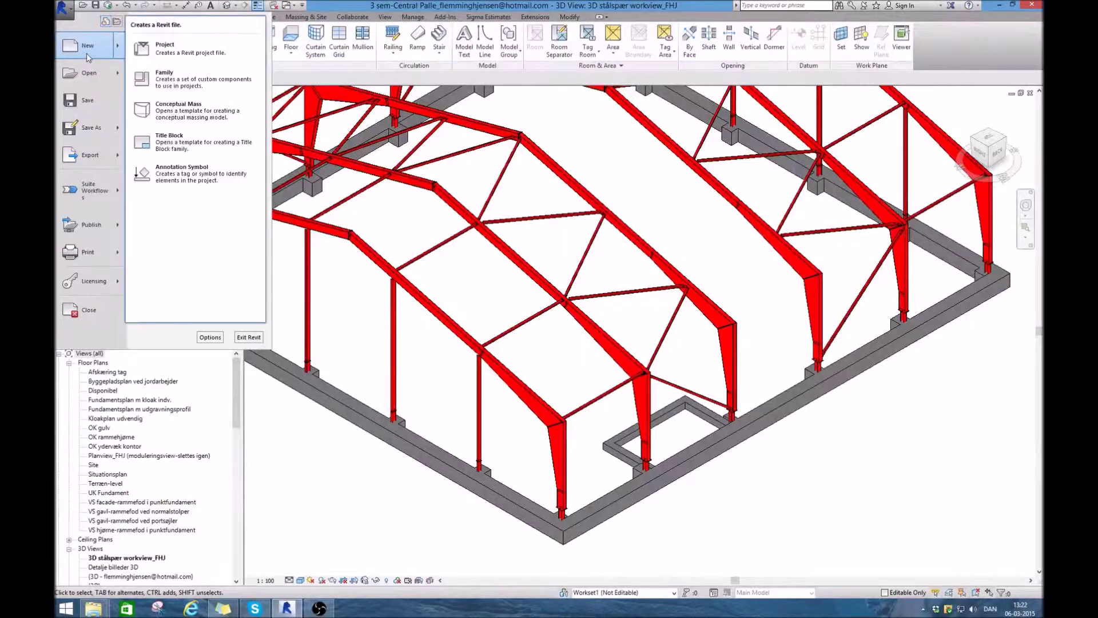
left_click(190, 80)
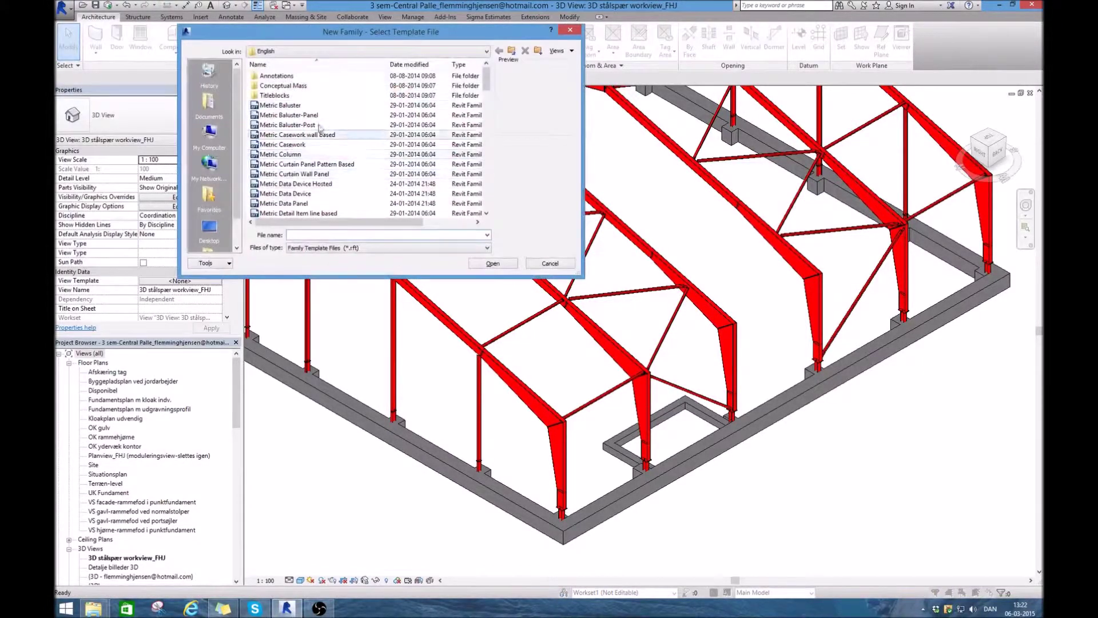
left_click_drag(488, 81, 491, 132)
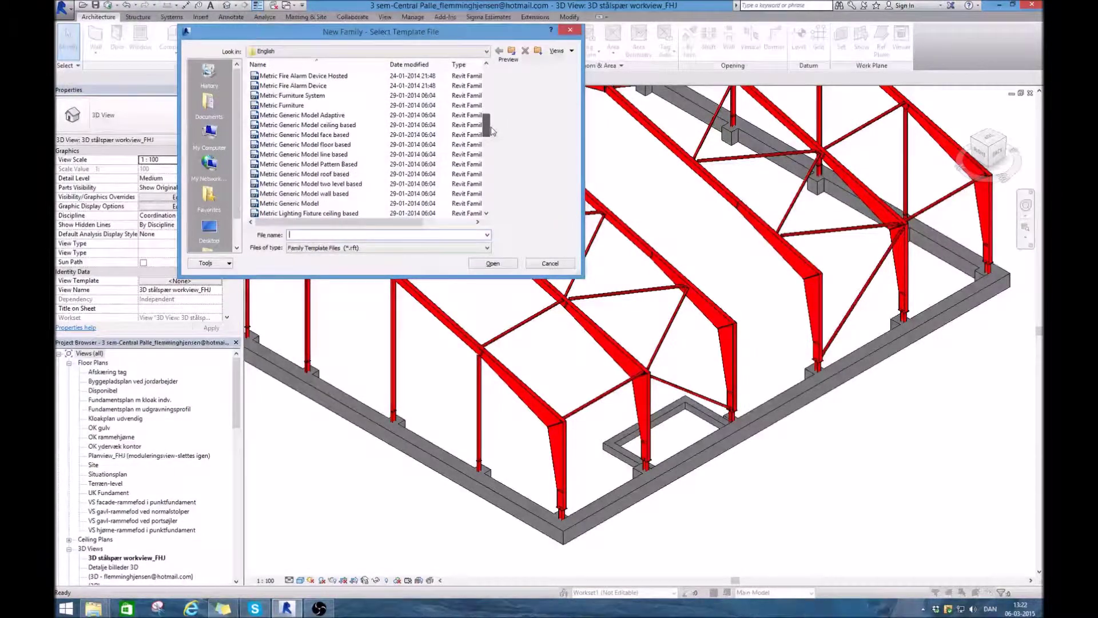
left_click(333, 154)
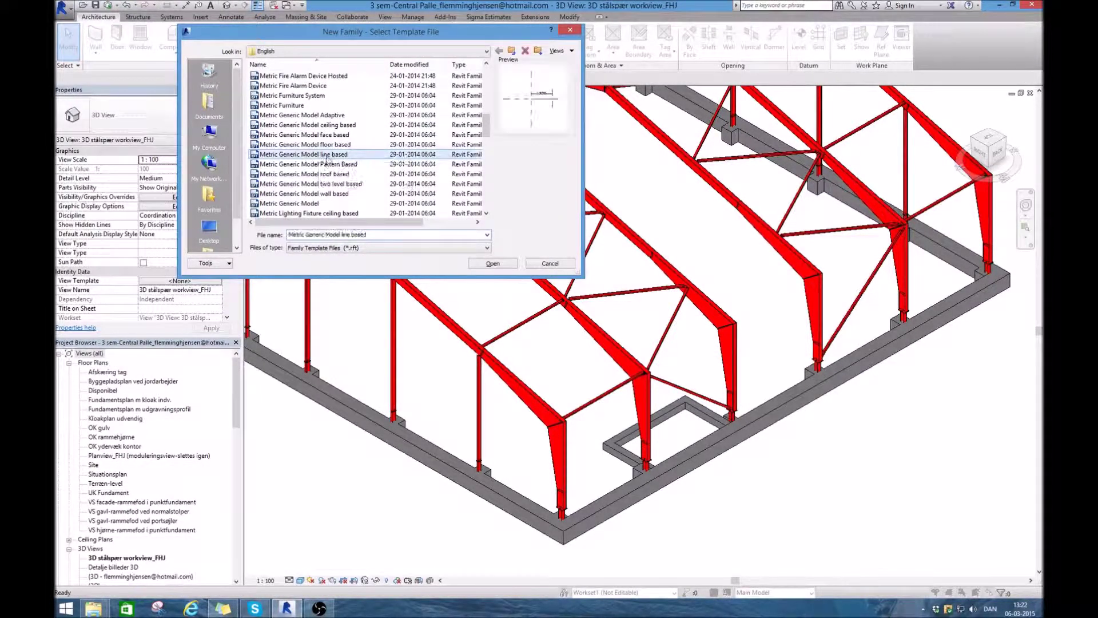
left_click(494, 263)
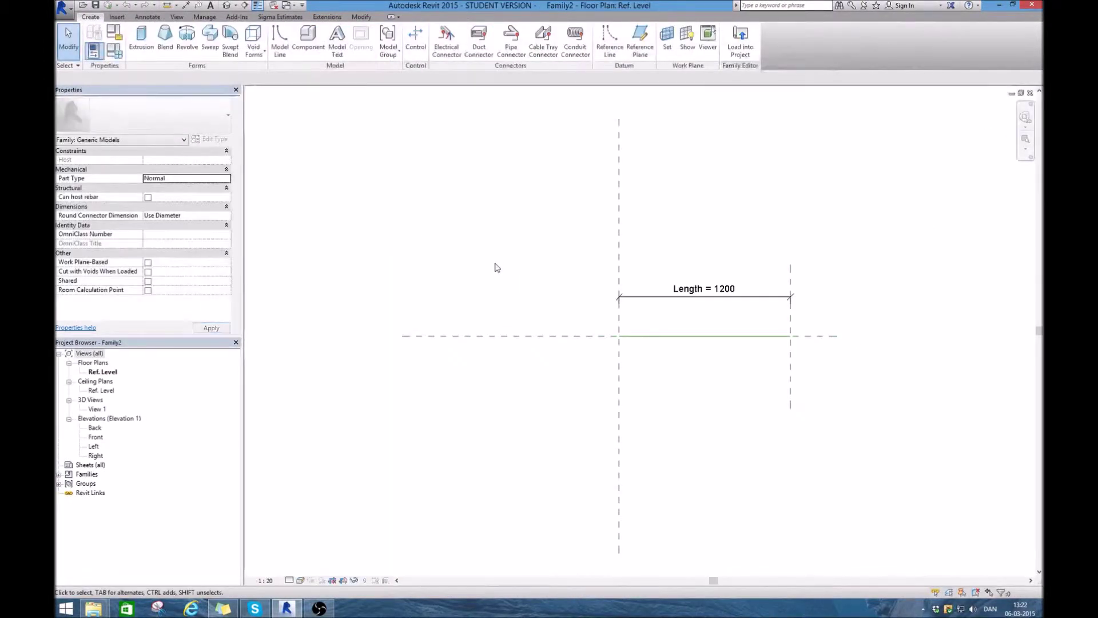
Step: Open the new family's Left elevation view
scroll(645, 292, "up", 2)
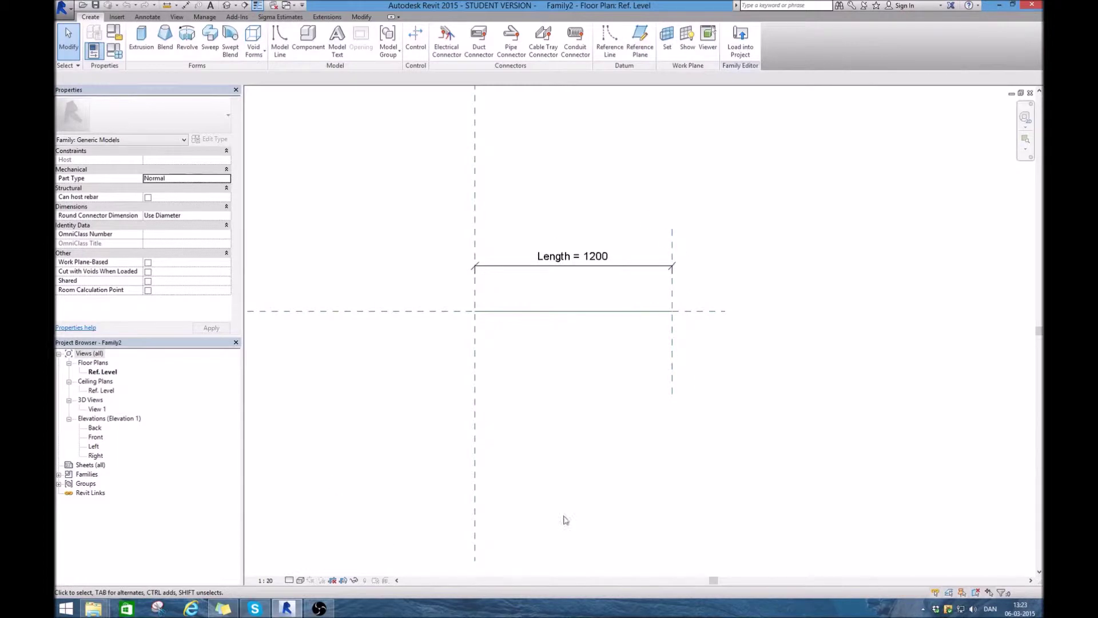
double_click(94, 437)
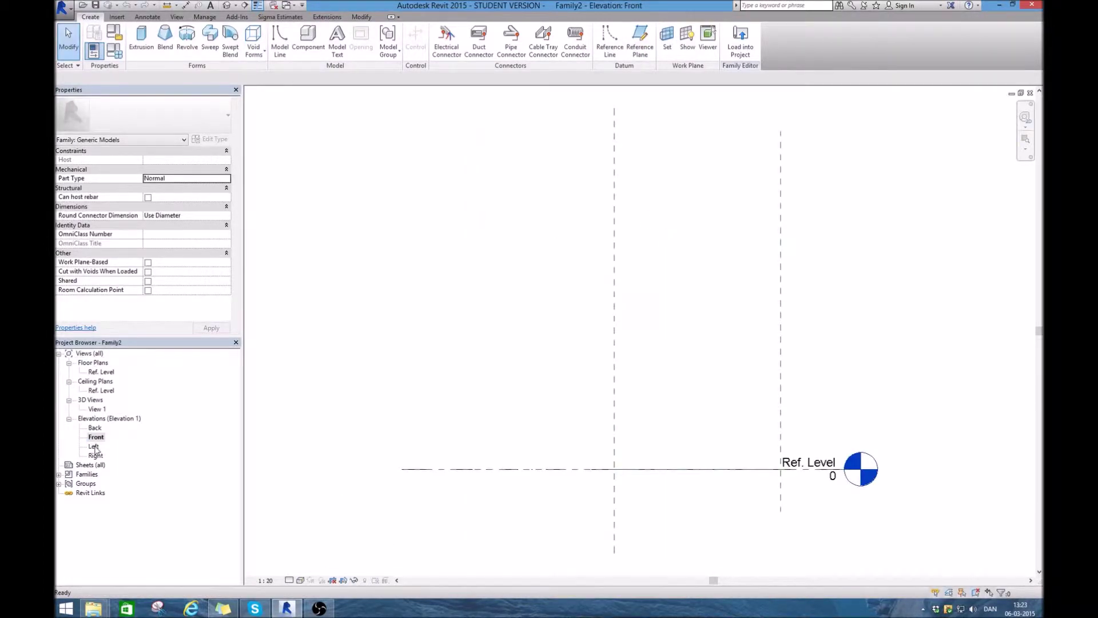
double_click(94, 446)
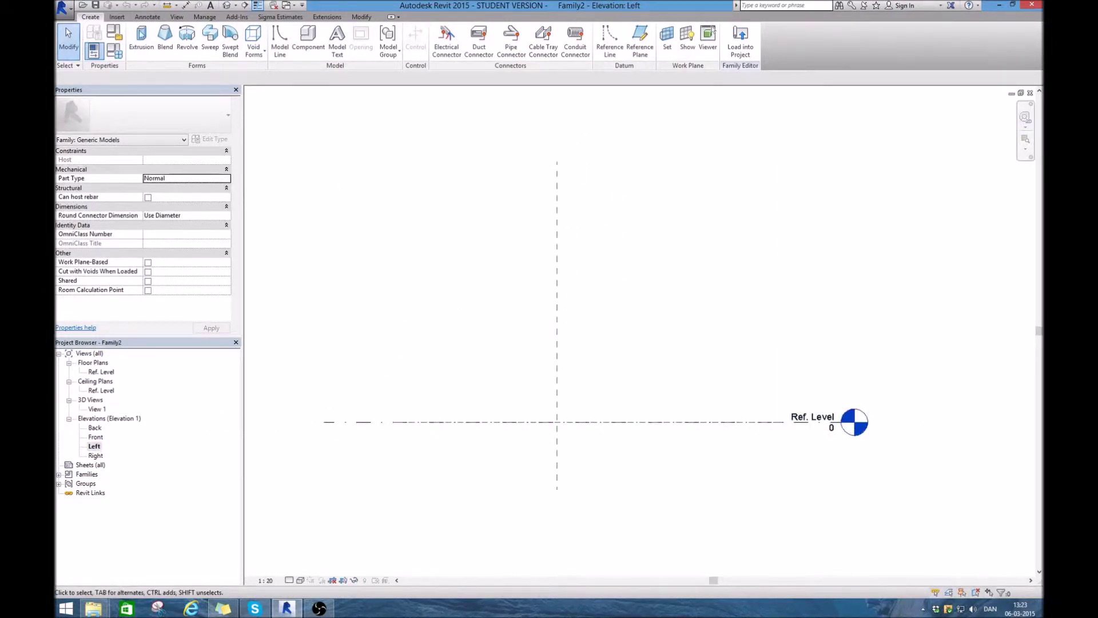
Step: Start an extrusion and sketch a rectangle about 240 mm wide and 200 mm high from the reference plane and Ref. Level intersection
left_click(141, 37)
left_click(440, 31)
scroll(566, 517, "up", 2)
scroll(601, 380, "up", 1)
left_click(536, 333)
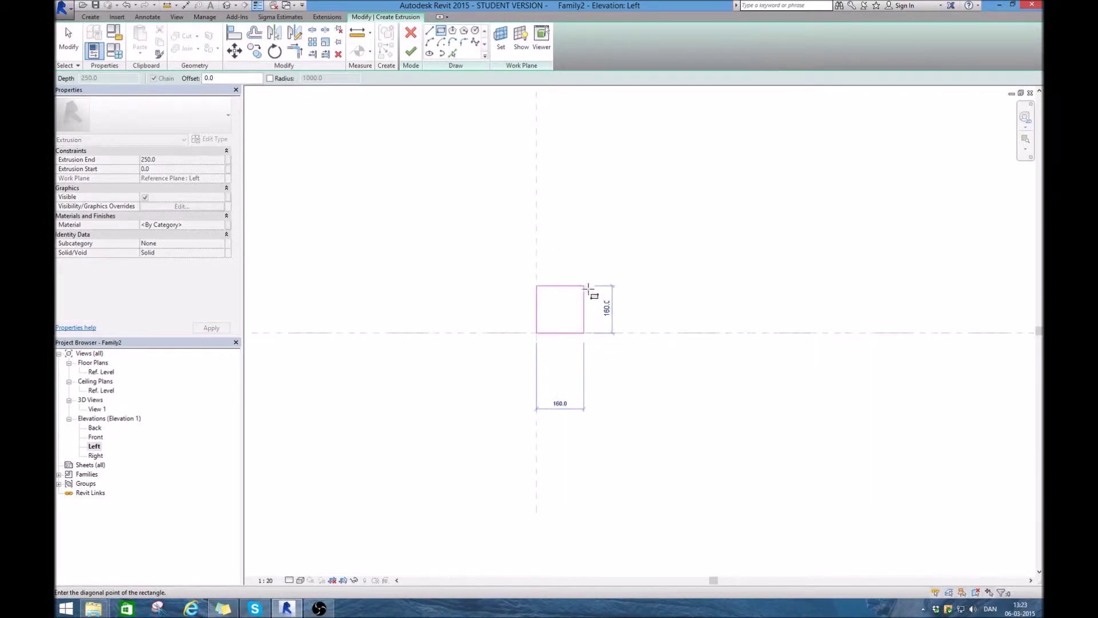
left_click(607, 274)
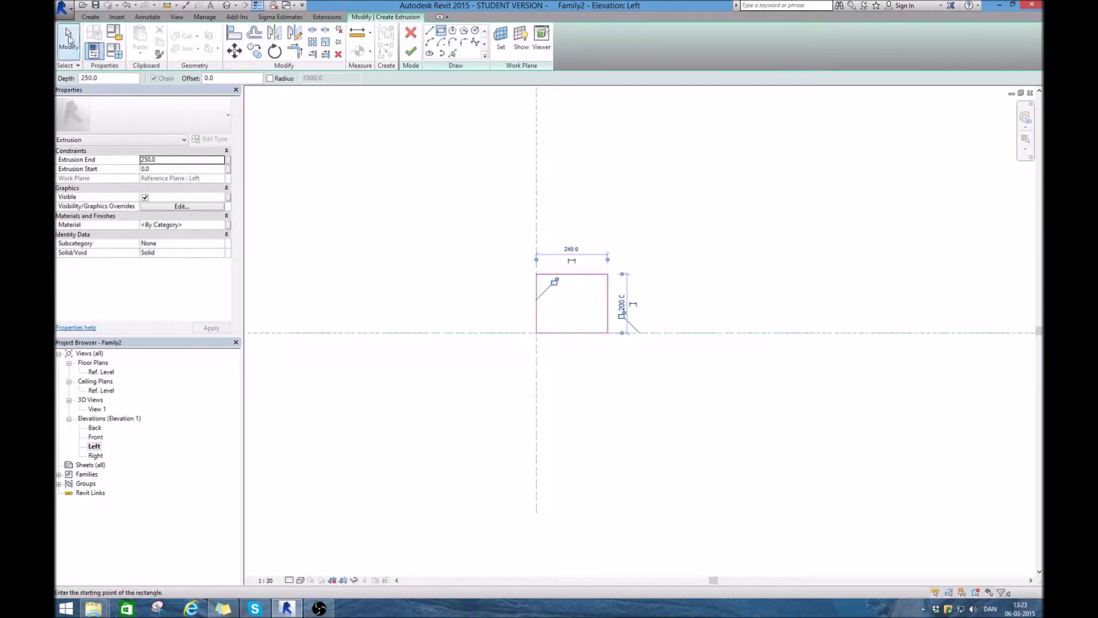
Step: Set the sketched rectangle's height and width to 80 mm each
left_click(68, 39)
left_click(566, 274)
left_click(511, 297)
type("80")
key("Return")
left_click(609, 323)
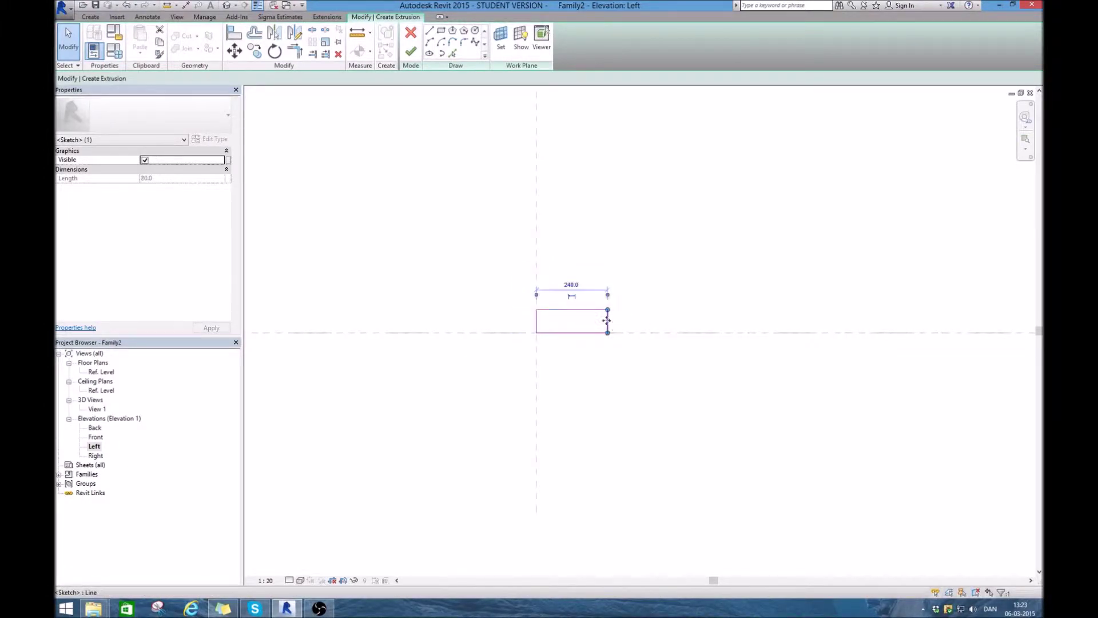
type("80")
key("Return")
left_click(572, 285)
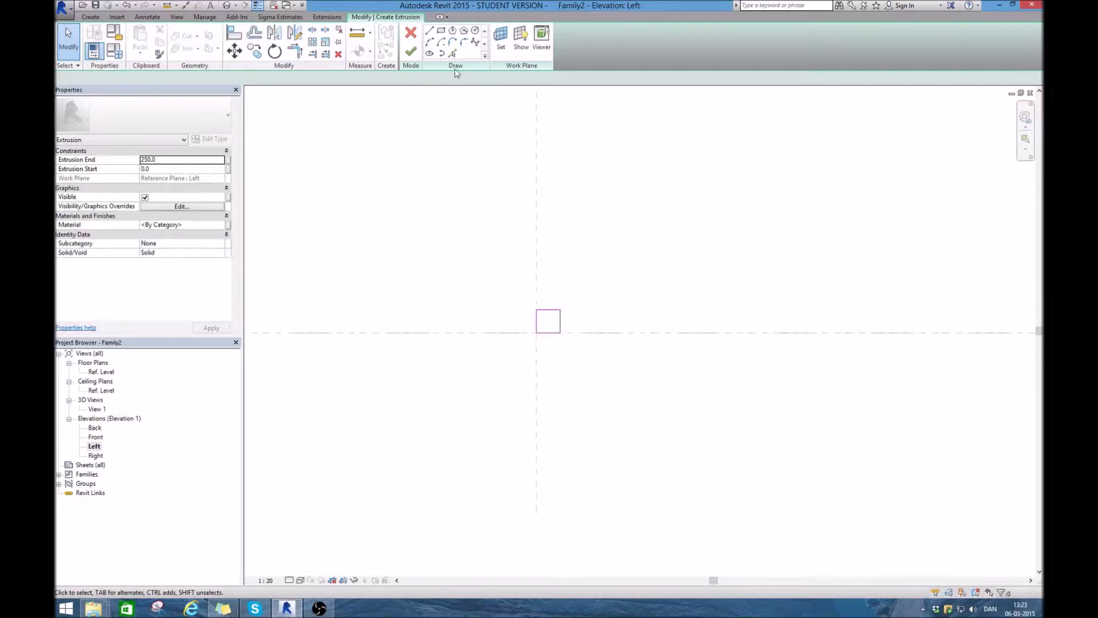
Step: Sketch a second rectangle about 40 mm wide and 60 mm high inside the 80 mm square
left_click(441, 31)
scroll(574, 380, "up", 2)
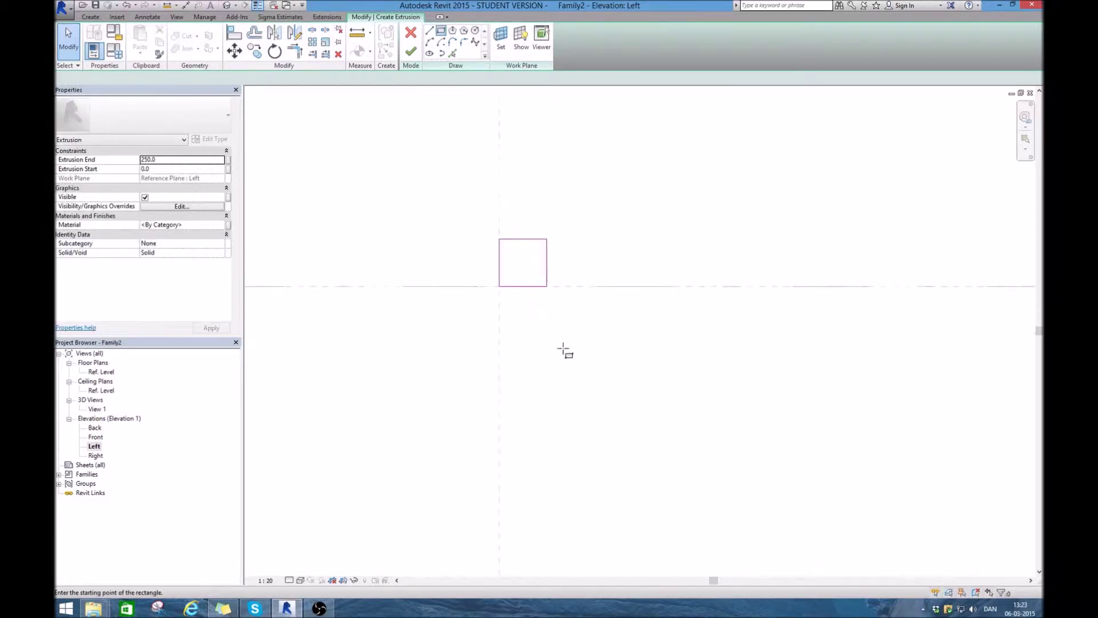
left_click(512, 281)
left_click(535, 246)
left_click(69, 40)
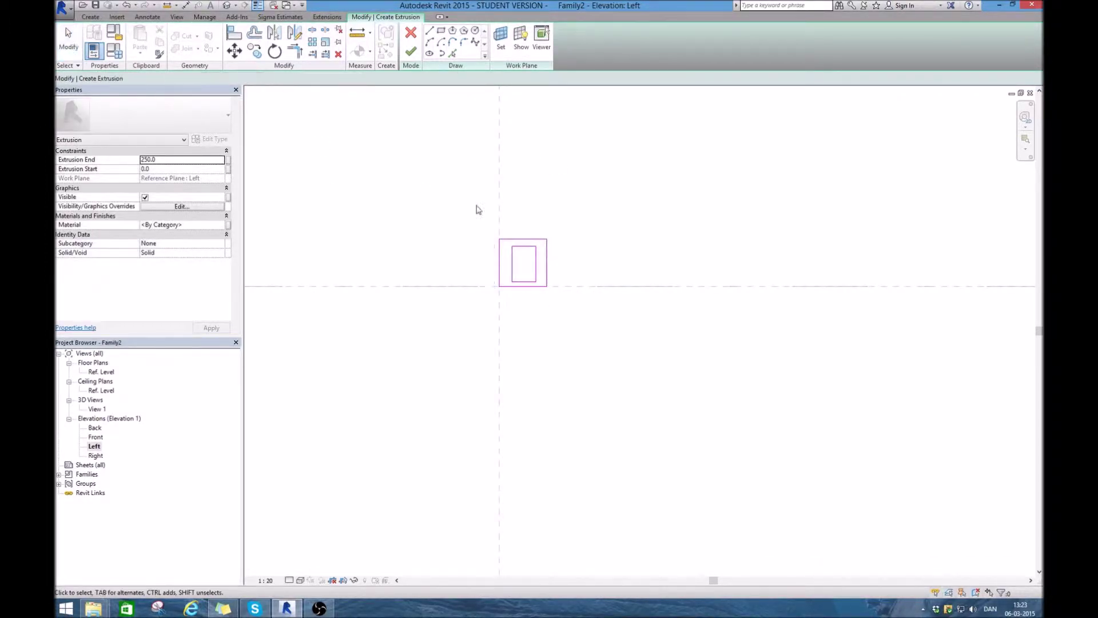
Step: Set the inner rectangle's right and bottom edges 4 mm inside the outer square
scroll(539, 289, "up", 2)
left_click(540, 304)
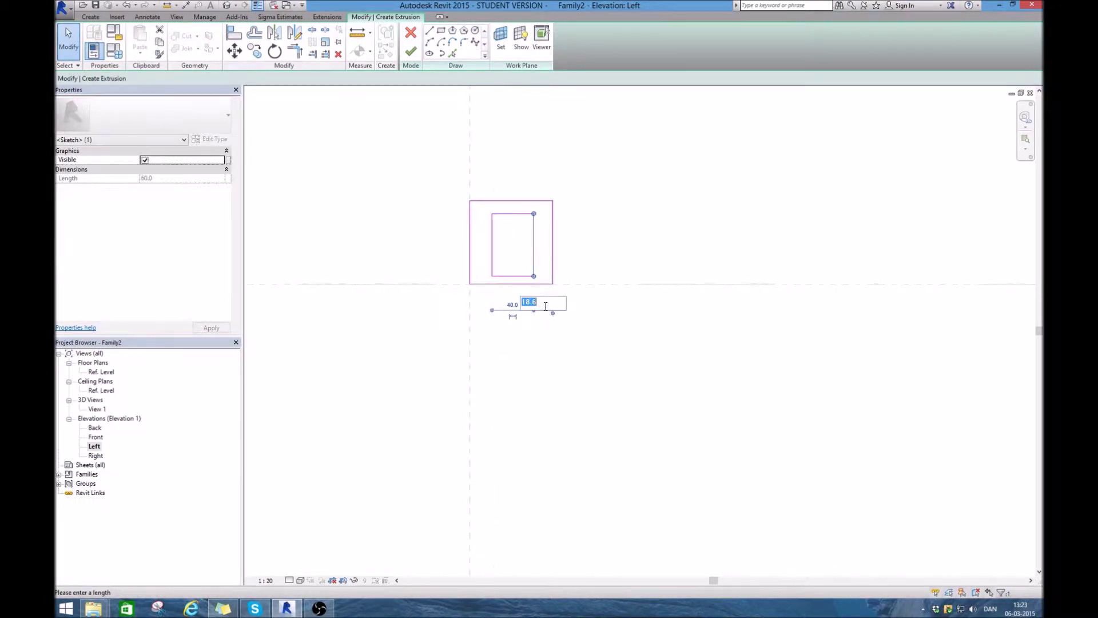
type("4")
key("Return")
left_click(521, 275)
scroll(477, 287, "up", 5)
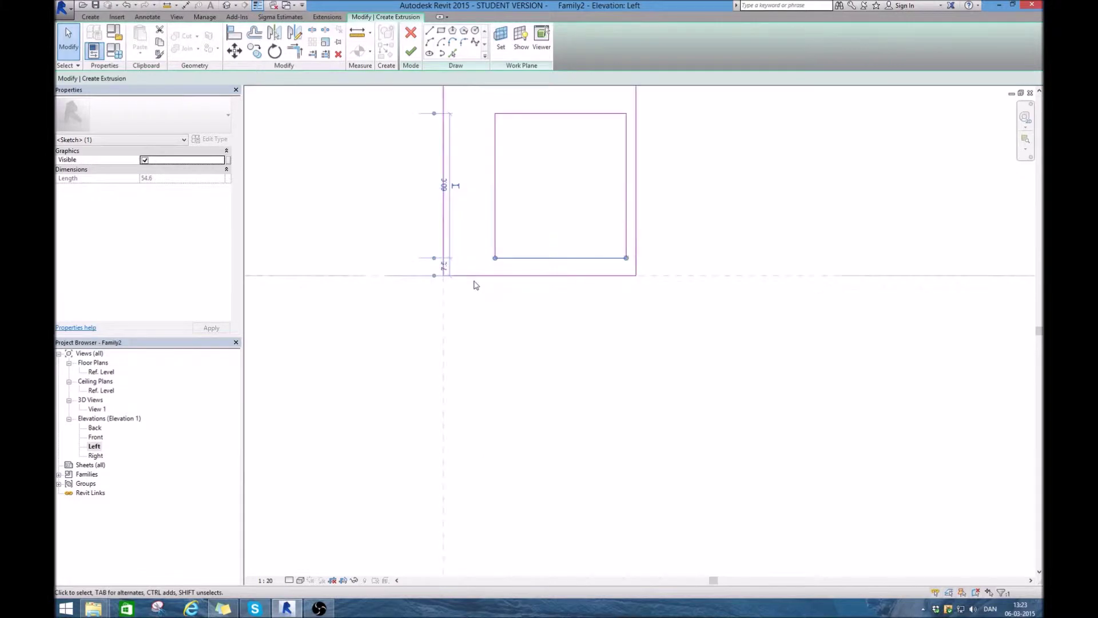
left_click(426, 257)
type("4")
key("Return")
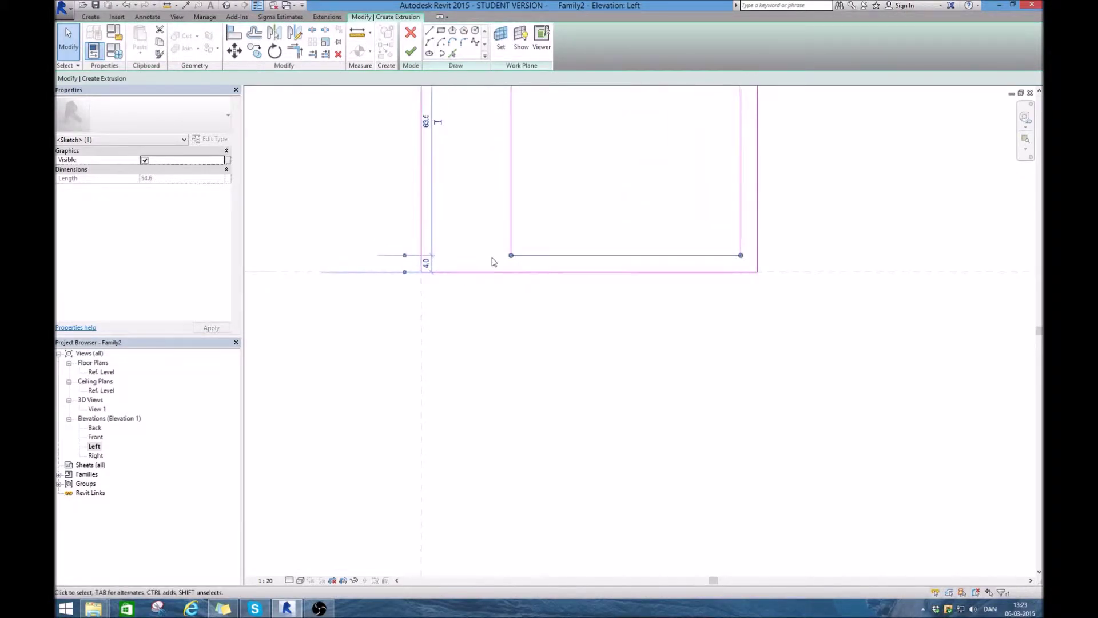
Step: Set the inner rectangle's left edge 4 mm inside the outer square
scroll(529, 284, "down", 2)
left_click(517, 191)
scroll(541, 399, "down", 1)
scroll(519, 175, "up", 1)
left_click(493, 140)
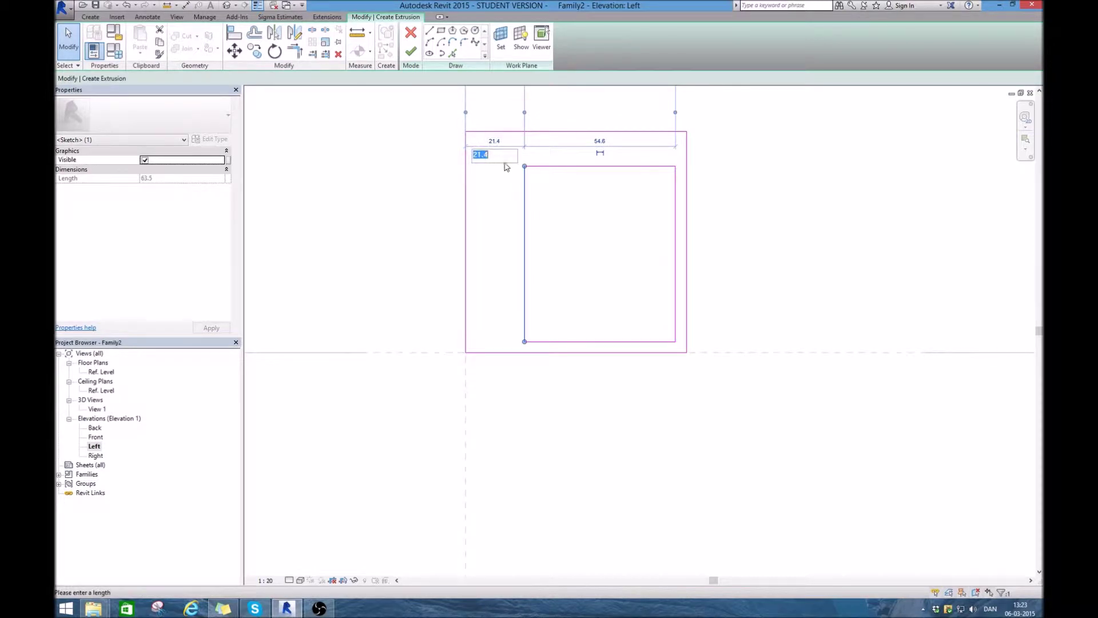
type("4")
key("Return")
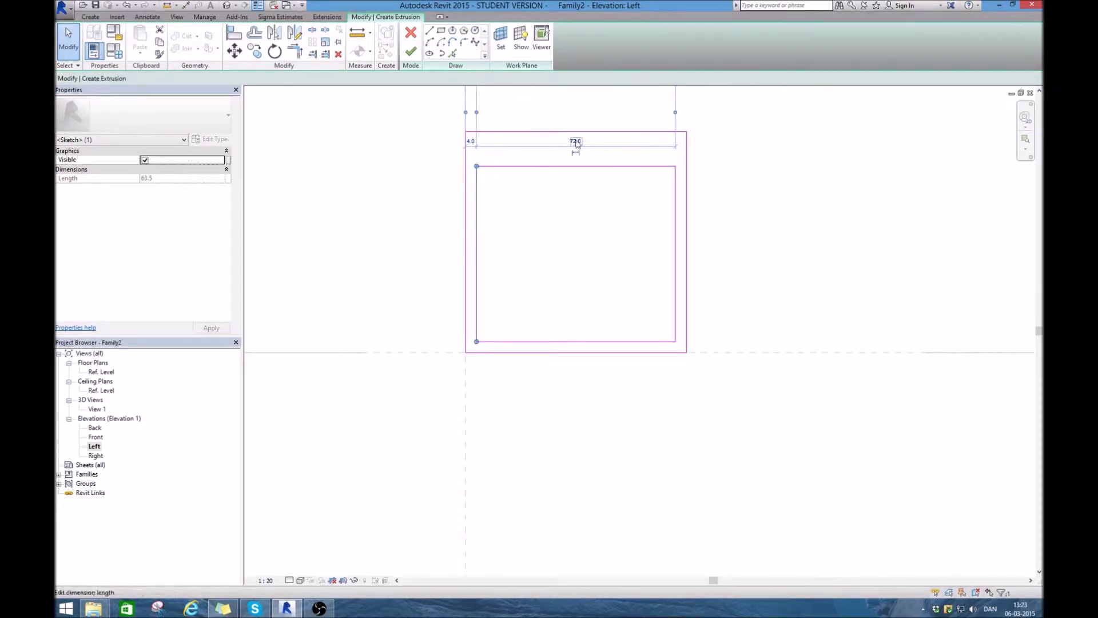
Step: Set the inner rectangle's top edge 4 mm inside the outer square
key("Return")
left_click(649, 165)
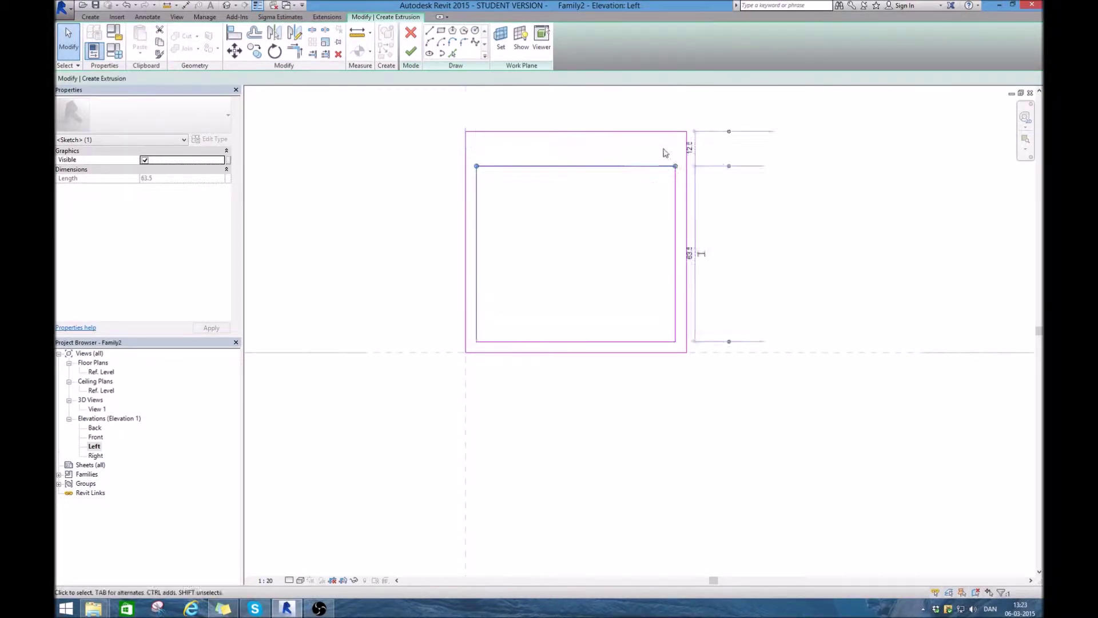
type("4")
key("Return")
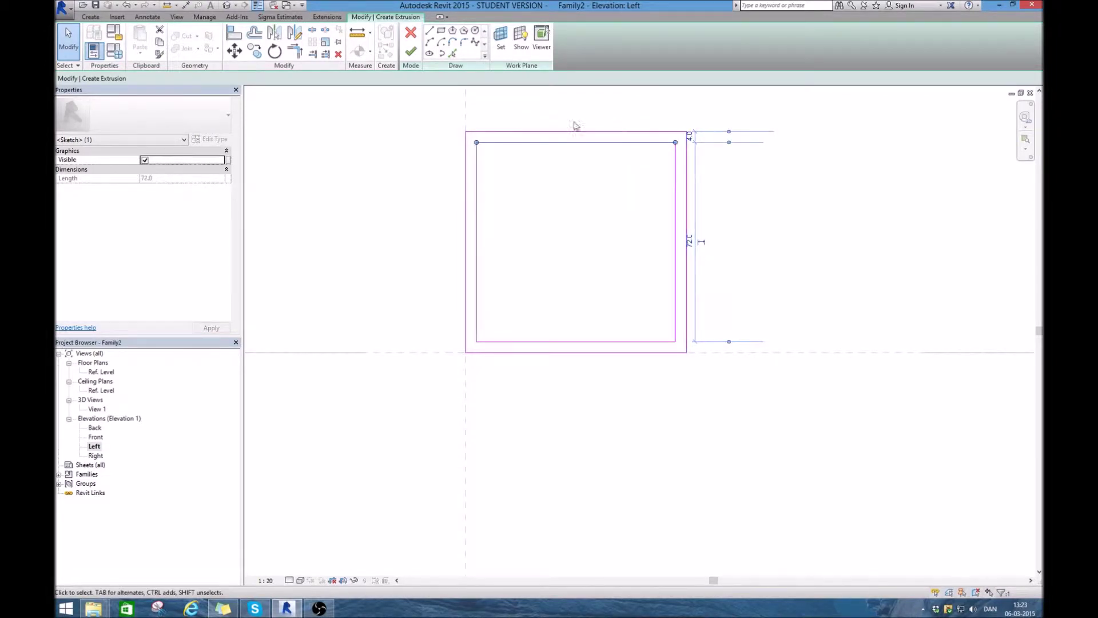
scroll(800, 358, "down", 2)
left_click(620, 396)
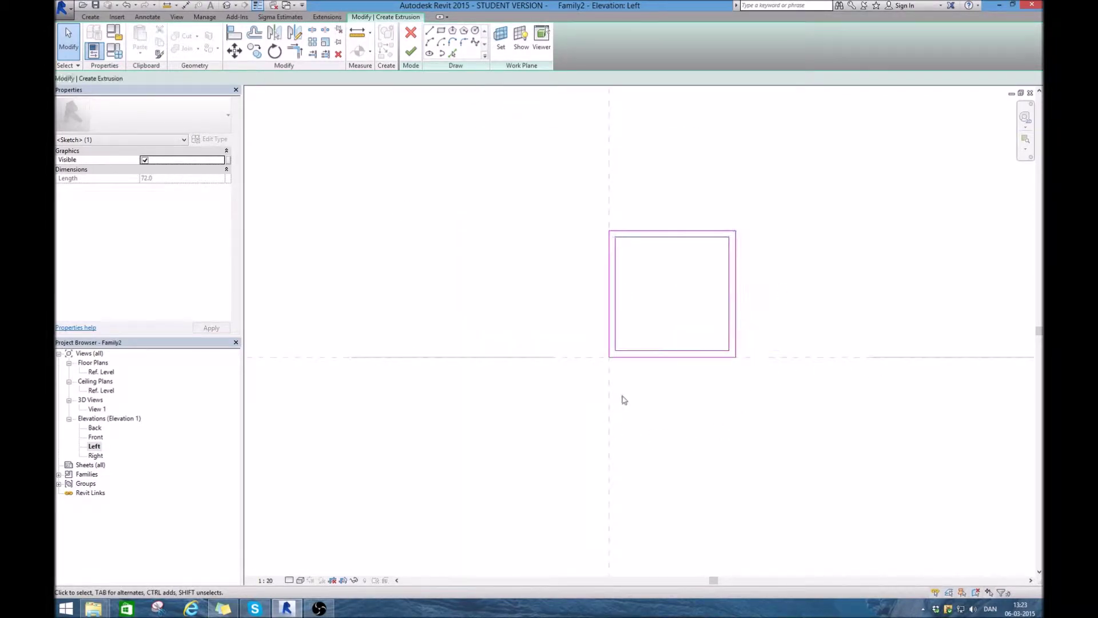
scroll(543, 331, "down", 1)
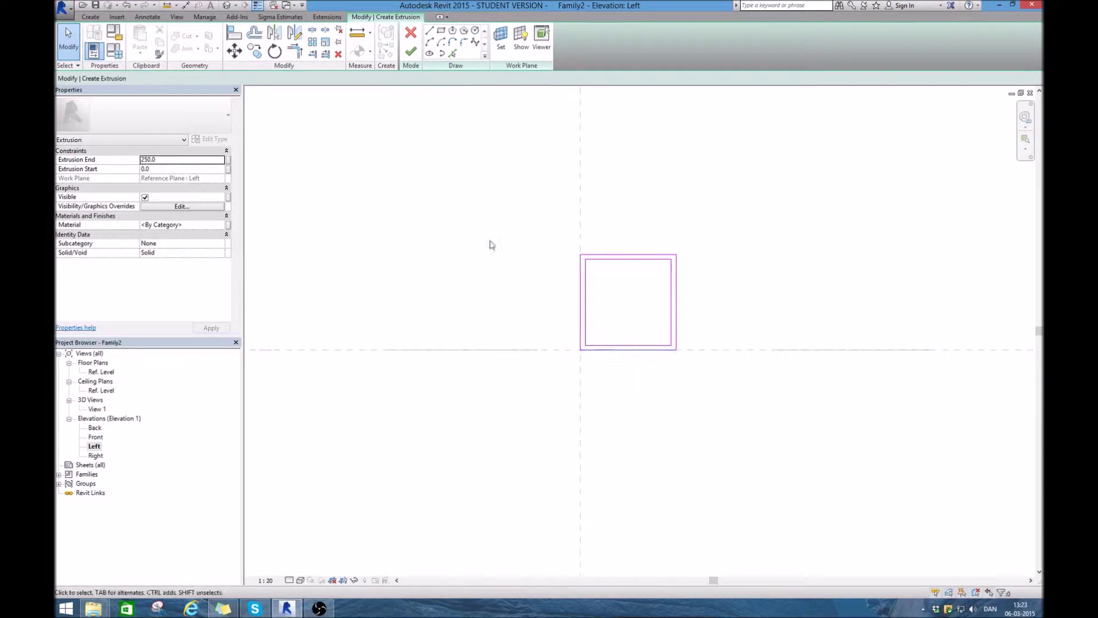
Step: Set the inner rectangle's top and right edges 3.6 mm inside the outer square
scroll(687, 315, "up", 2)
left_click(588, 228)
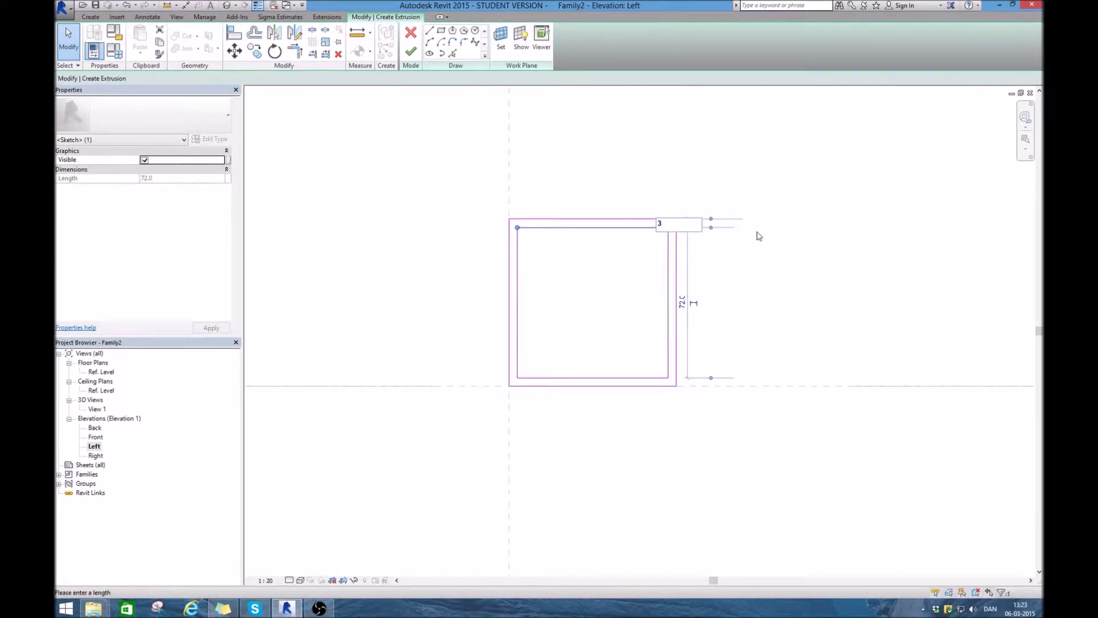
key("Return")
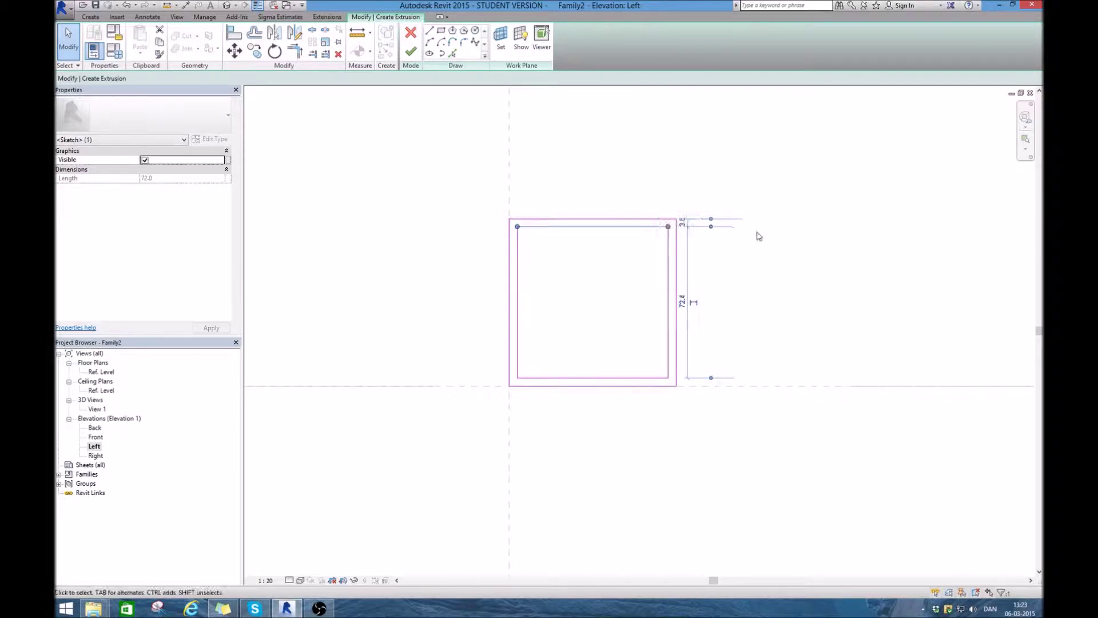
scroll(676, 225, "up", 2)
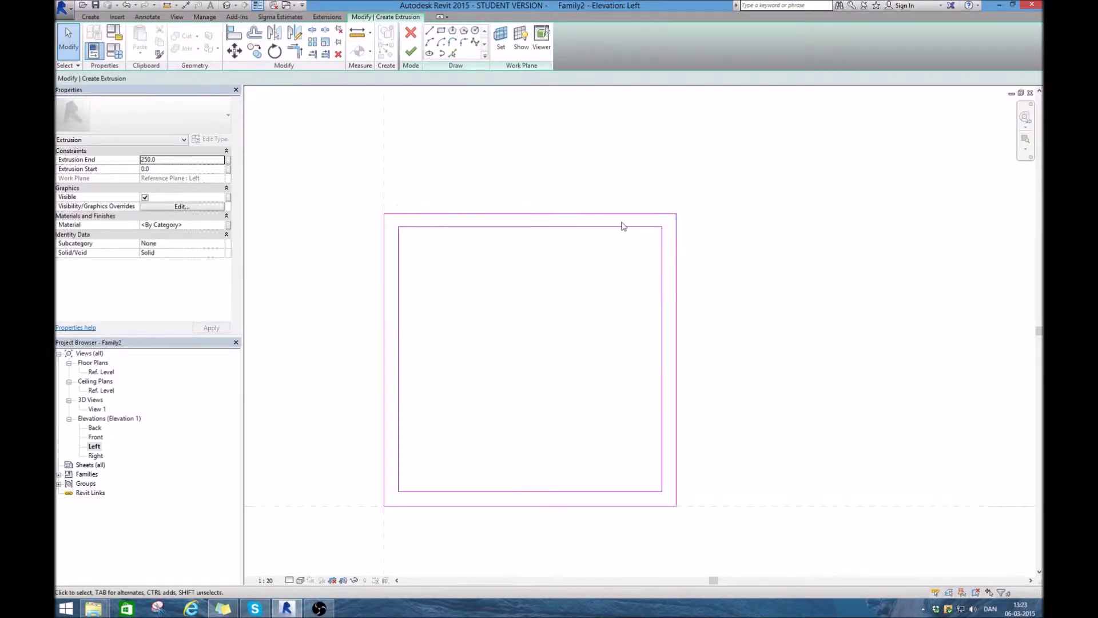
left_click(662, 291)
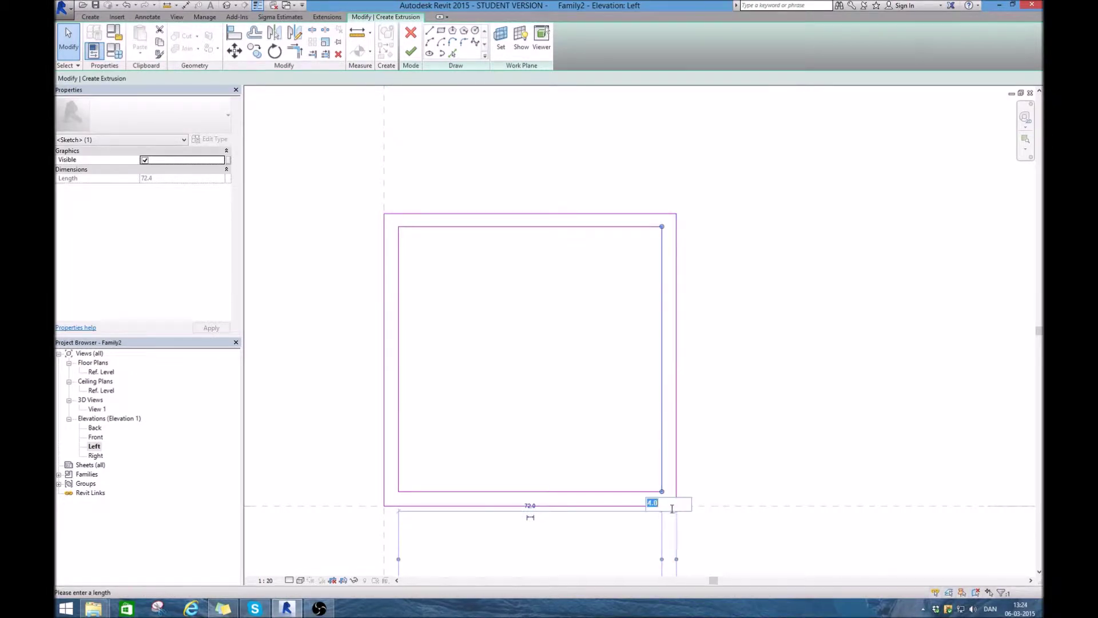
type("3.6")
key("Return")
Step: Set the inner rectangle's bottom and left edges 3.6 mm inside the outer square
left_click(489, 490)
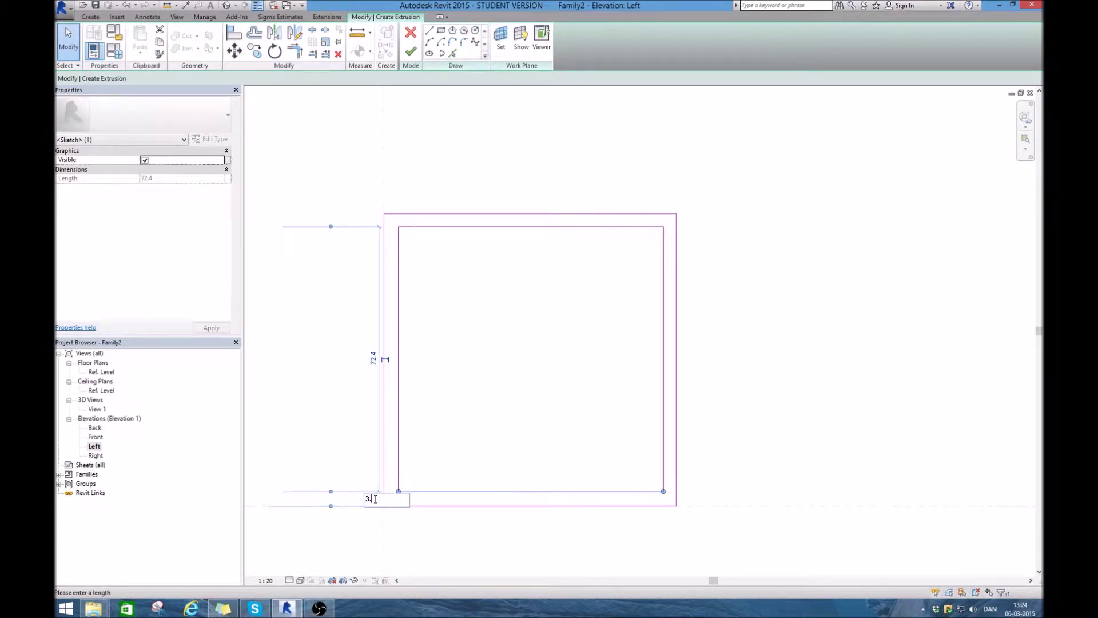
type("3.6")
key("Return")
left_click(400, 375)
left_click(392, 201)
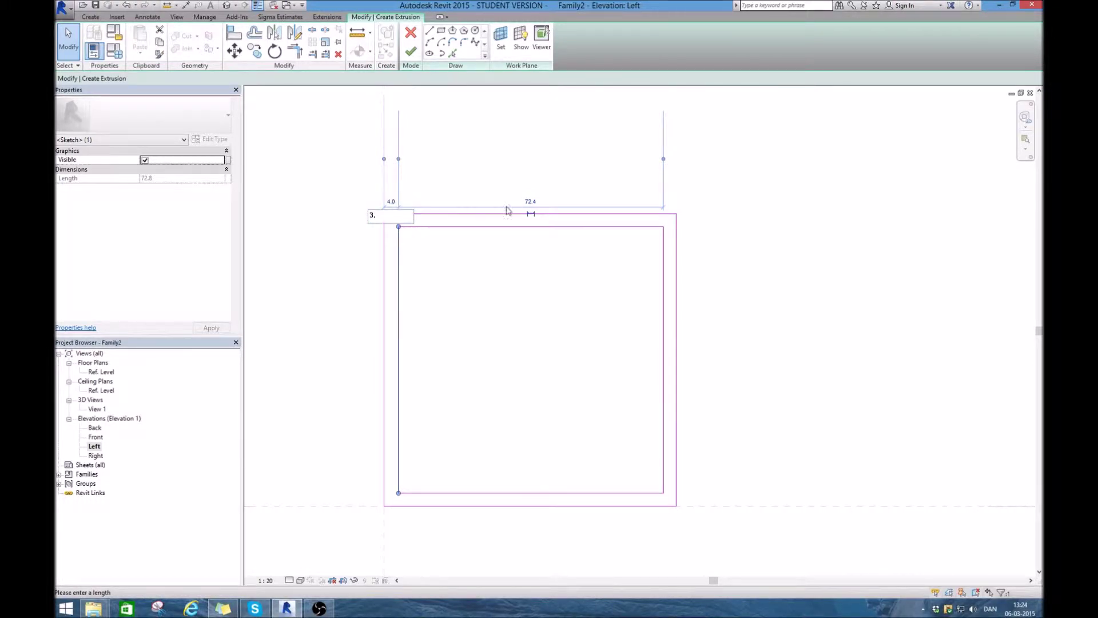
type("3.6")
key("Return")
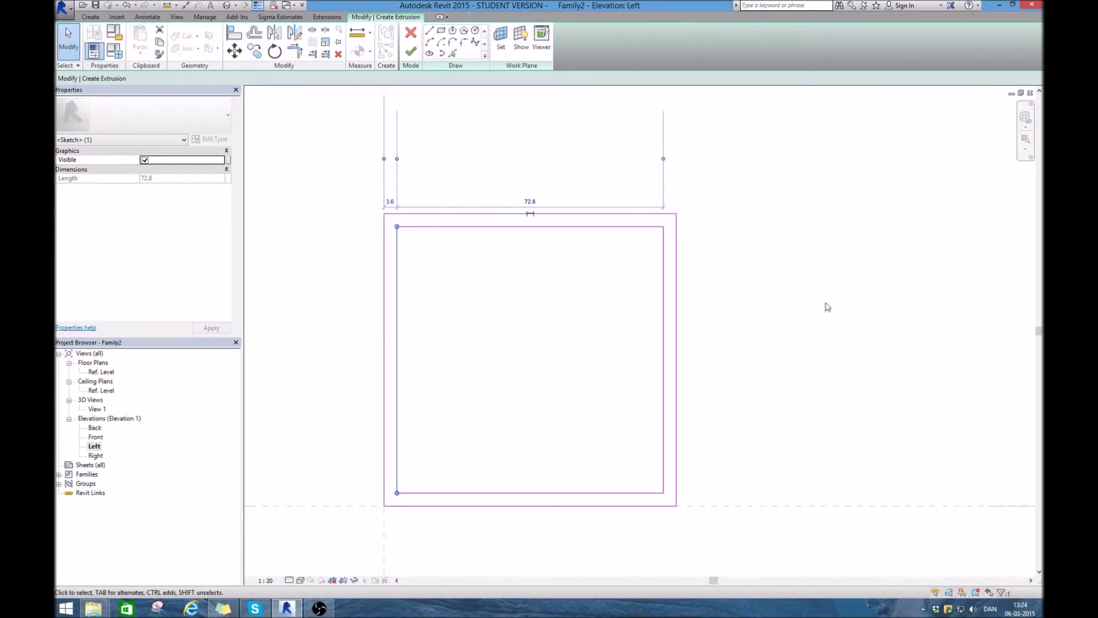
left_click(827, 307)
left_click(397, 262)
left_click(429, 184)
Step: Finish the hollow square extrusion and inspect it in the default 3D view
scroll(495, 250, "down", 3)
scroll(250, 396, "down", 3)
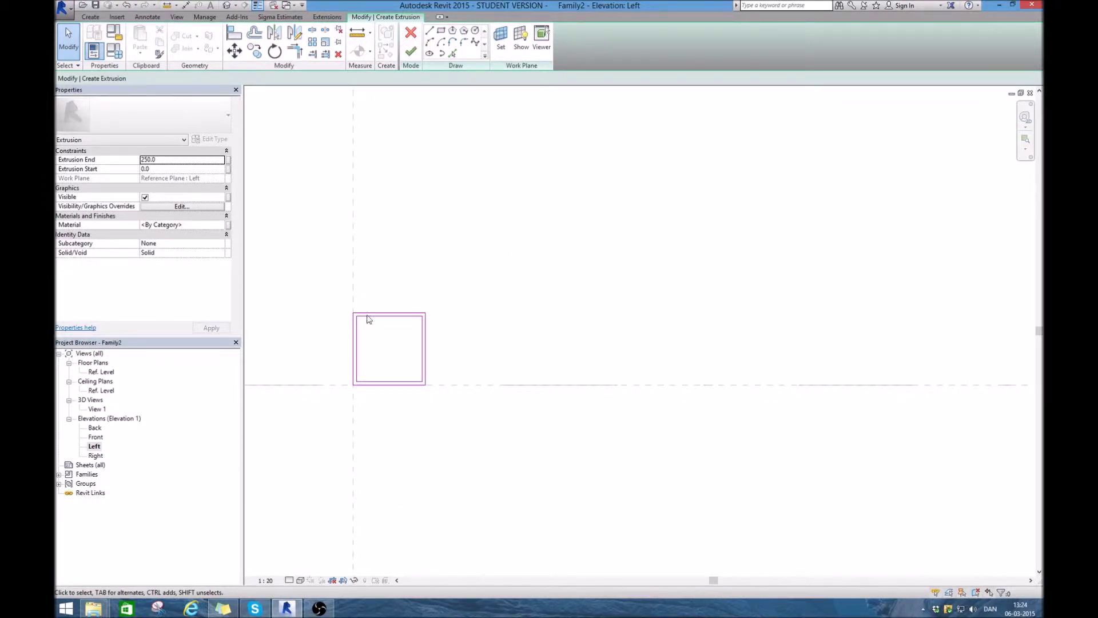
left_click(411, 54)
left_click(495, 226)
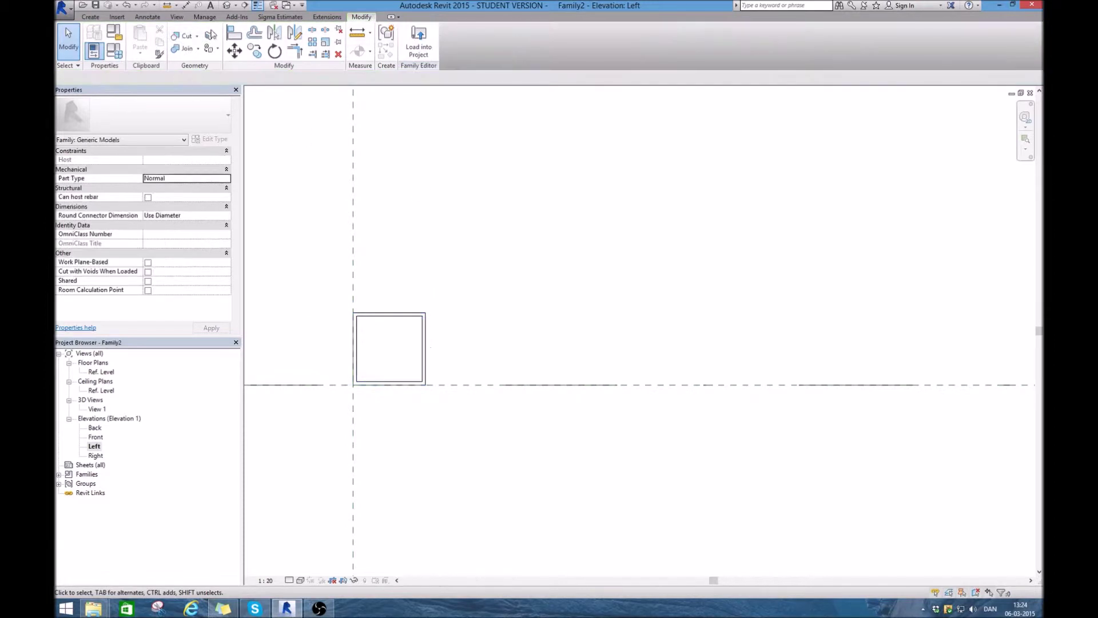
left_click(226, 7)
scroll(512, 278, "up", 4)
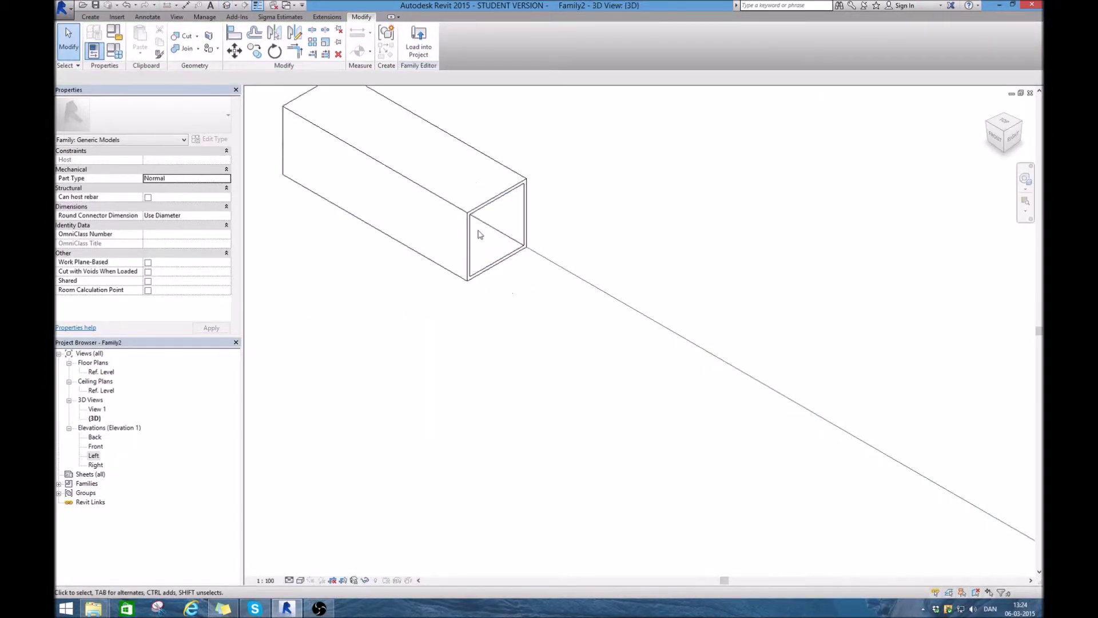
scroll(527, 257, "down", 3)
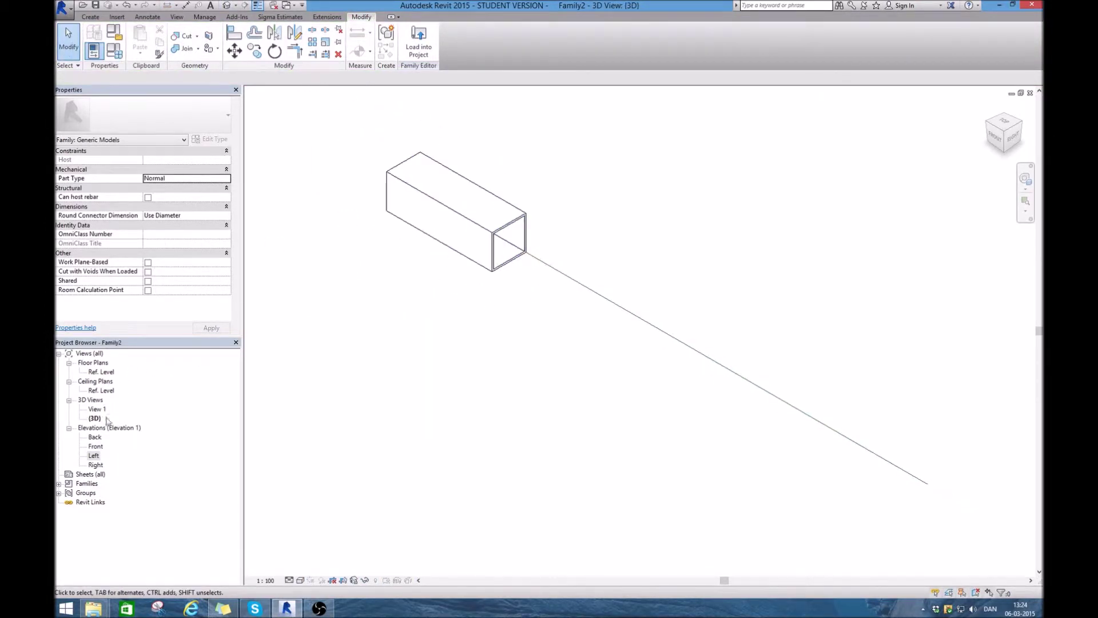
Step: In the Ref. Level floor plan, stretch the tube extrusion's free end to the Right reference plane, giving a 1200 mm depth
double_click(102, 373)
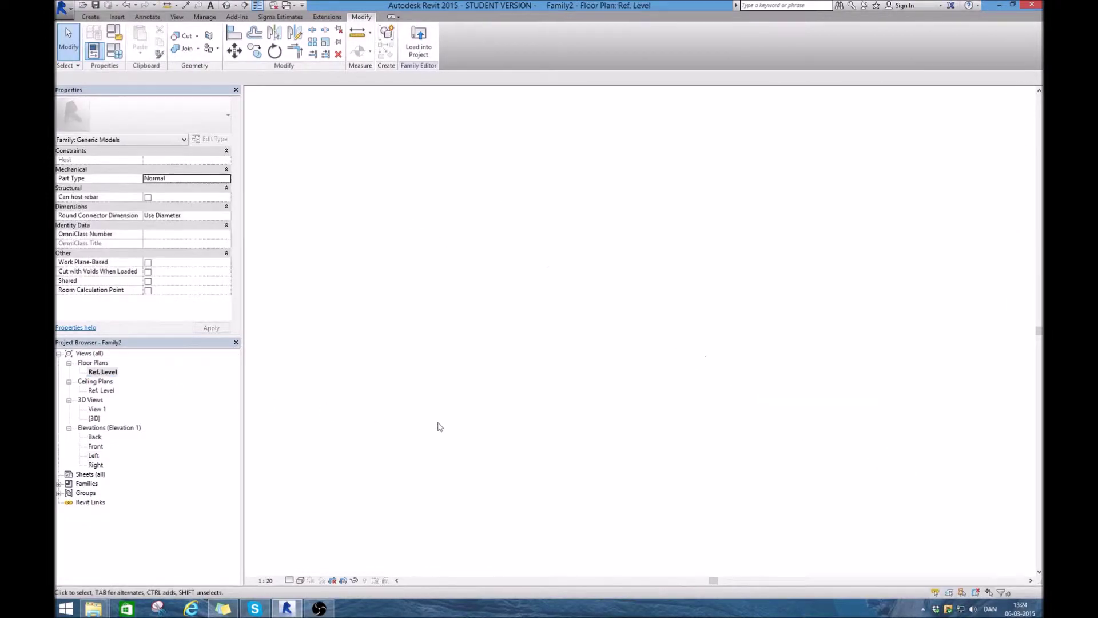
left_click(521, 327)
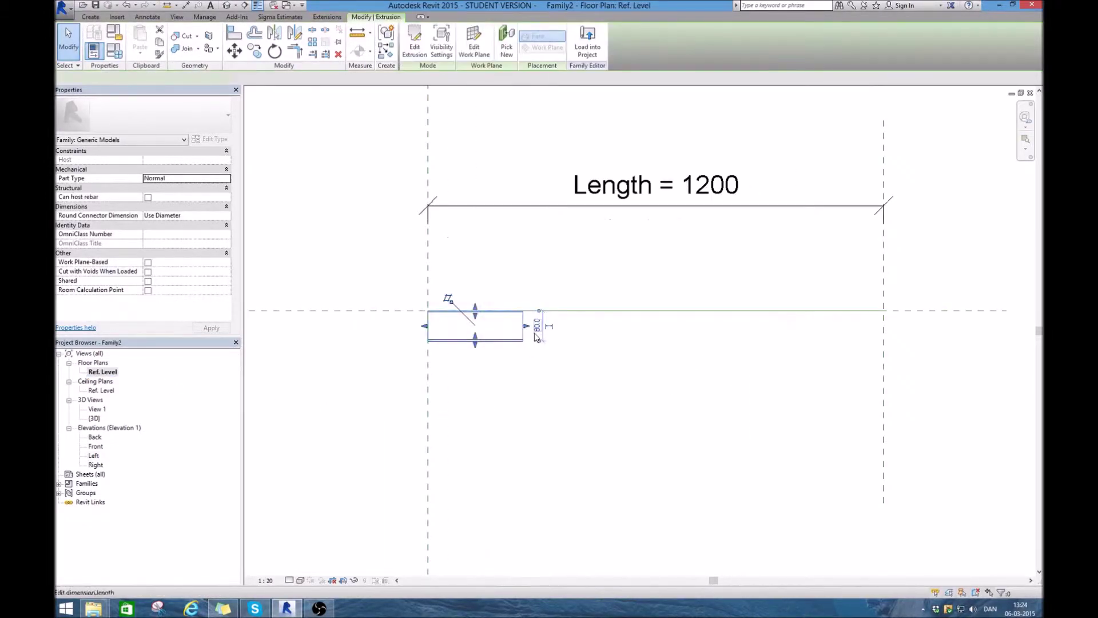
scroll(521, 326, "up", 1)
left_click_drag(611, 327, 883, 326)
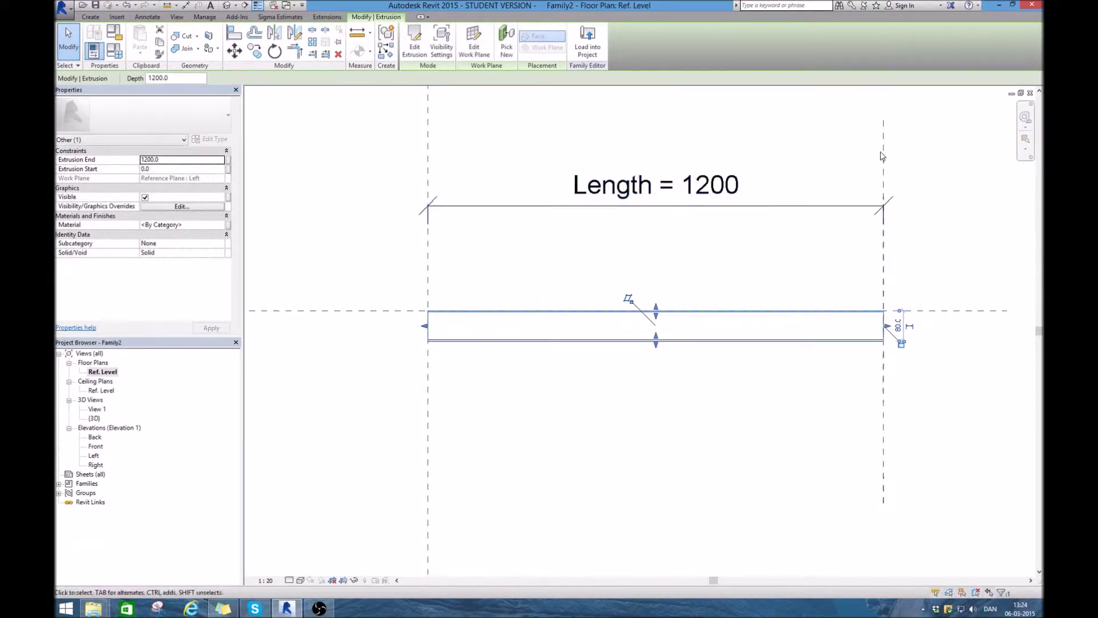
Step: Constrain both ends of the tube extrusion to the Left and Right reference planes
left_click(883, 151)
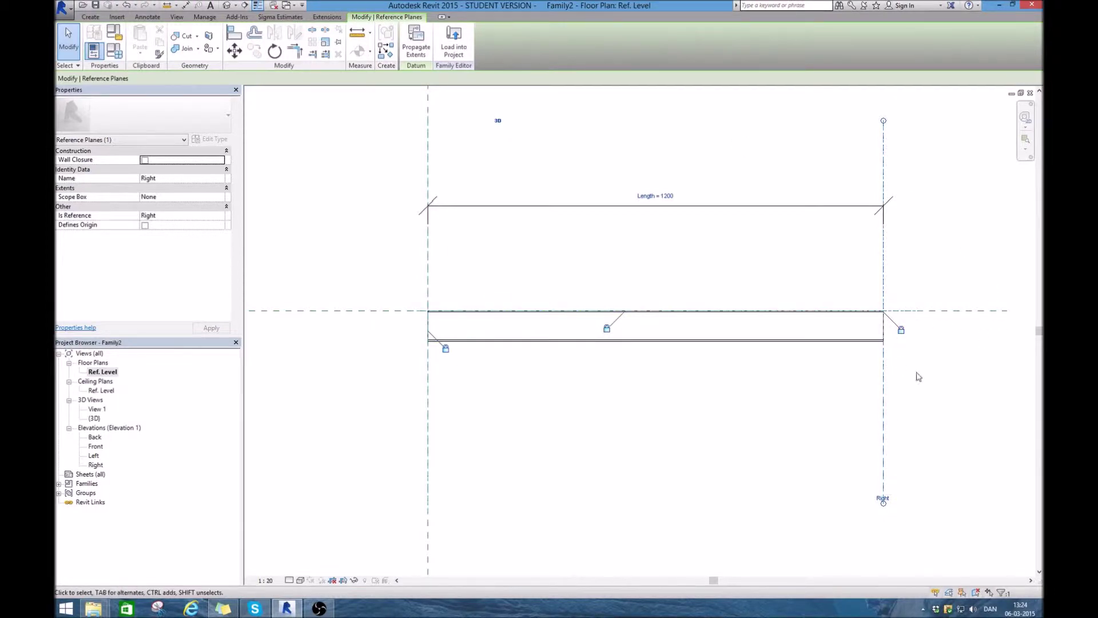
left_click(895, 362)
left_click(865, 338)
left_click_drag(889, 329, 885, 327)
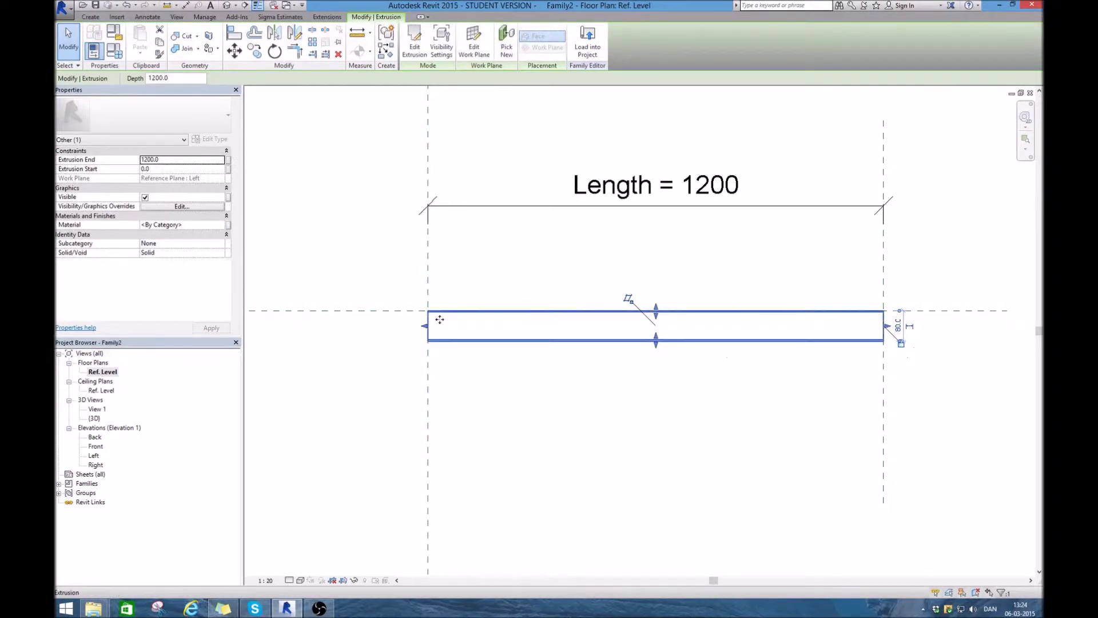
mouse_move(426, 325)
left_mouse_down()
mouse_move(436, 326)
mouse_move(427, 326)
left_mouse_up()
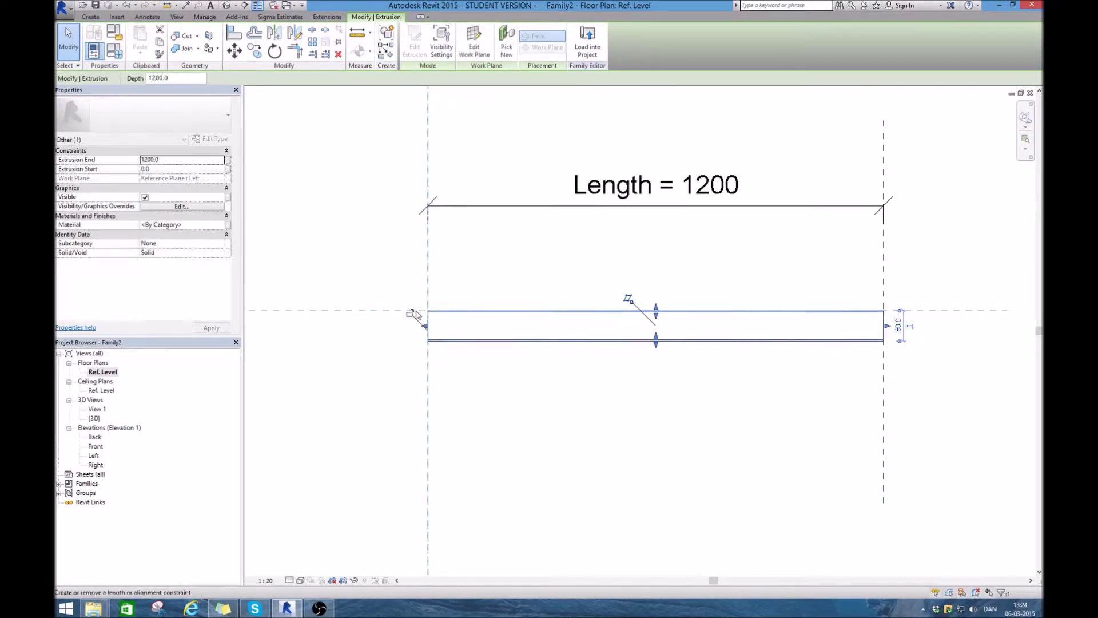
left_click(650, 404)
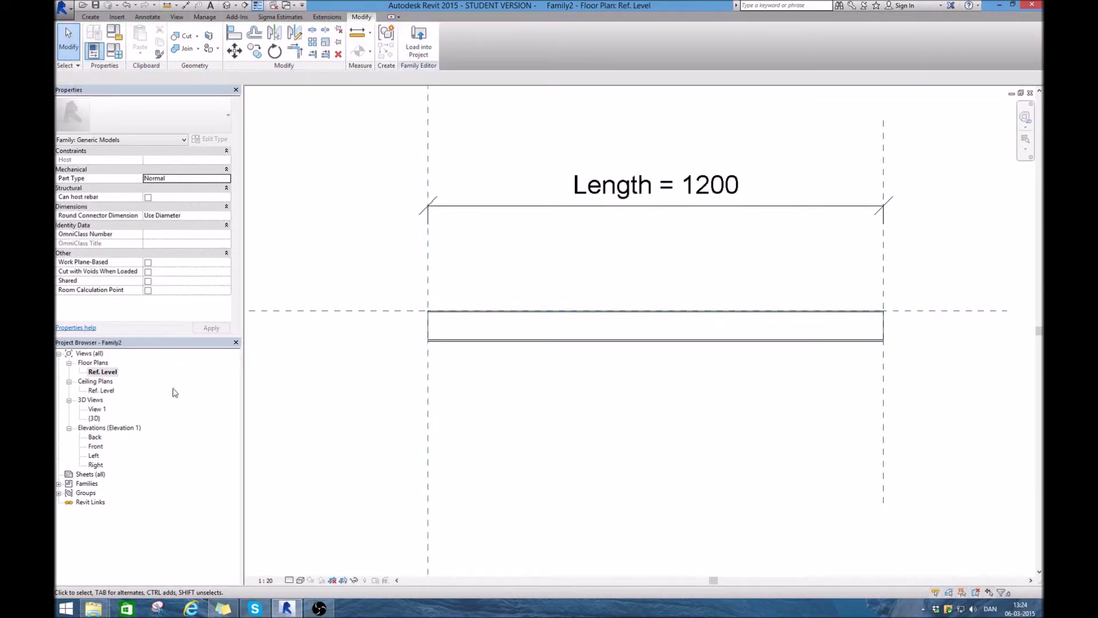
Step: Start a new extrusion and sketch a rectangle about 11 mm wide across the tube's full 80 mm width at the Left reference plane
left_click(90, 16)
left_click(142, 38)
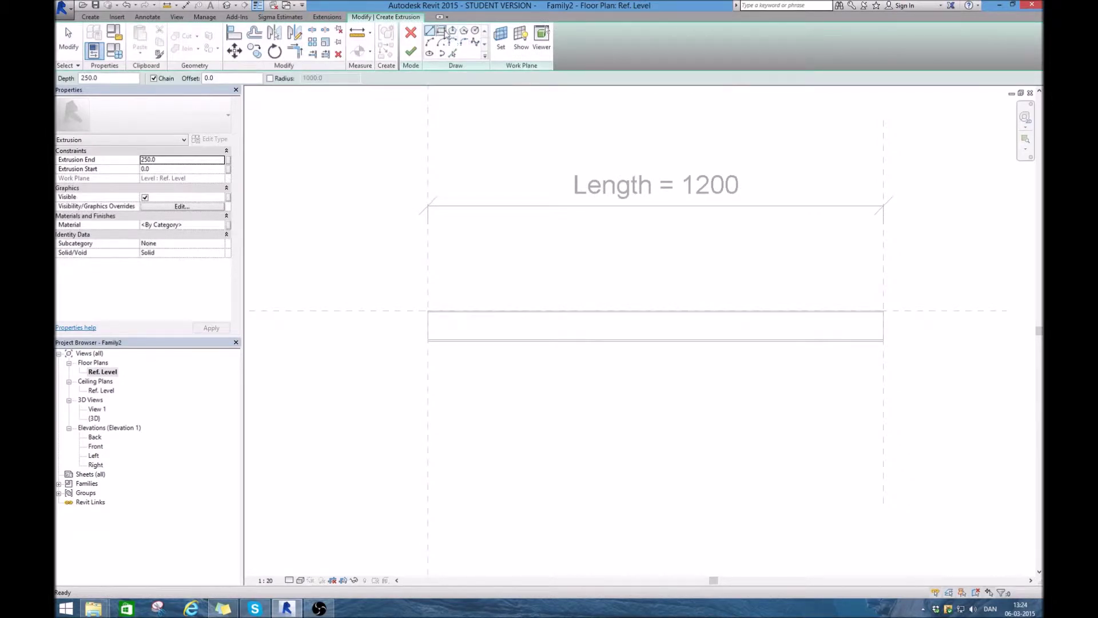
scroll(385, 335, "up", 5)
left_click(510, 346)
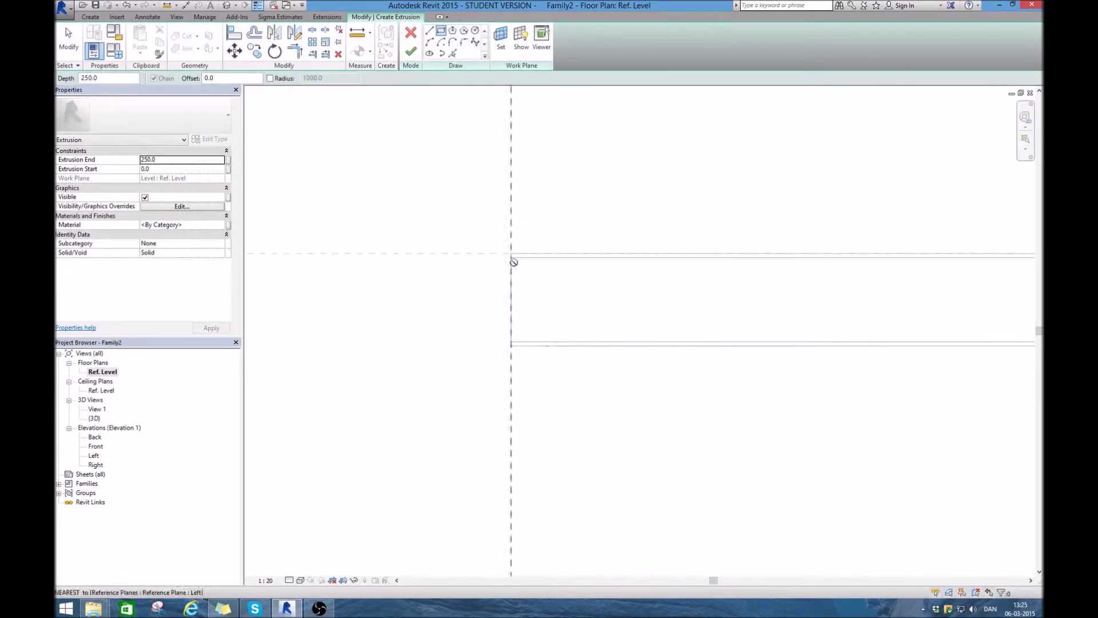
left_click(524, 253)
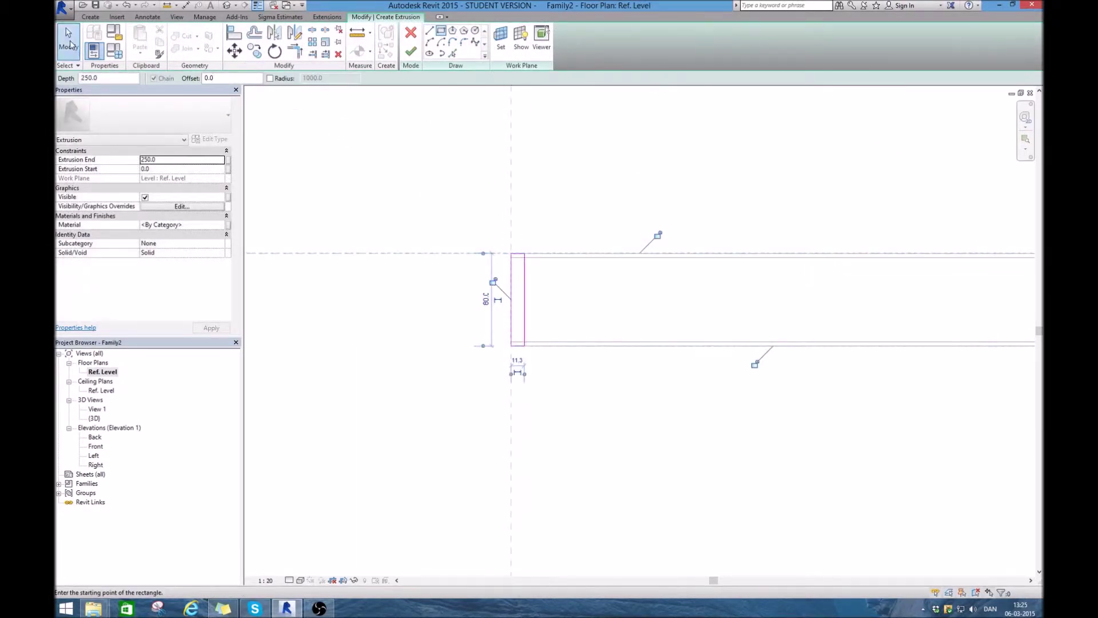
key("Escape")
key("Escape")
Step: Reduce the end cap rectangle's width to the tube's 3.6 mm wall thickness and finish the extrusion
left_click(524, 293)
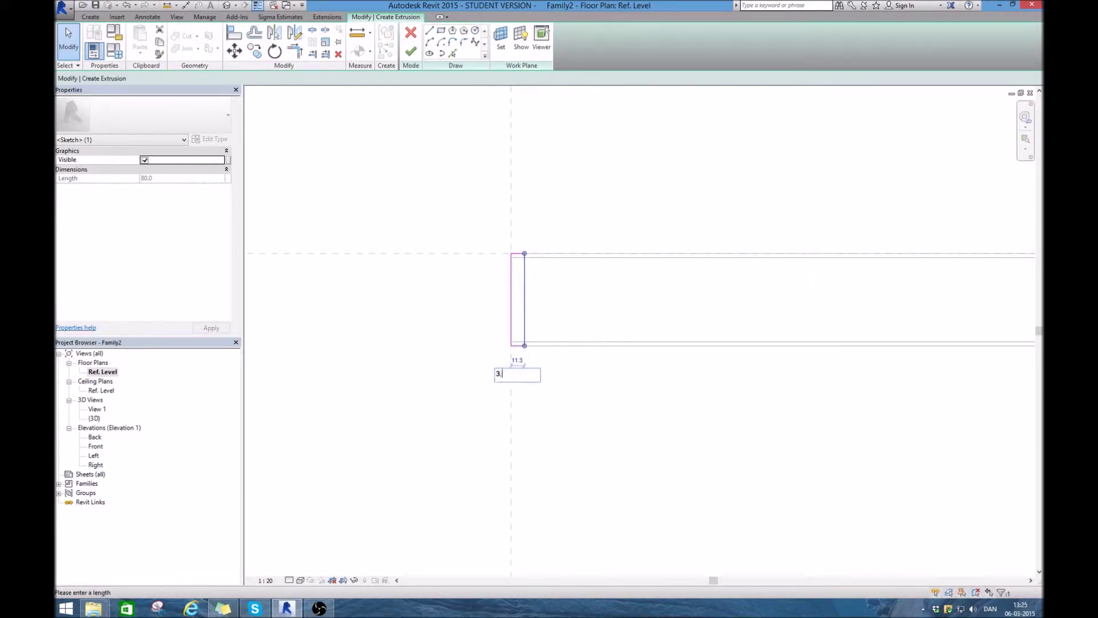
key("Return")
key("Escape")
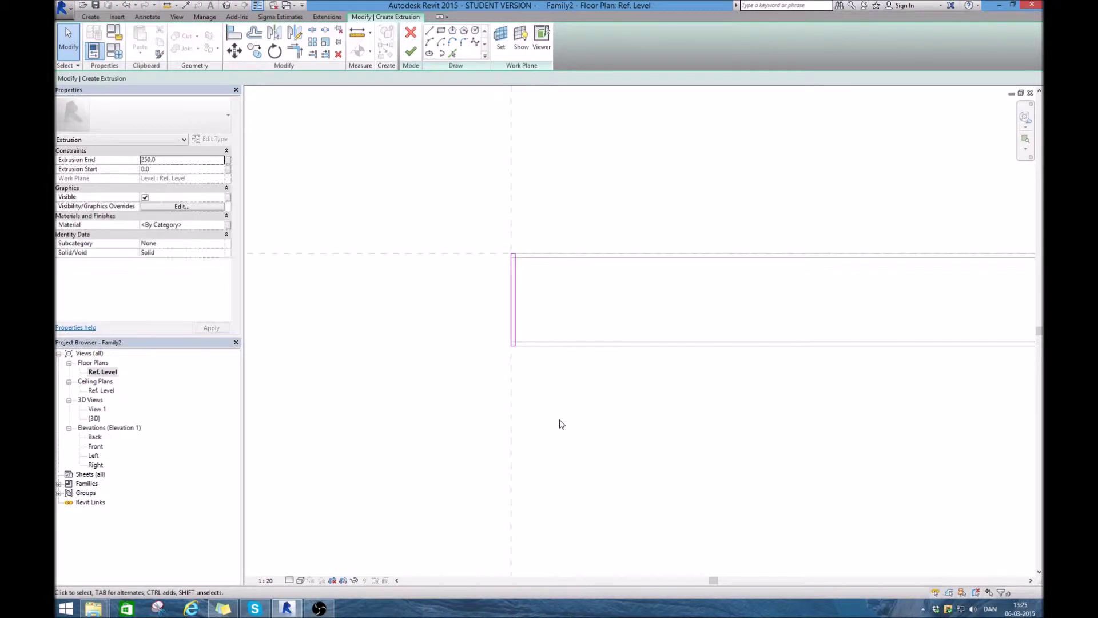
left_click(411, 51)
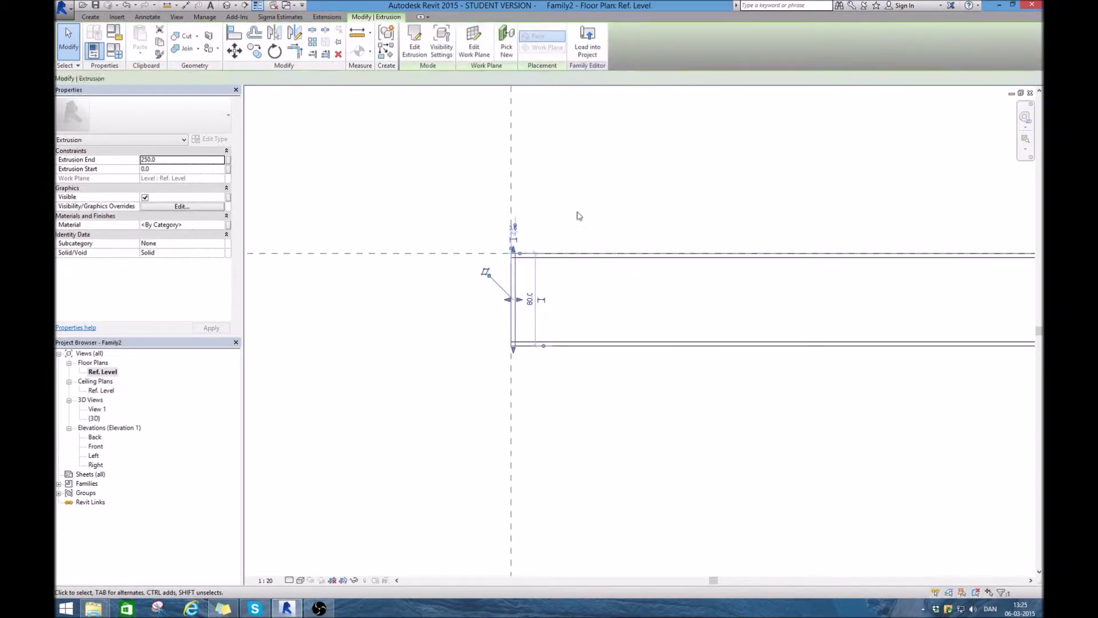
Step: Join the end cap extrusion with the hollow tube using Join Geometry
left_click(513, 276)
left_click(182, 50)
scroll(571, 238, "up", 3)
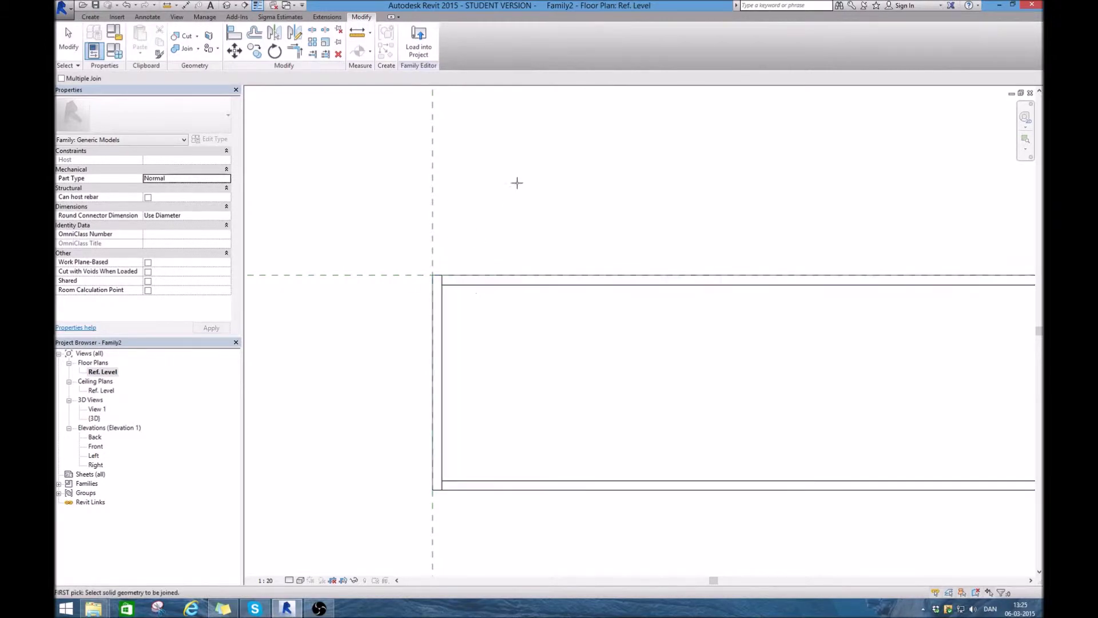
scroll(517, 181, "down", 3)
left_click(64, 57)
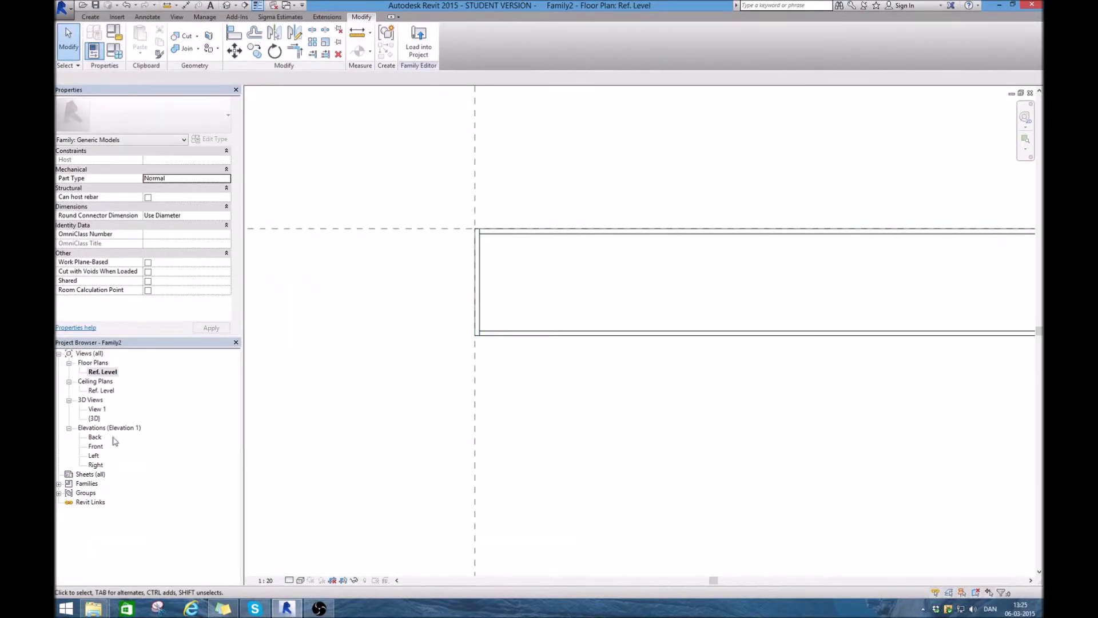
Step: In the Left elevation, lower the end cap's top edge to the top of the tube
double_click(94, 456)
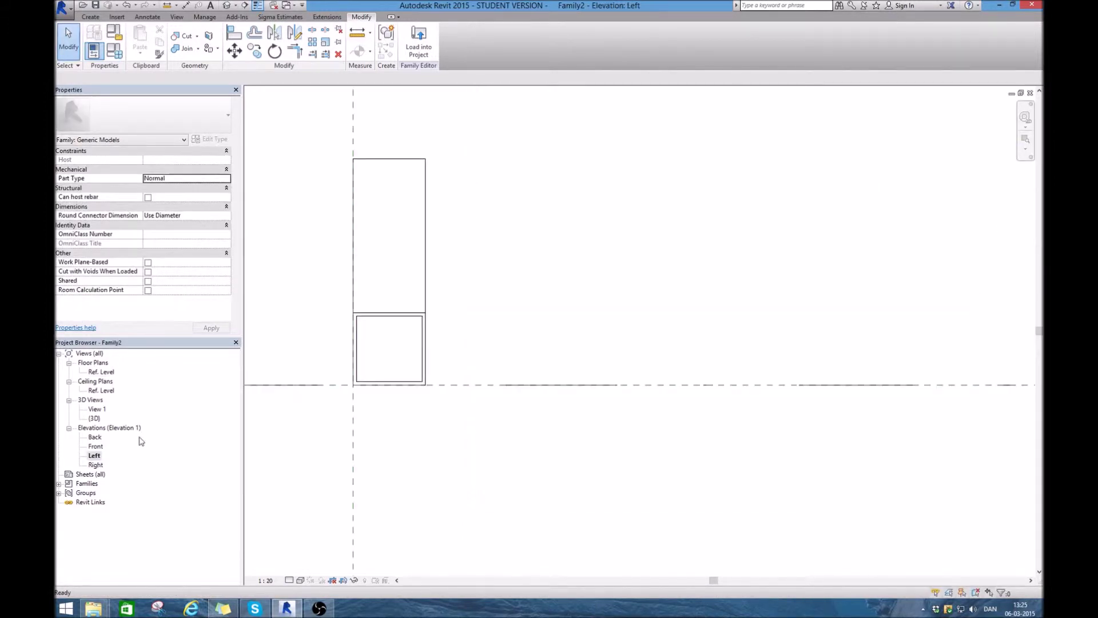
left_click(387, 167)
left_click_drag(390, 151, 401, 313)
key("Escape")
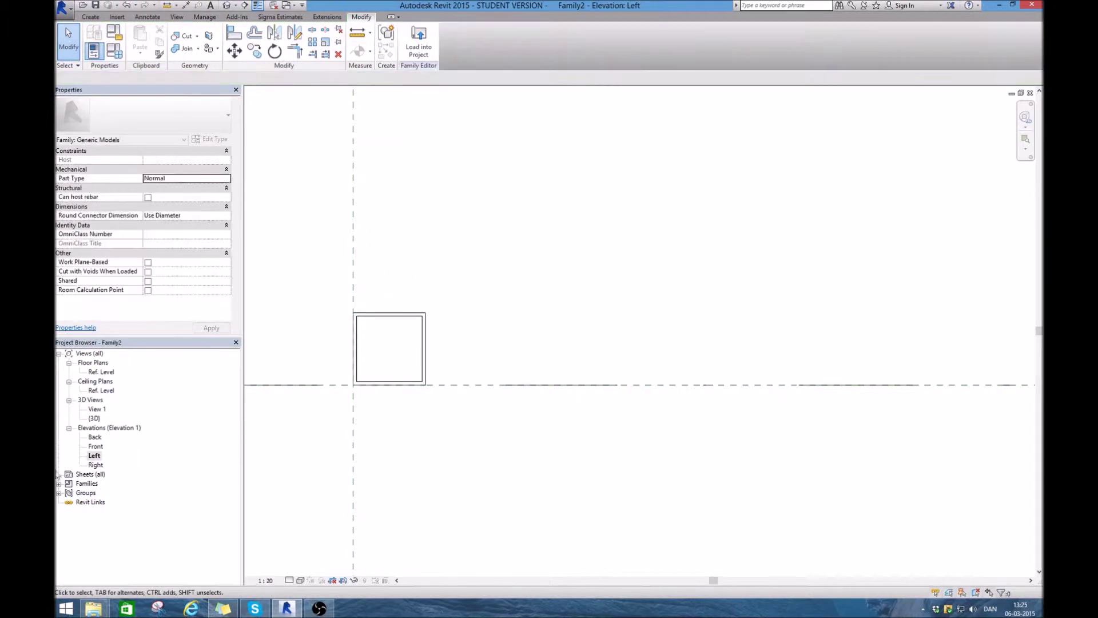
Step: In the Ref. Level plan, copy the end cap extrusion to the tube's opposite end, flush with the Right reference plane
double_click(112, 373)
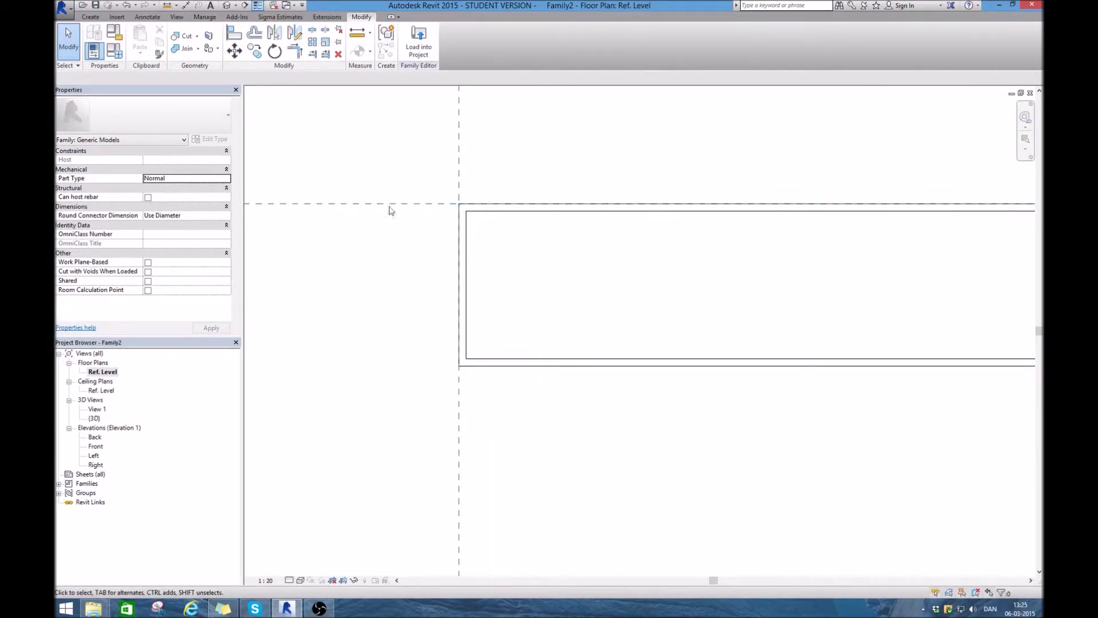
left_click(460, 238)
left_click(254, 51)
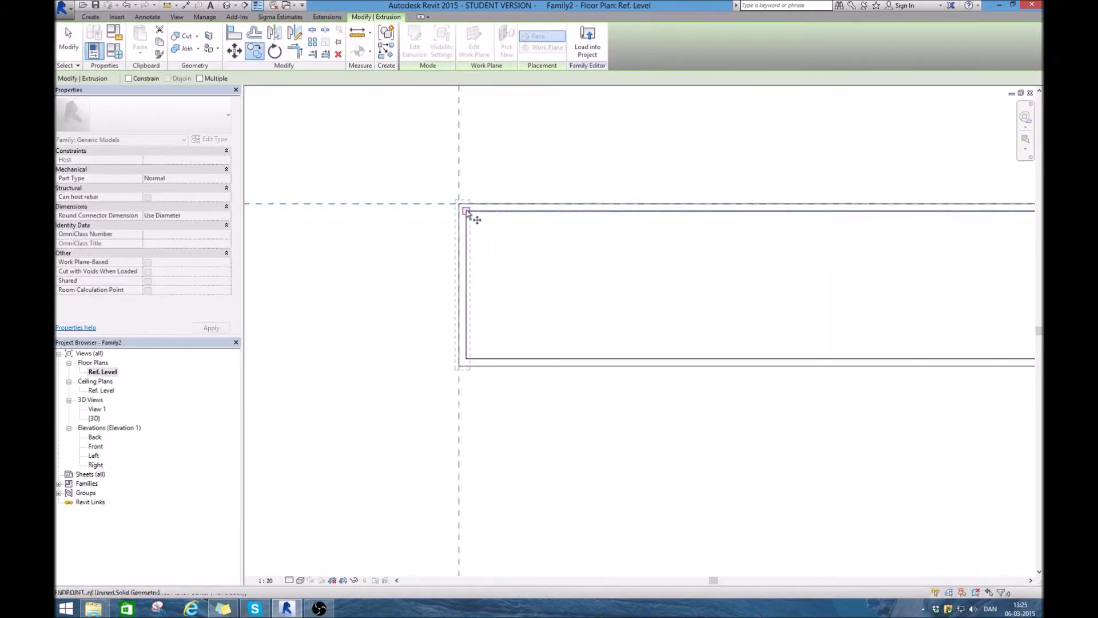
scroll(466, 212, "down", 5)
scroll(903, 220, "up", 5)
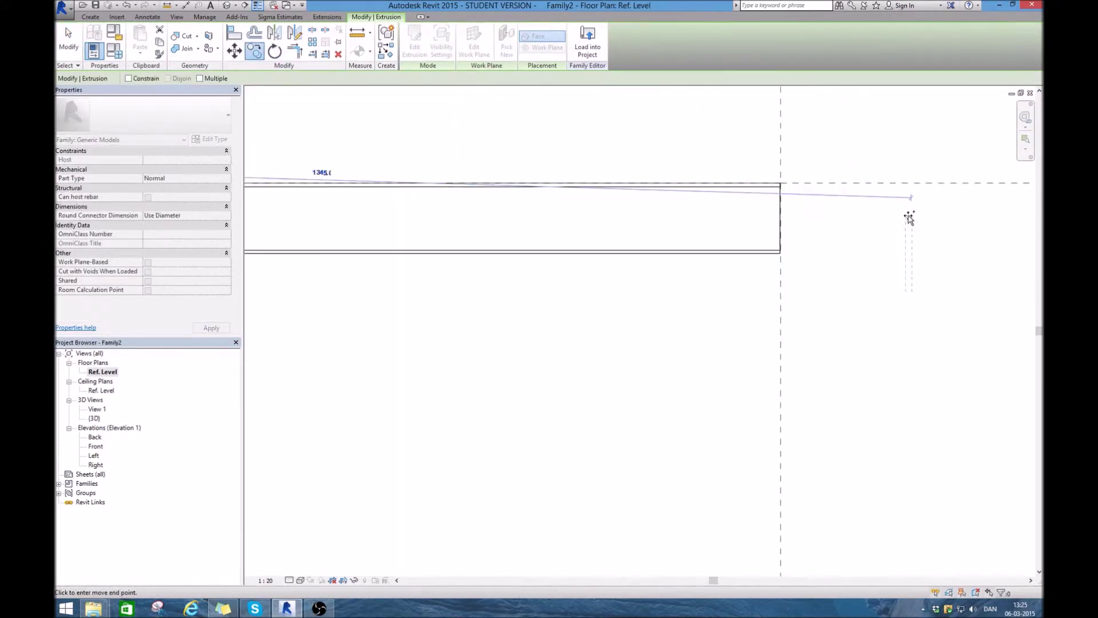
key("Escape")
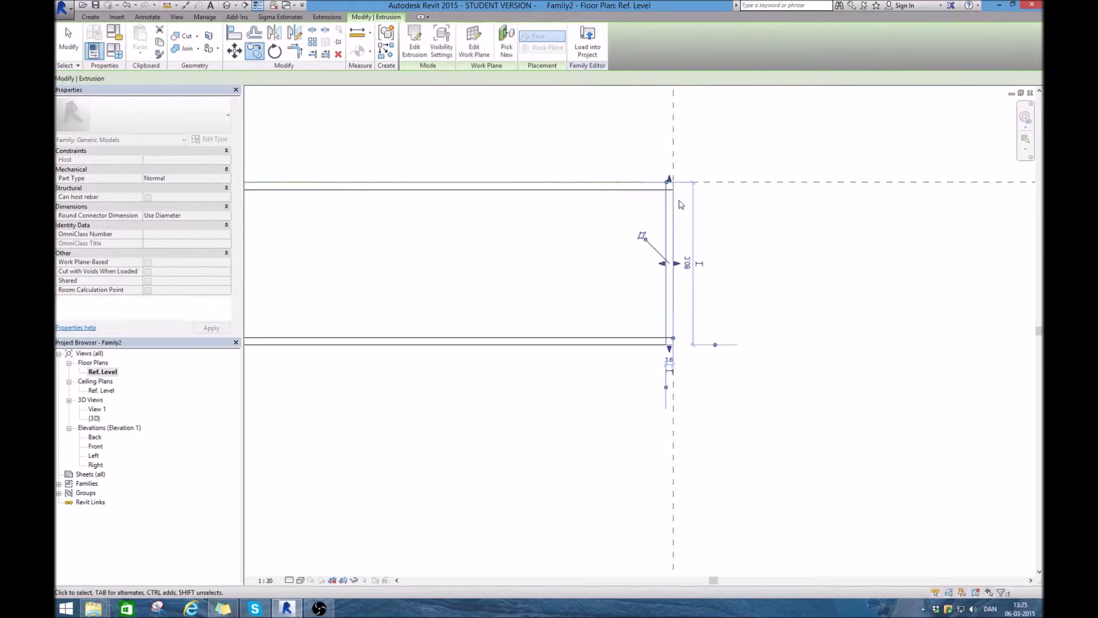
left_click(68, 50)
Step: Join the copied end cap with the hollow tube using Join Geometry
scroll(850, 312, "down", 2)
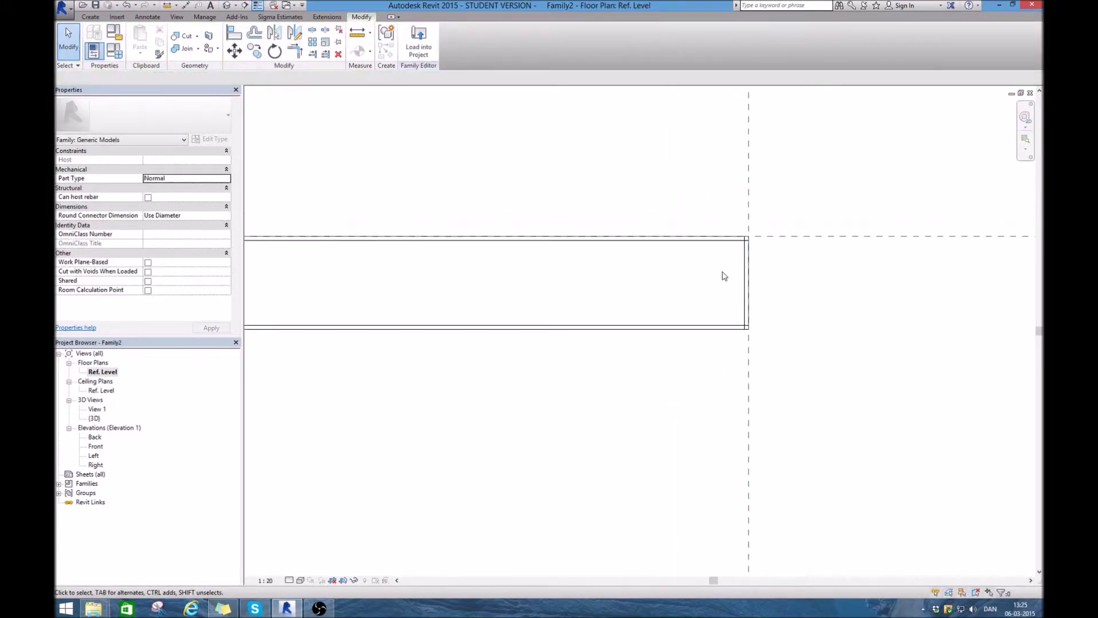
scroll(964, 339, "down", 2)
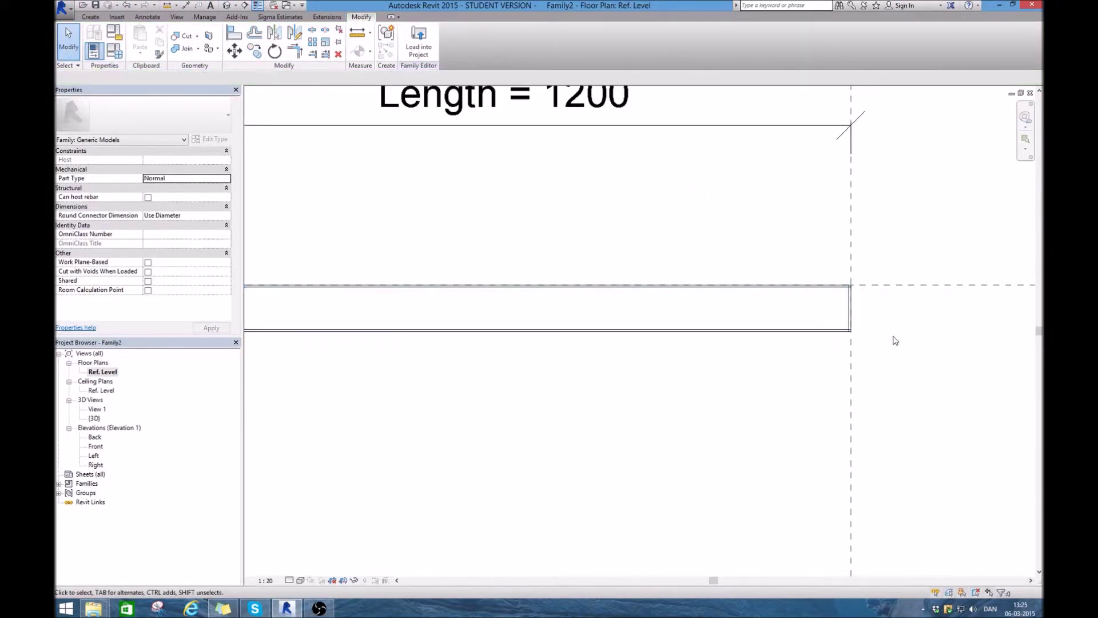
scroll(895, 303, "up", 3)
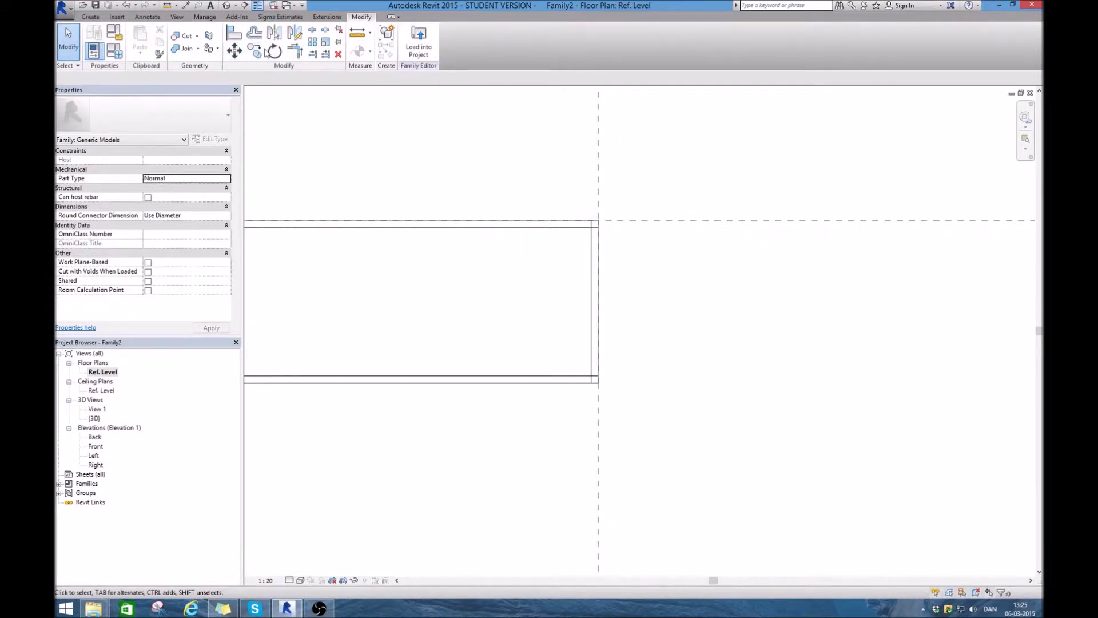
left_click(183, 50)
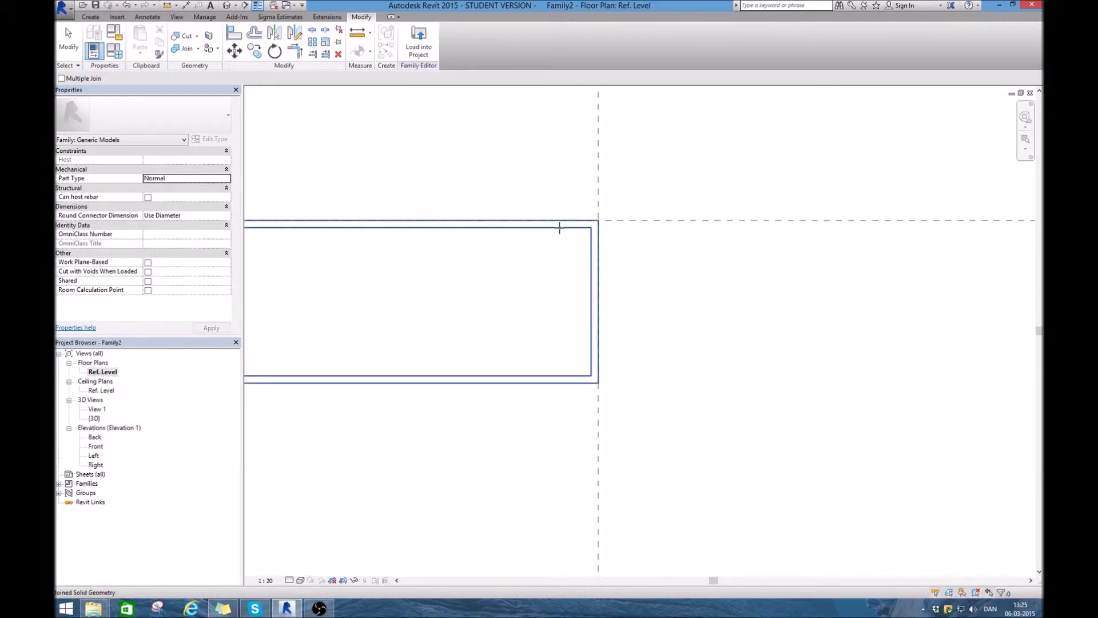
left_click(77, 48)
Step: In the Front elevation, start an extrusion and sketch a rectangle about 265 mm by 10 mm under the tube's end, straddling the Left reference plane
scroll(360, 213, "down", 2)
double_click(96, 446)
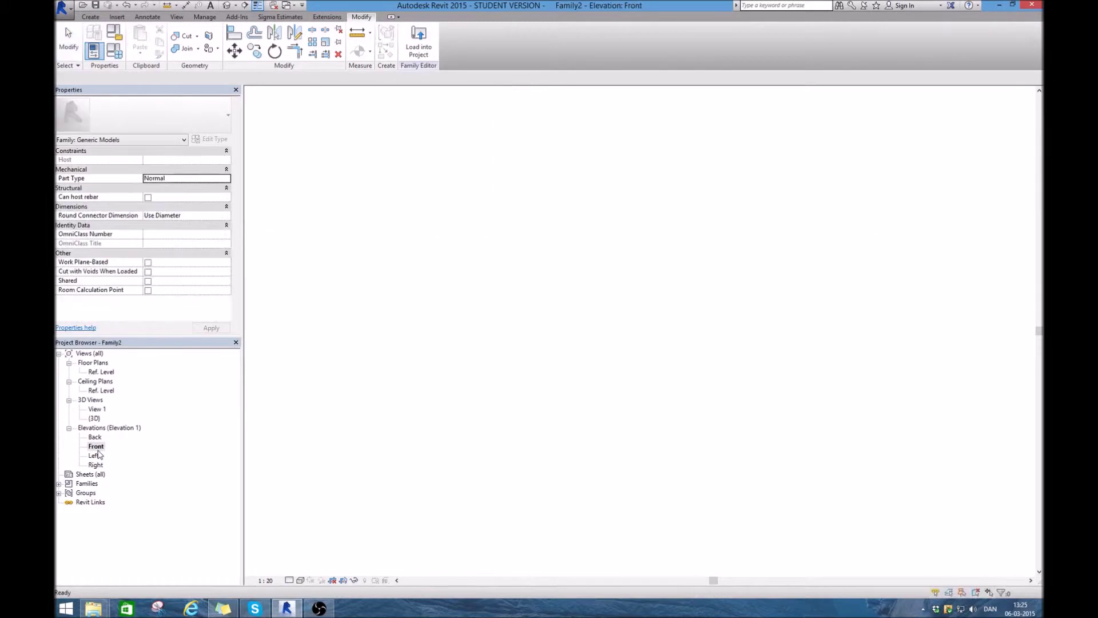
scroll(767, 513, "up", 4)
scroll(250, 191, "up", 4)
left_click(138, 19)
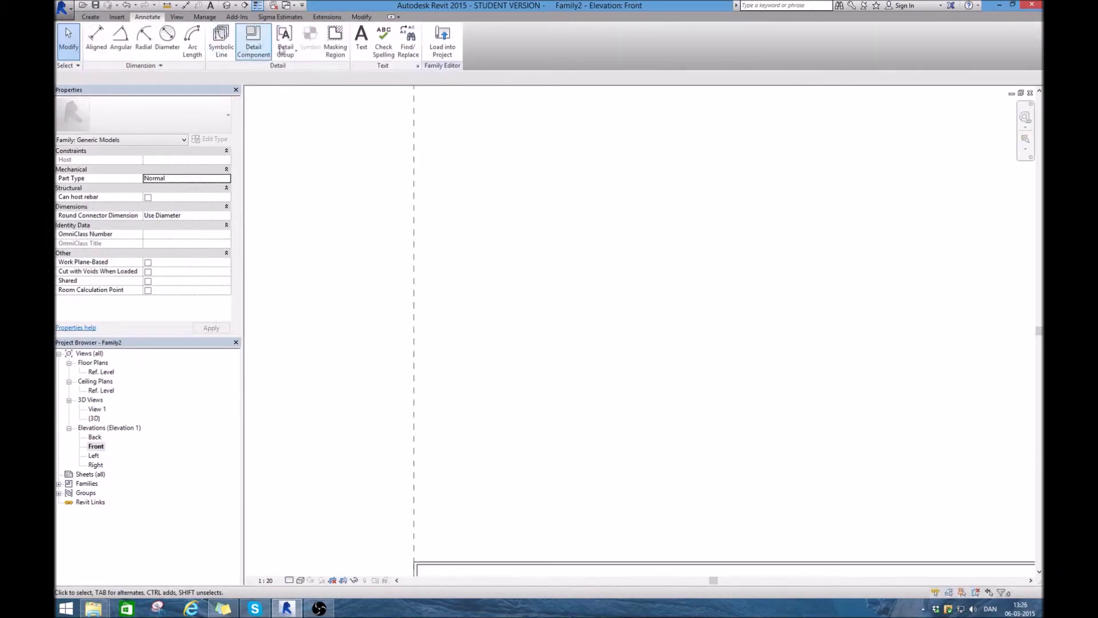
left_click(91, 17)
left_click(144, 40)
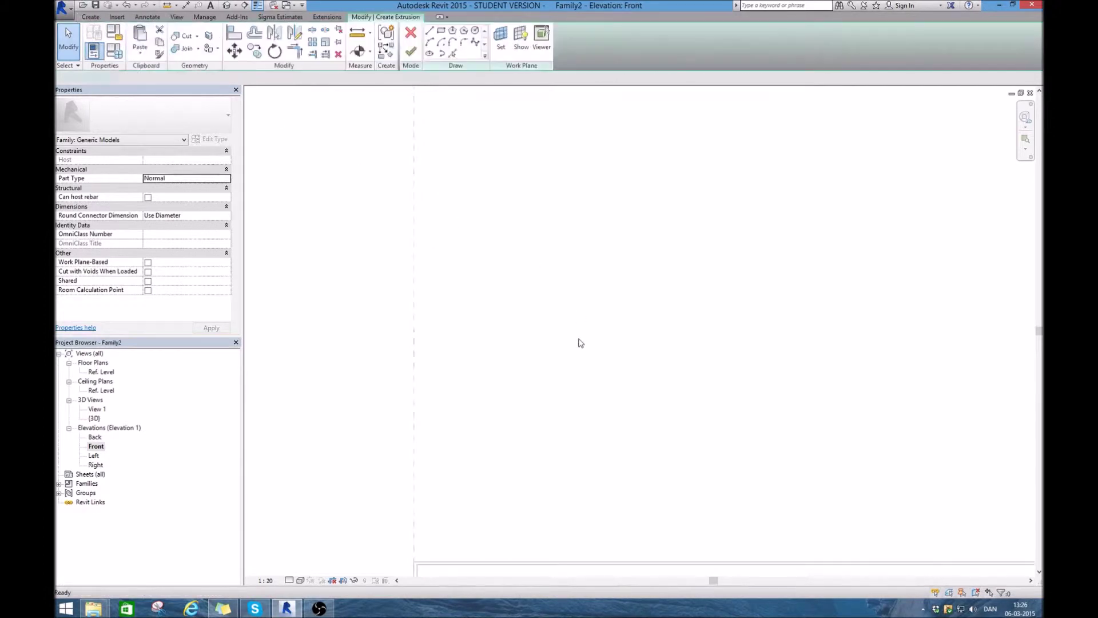
scroll(504, 256, "down", 3)
scroll(500, 267, "down", 2)
scroll(485, 384, "up", 3)
scroll(485, 382, "up", 2)
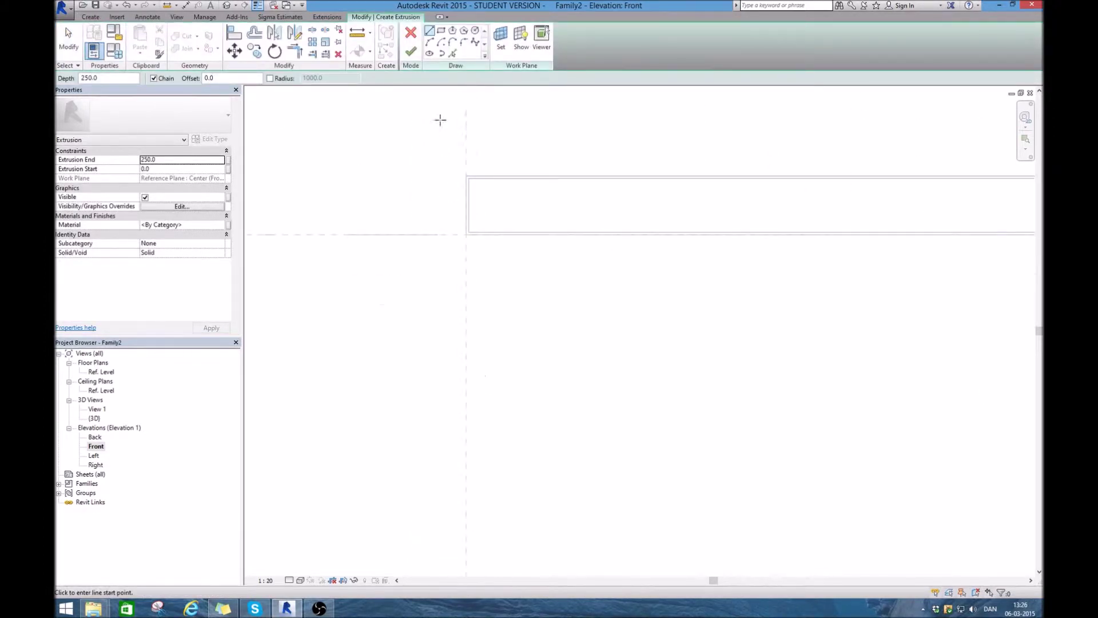
left_click(441, 30)
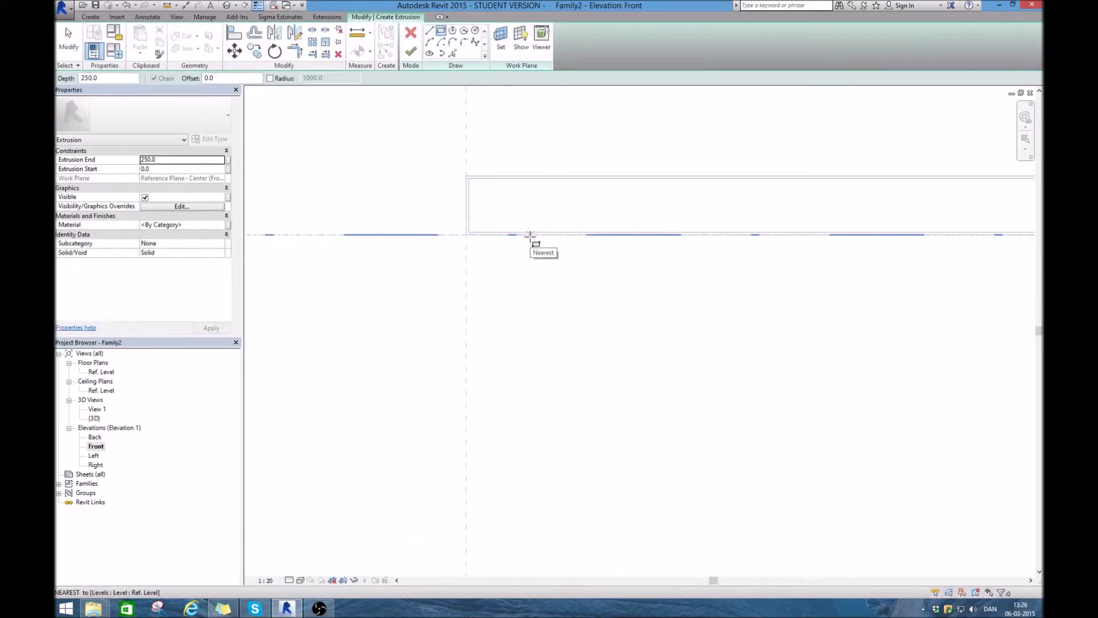
left_click(529, 234)
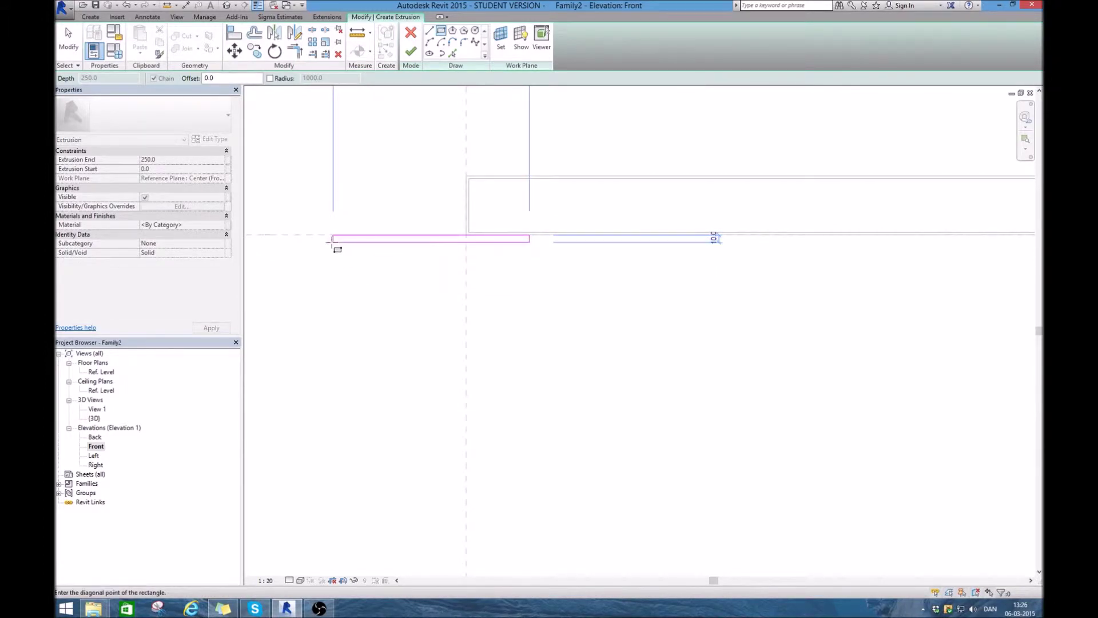
left_click(333, 242)
key("Escape")
key("Escape")
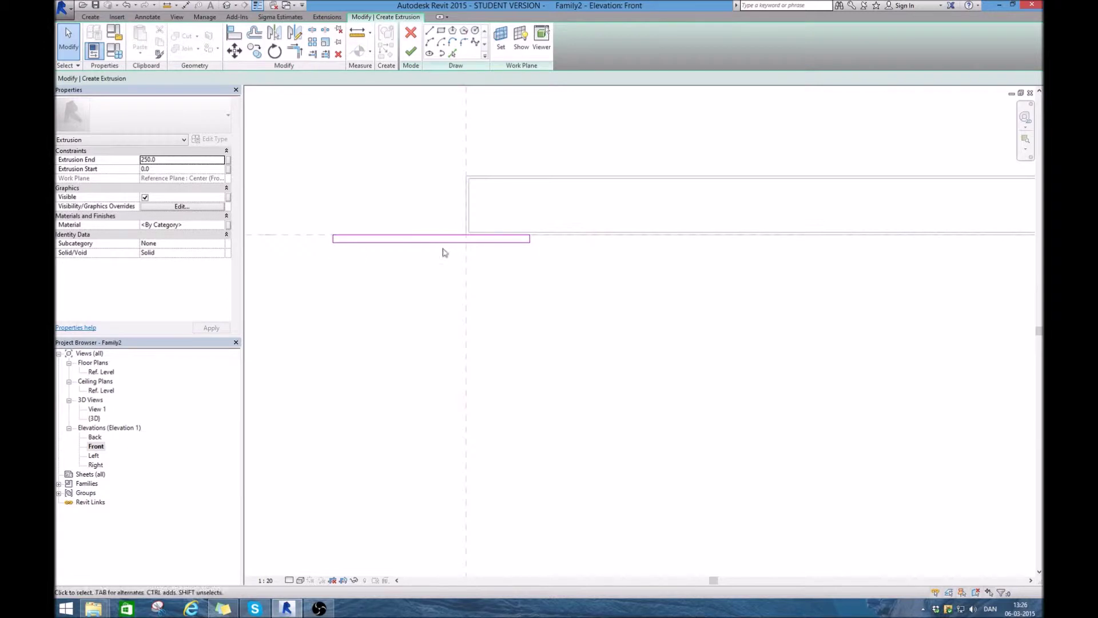
Step: Set the plate rectangle's thickness to 6 mm
left_click(402, 245)
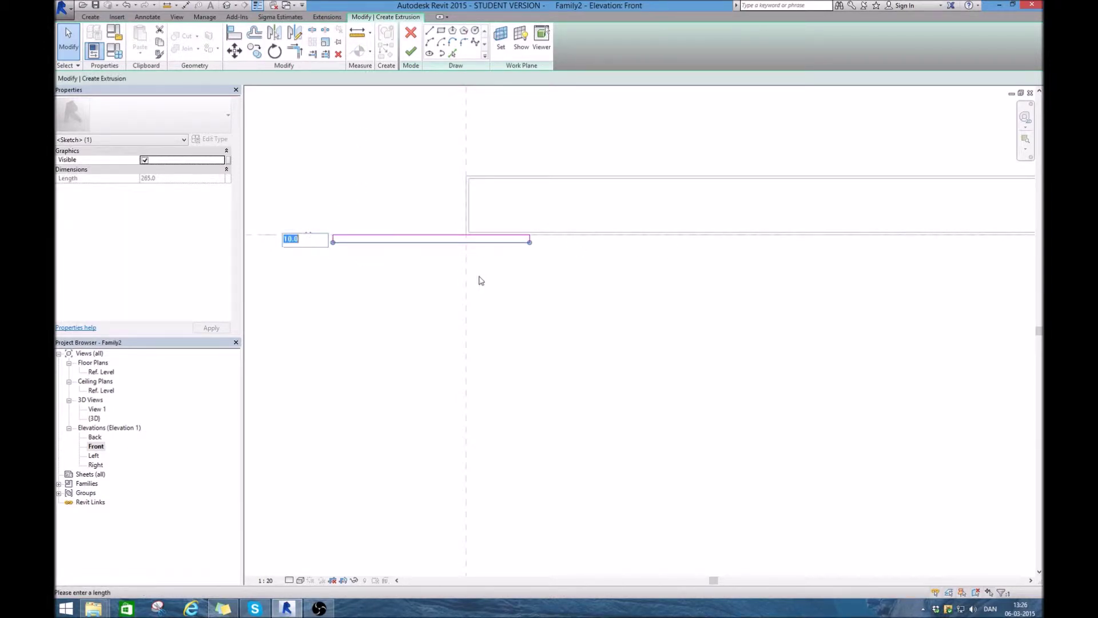
key("Return")
left_click(386, 287)
Step: Set the plate rectangle's length to 250 mm and finish the extrusion with a depth of 250 mm
scroll(454, 223, "up", 2)
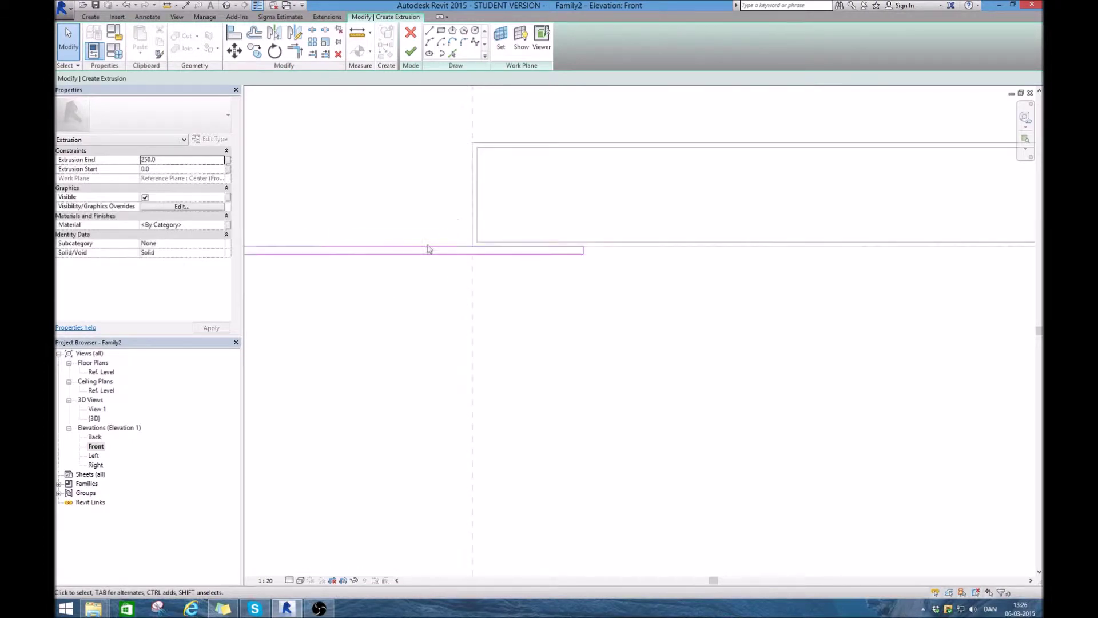
scroll(450, 285, "down", 3)
scroll(291, 268, "up", 3)
left_click(401, 263)
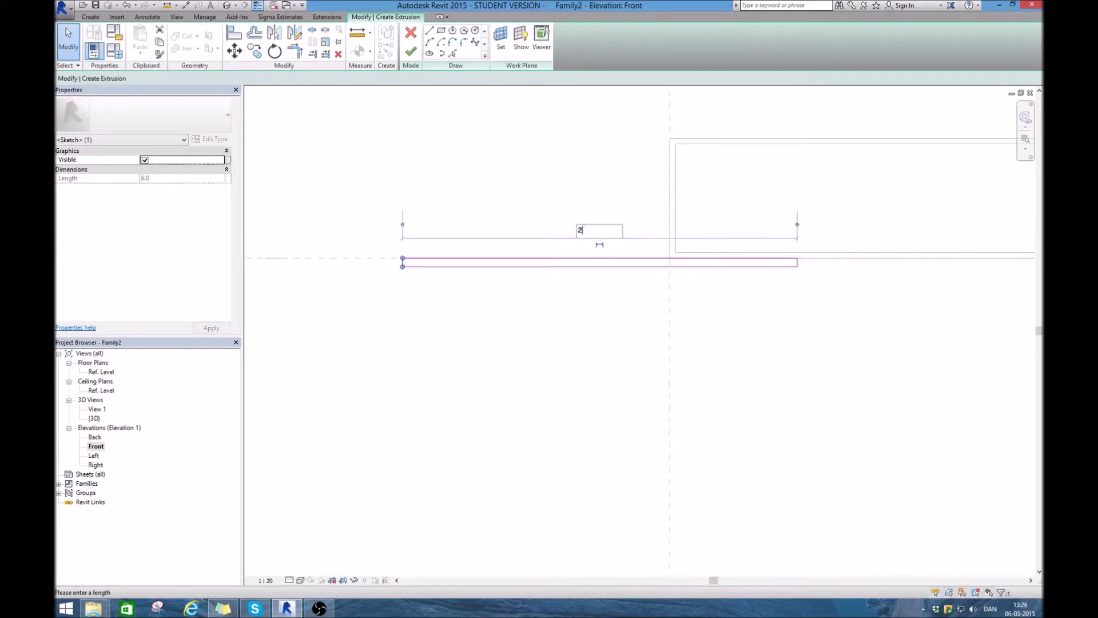
key("Return")
left_click(513, 152)
scroll(457, 177, "down", 2)
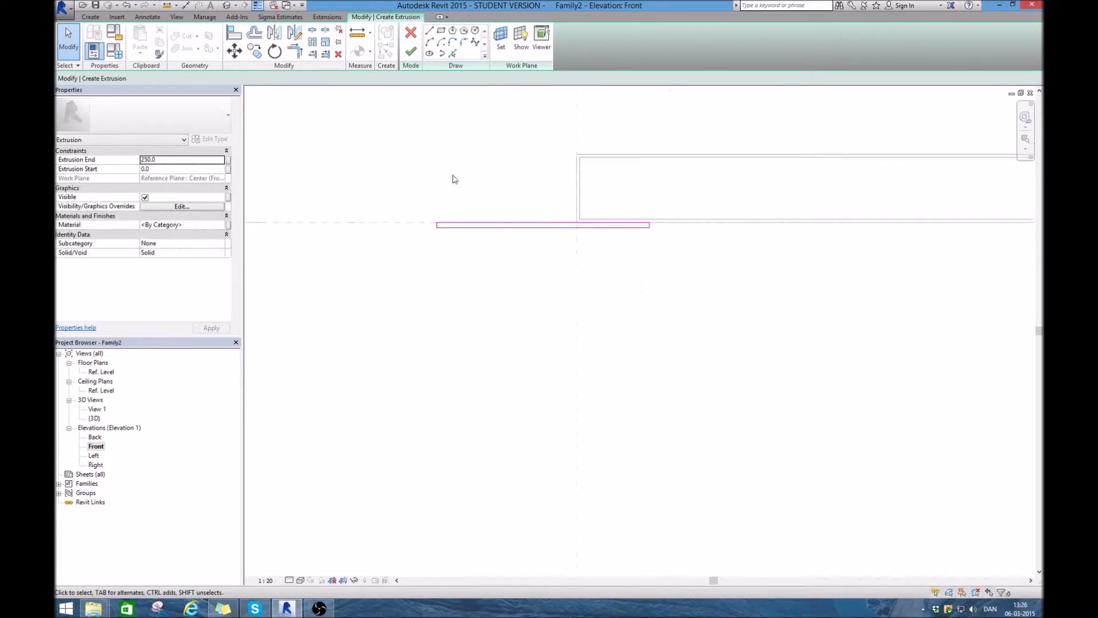
scroll(605, 355, "down", 2)
scroll(636, 225, "up", 2)
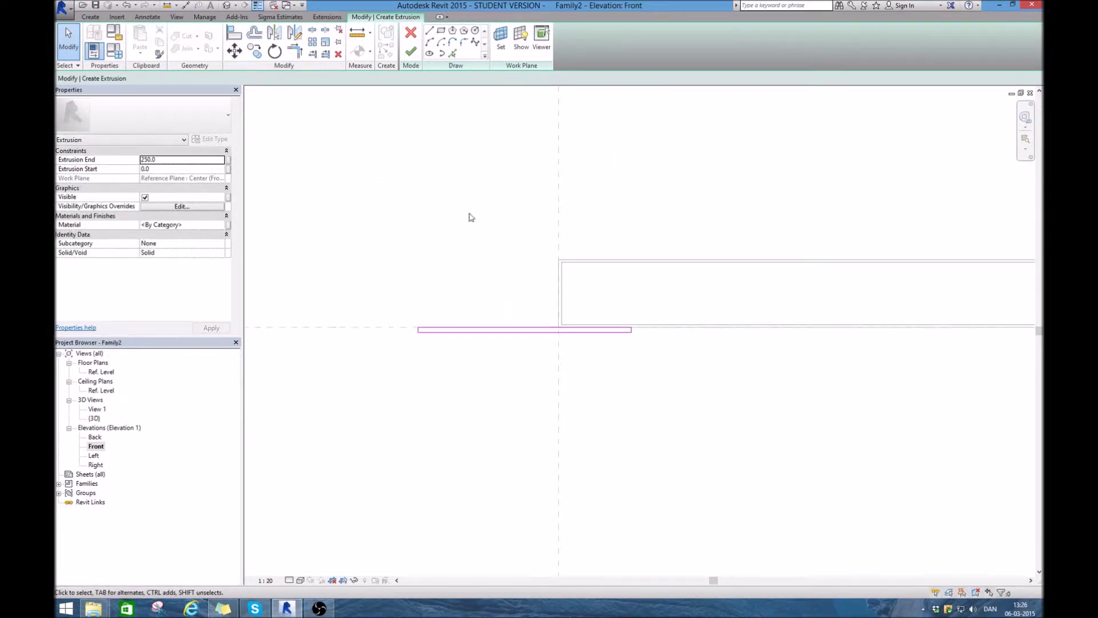
left_click(409, 52)
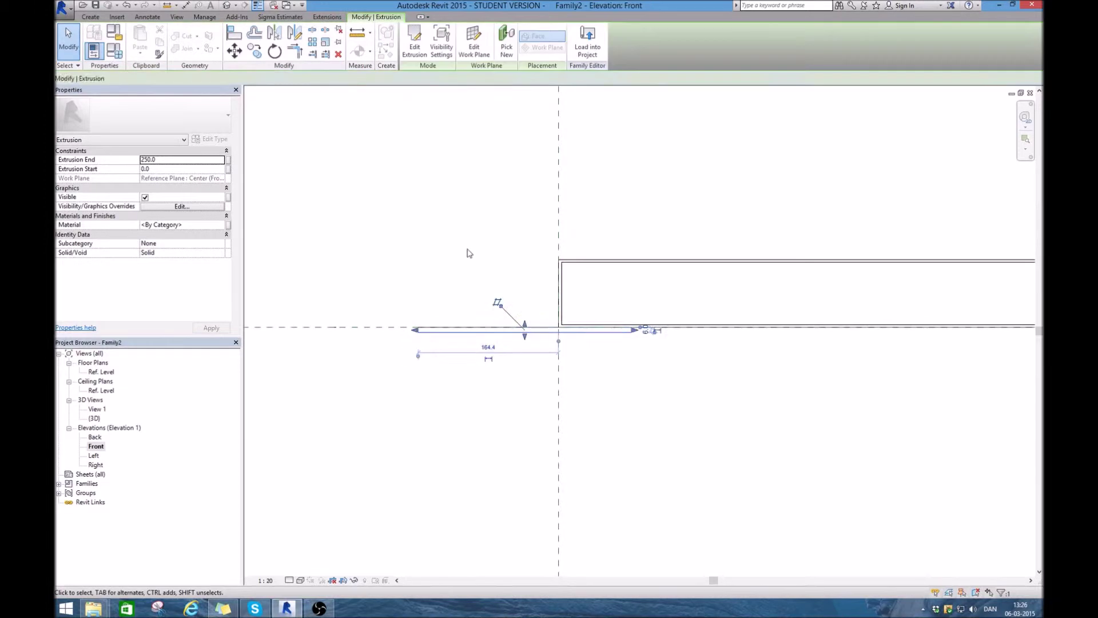
Step: Move the plate horizontally so its midpoint lies on the Left reference plane at the tube's end
left_click(471, 319)
left_click(444, 329)
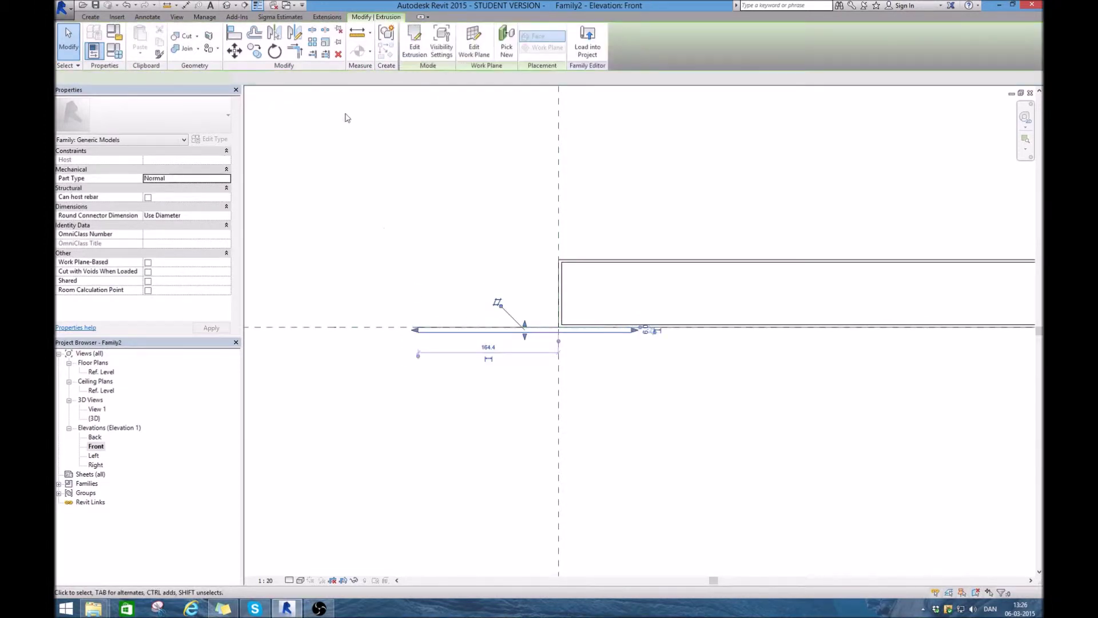
left_click(234, 51)
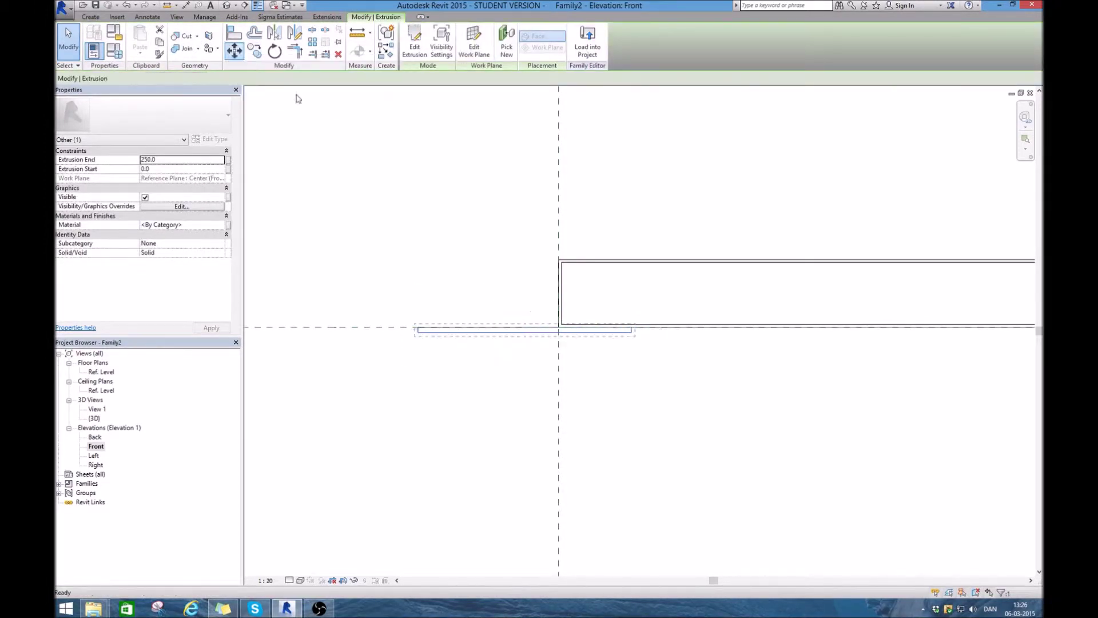
left_click(527, 331)
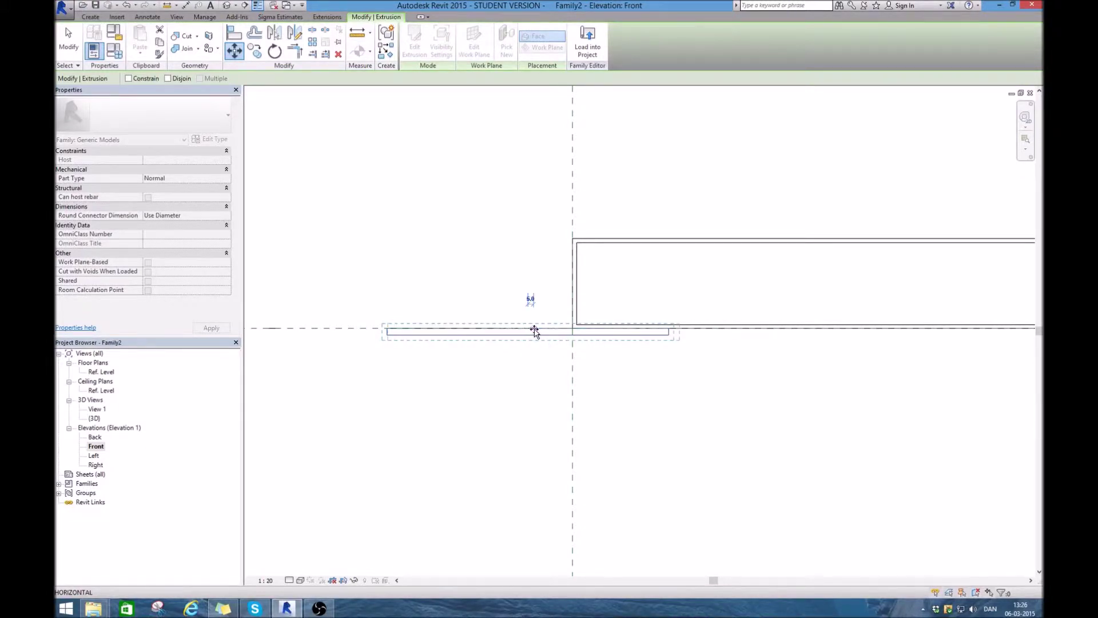
left_click(572, 327)
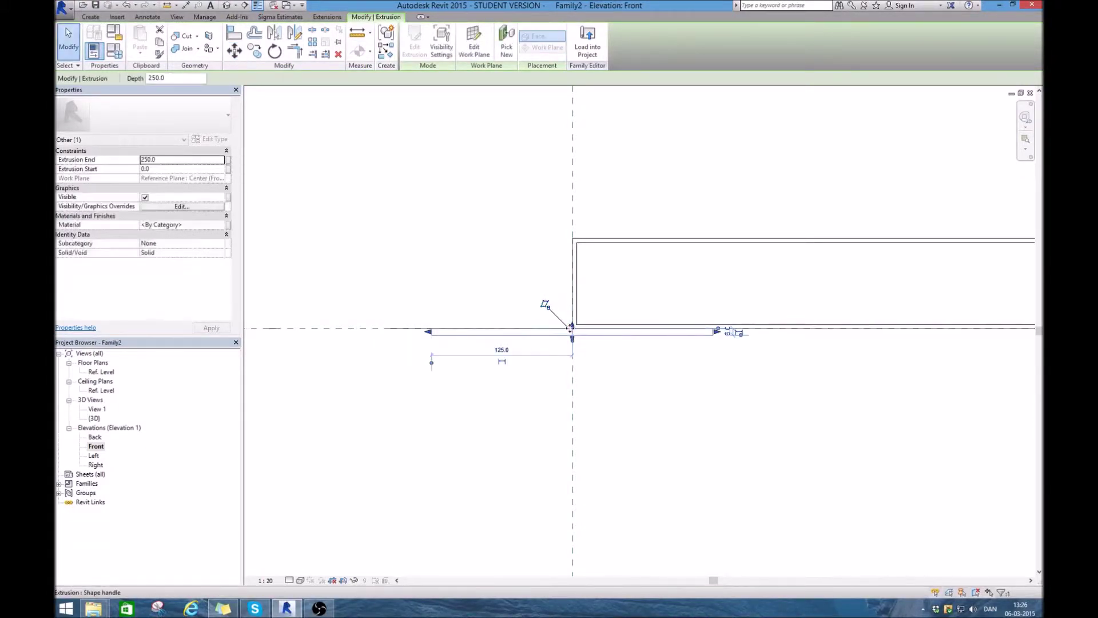
scroll(458, 247, "down", 2)
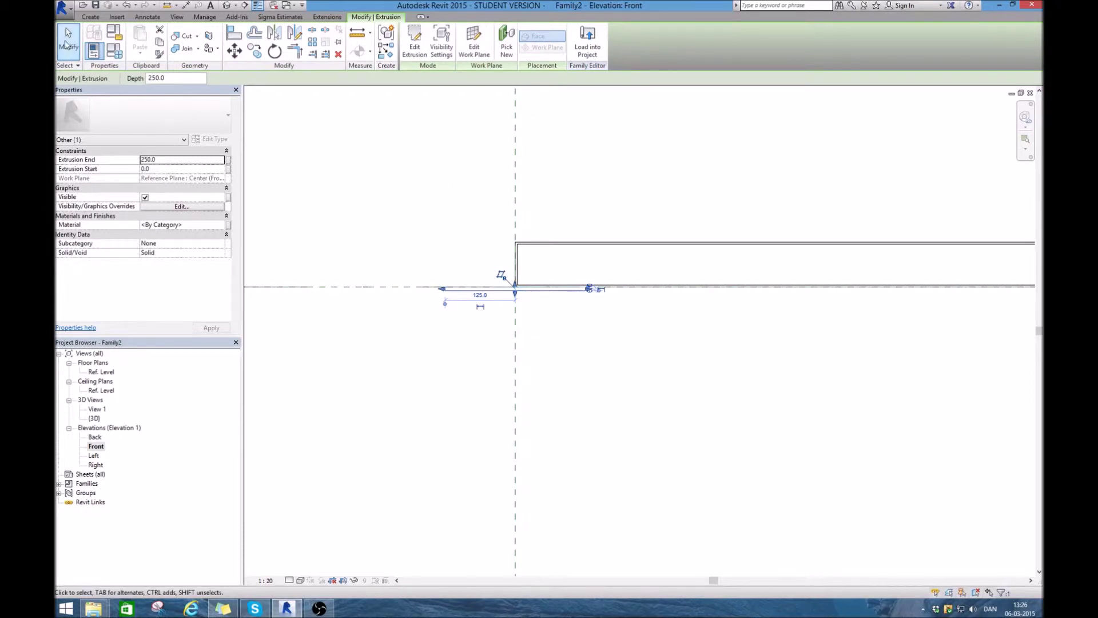
left_click(67, 46)
Step: In the Ref. Level plan, stretch the plate's upper edge past the tube's upper side
left_click(495, 290)
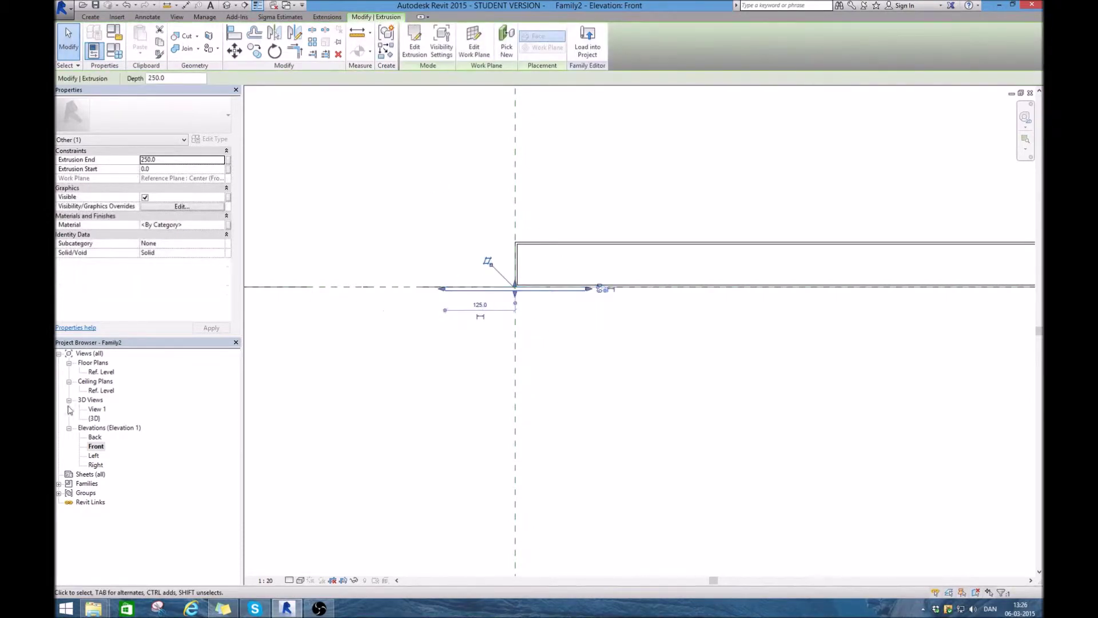
double_click(102, 371)
scroll(531, 417, "down", 4)
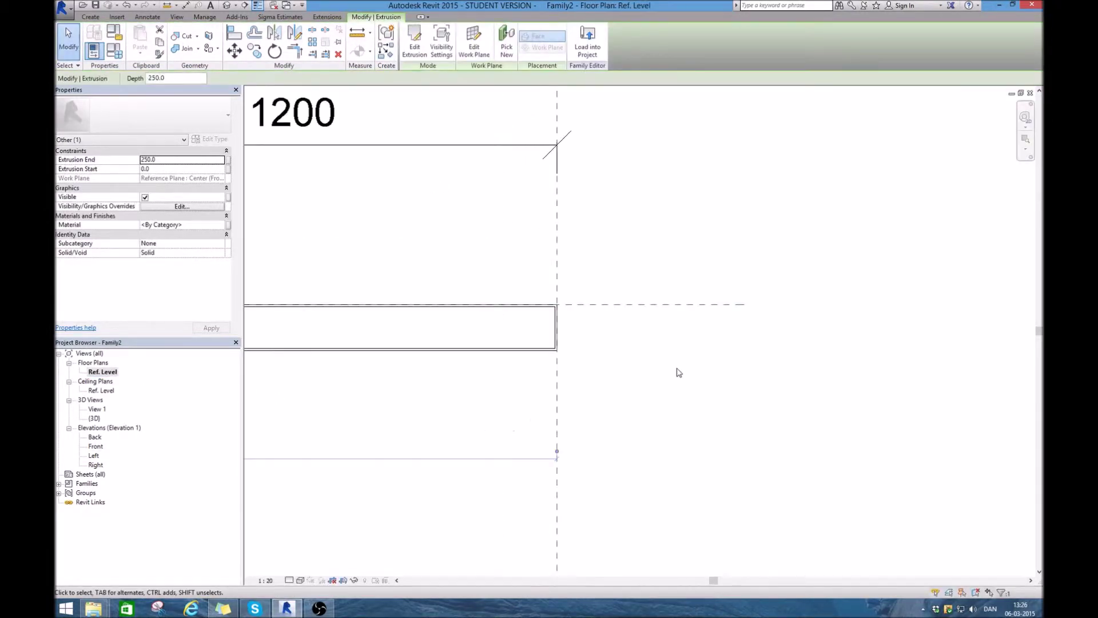
scroll(445, 382, "up", 5)
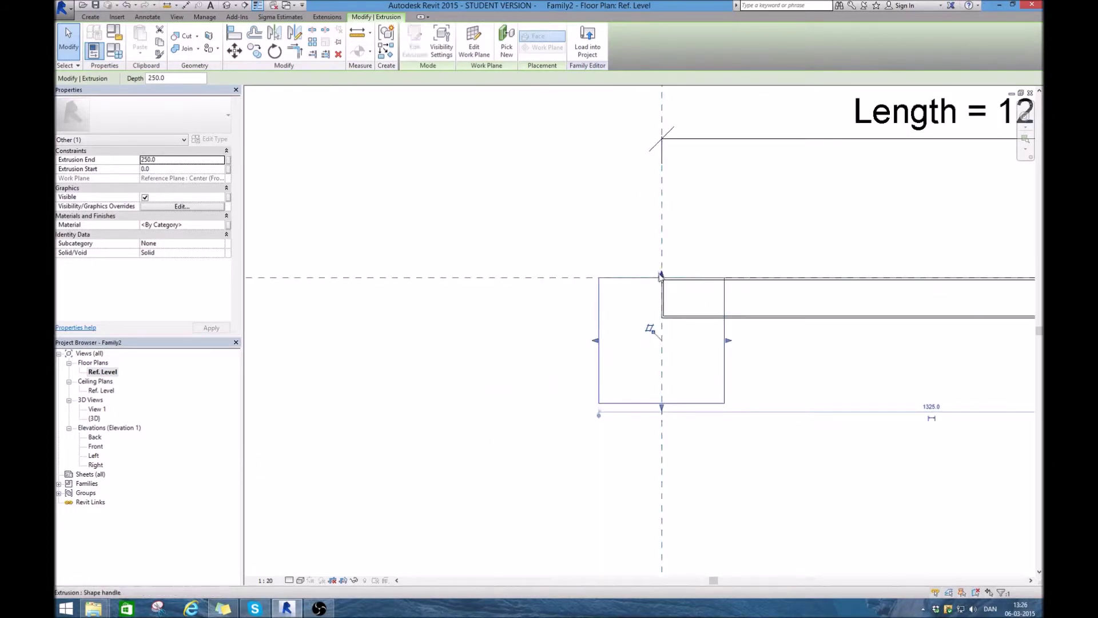
left_click(775, 243)
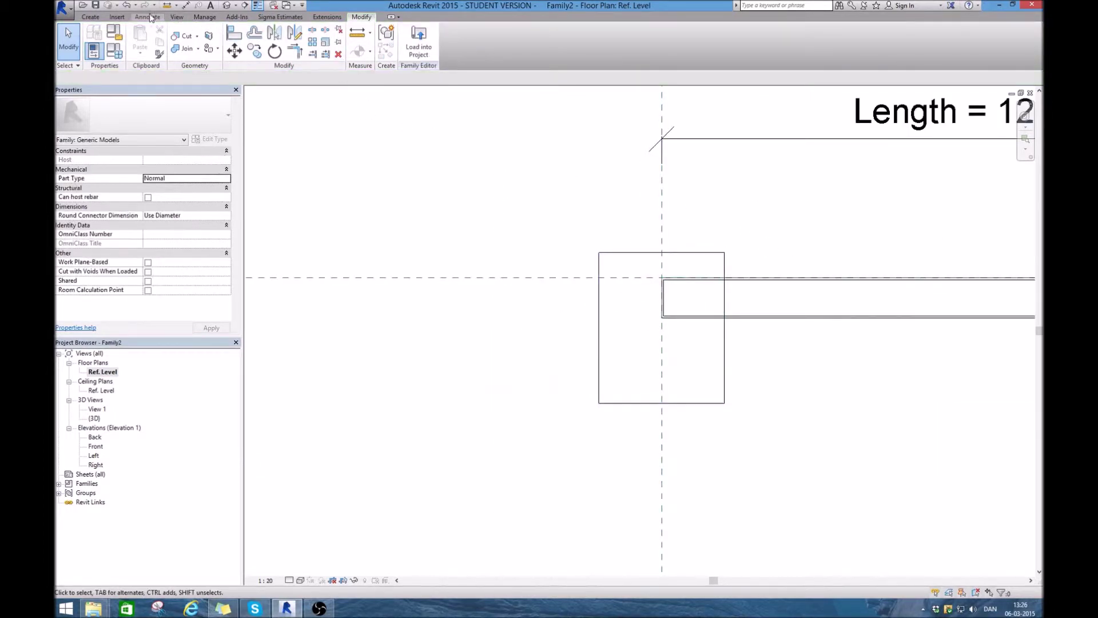
Step: Draw two horizontal model lines across the plate, one just above the tube and one below it
left_click(87, 18)
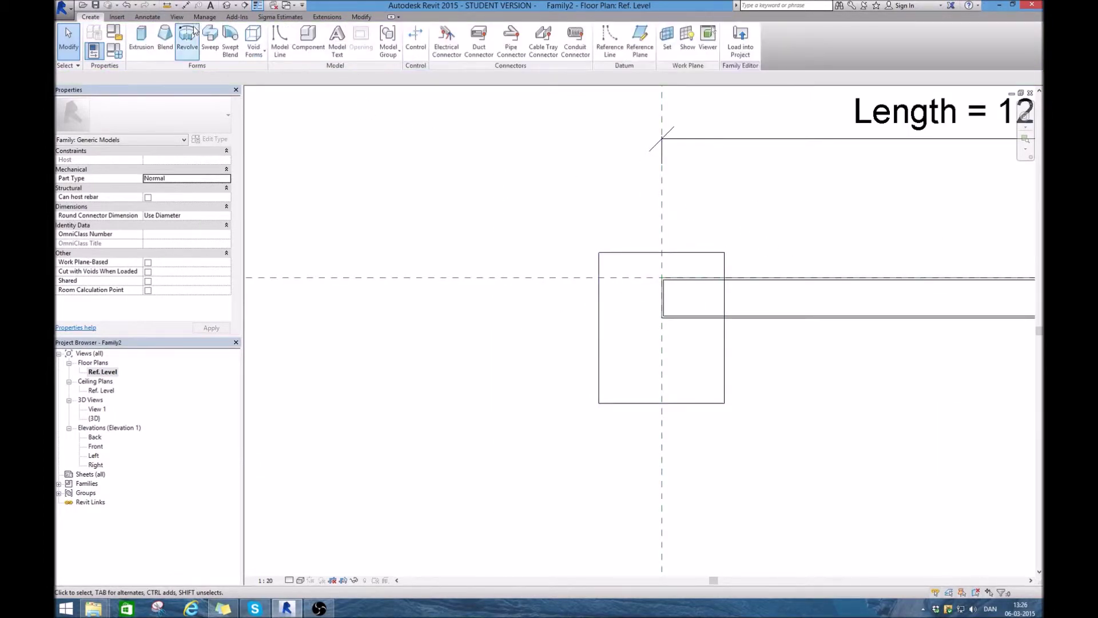
left_click(279, 42)
left_click(553, 266)
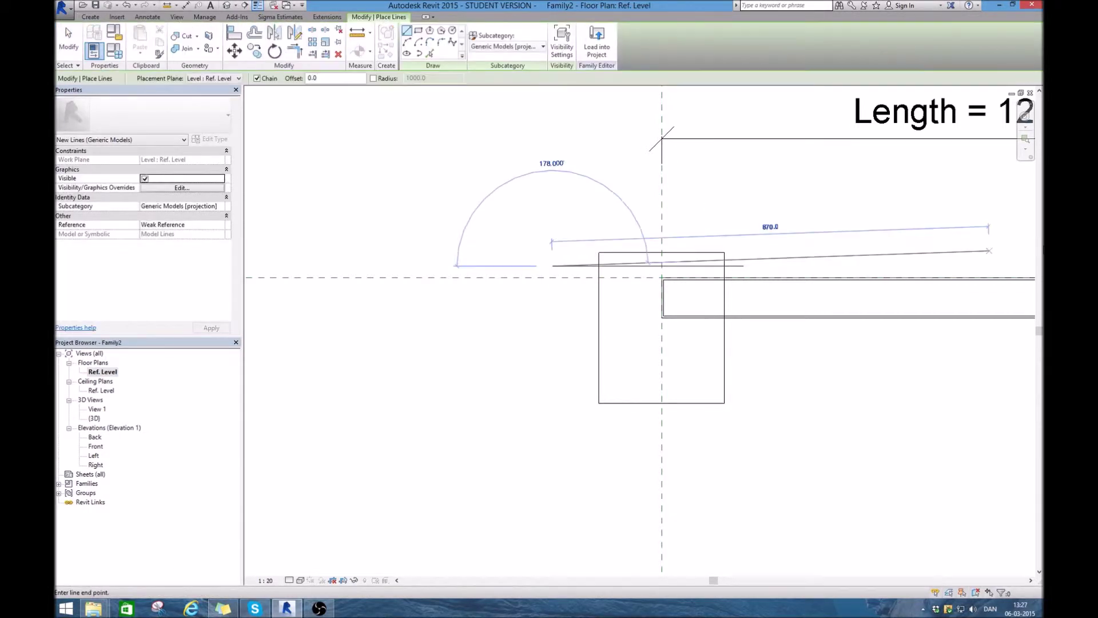
left_click(1000, 267)
right_click(583, 390)
left_click(611, 397)
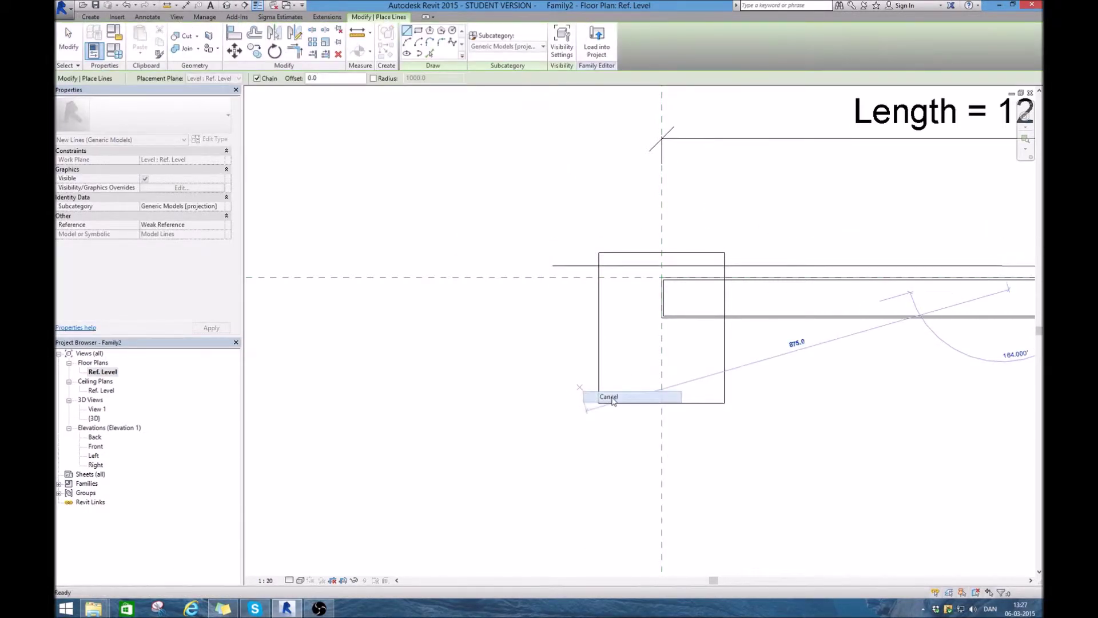
left_click(552, 358)
left_click(852, 358)
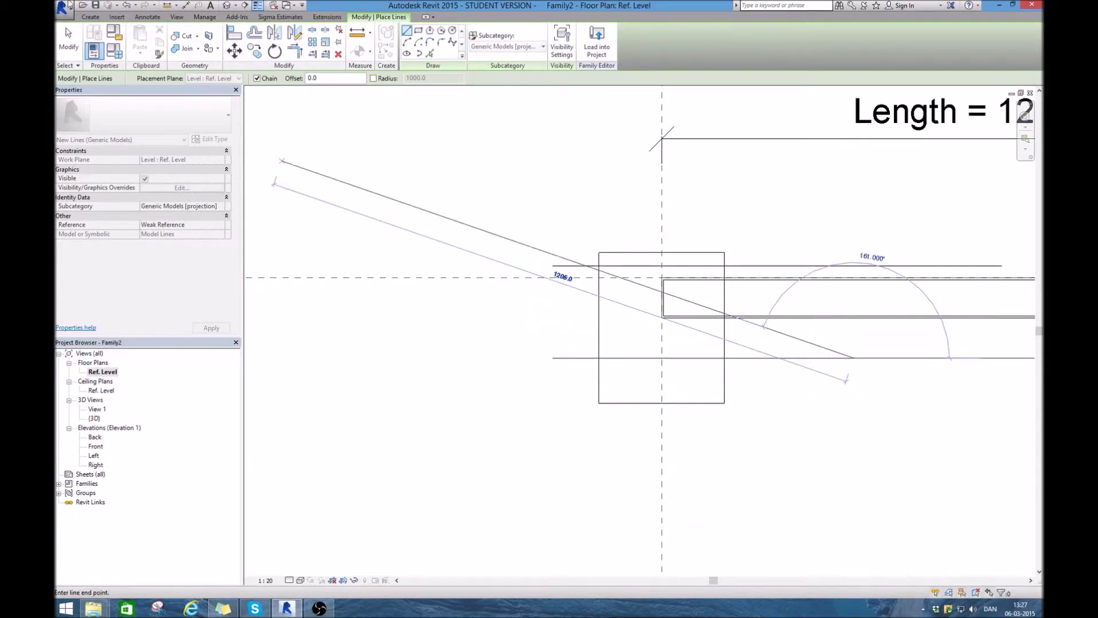
Step: Add aligned dimensions from the lower model line to the tube's lower side and from the upper line to its upper side
left_click(184, 6)
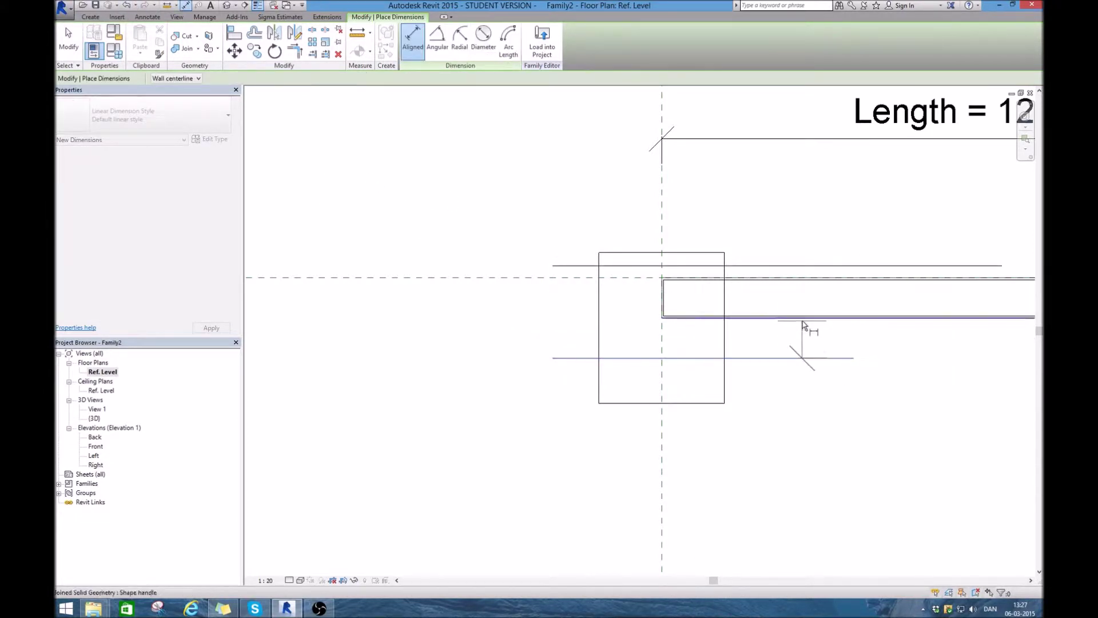
left_click(853, 336)
left_click(854, 277)
left_click(853, 266)
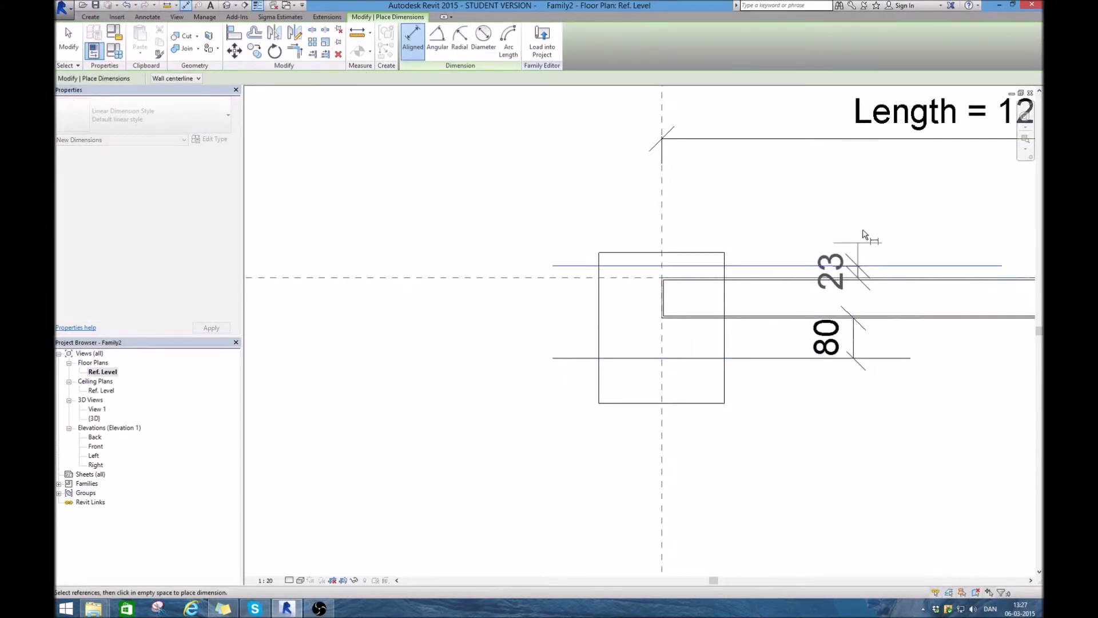
left_click(872, 212)
left_click(69, 46)
Step: Set the distance of the upper and lower model lines from the tube's sides to 5 mm each
left_click(743, 266)
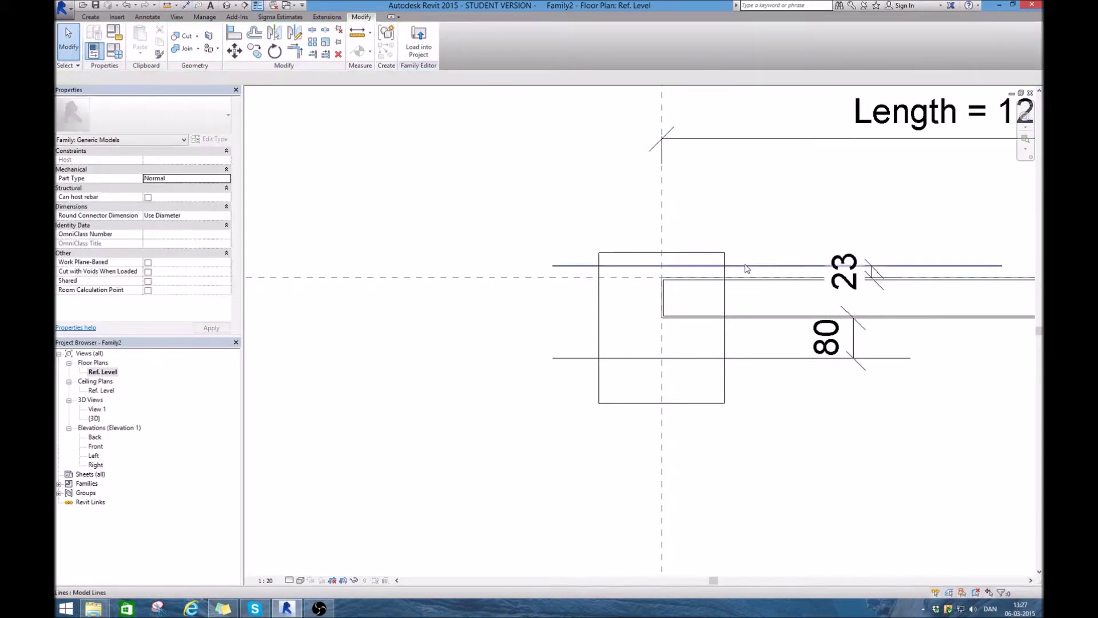
left_click(857, 272)
type("5")
key("Return")
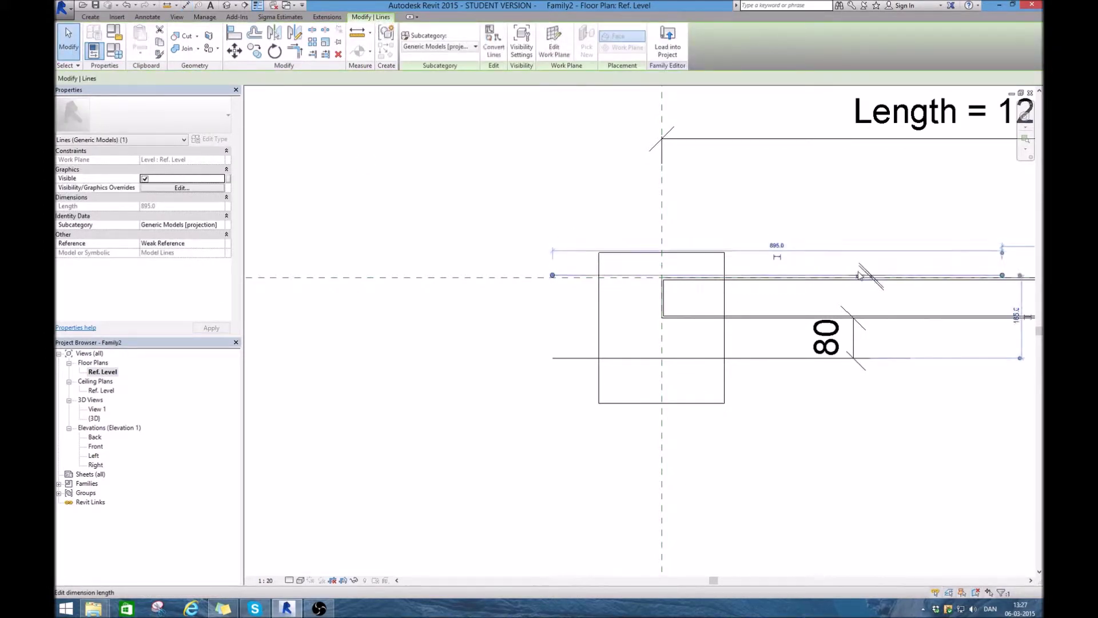
left_click(770, 359)
left_click(770, 359)
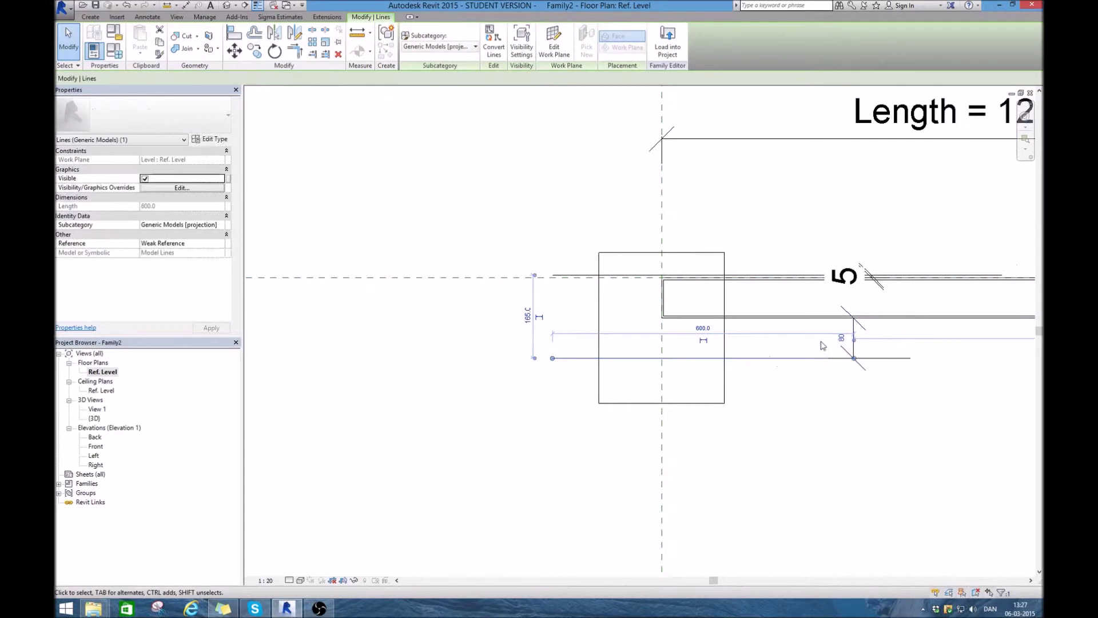
left_click(838, 338)
type("5")
key("Return")
left_click(843, 431)
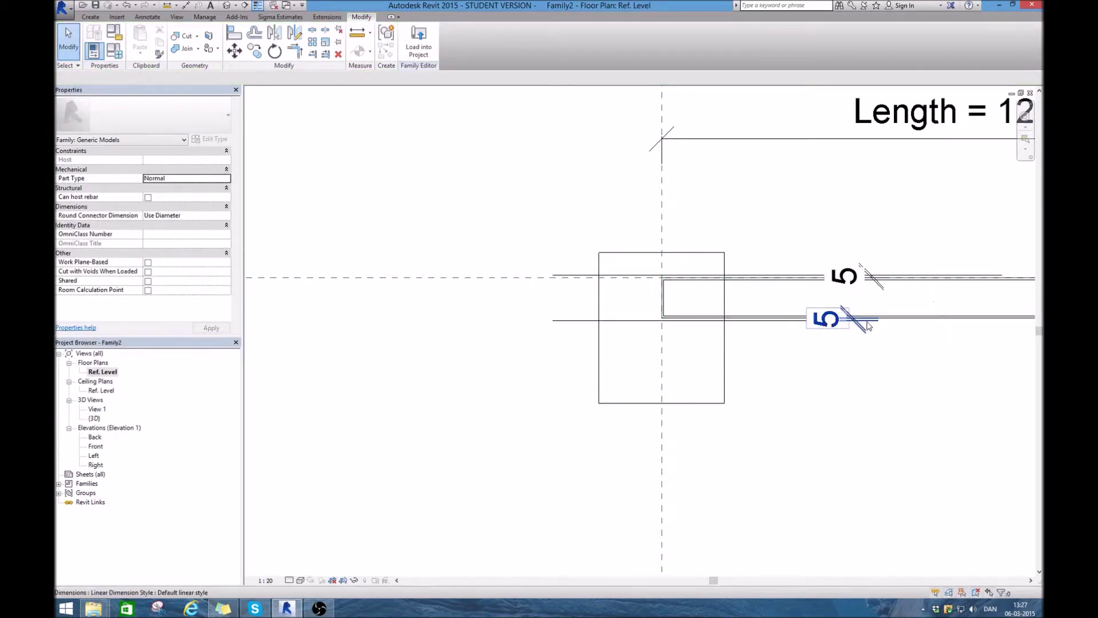
Step: Delete the two 5 mm dimensions between the tube and the model lines
left_click(855, 320)
key("Delete")
left_click(874, 280)
key("Delete")
scroll(851, 387, "up", 2)
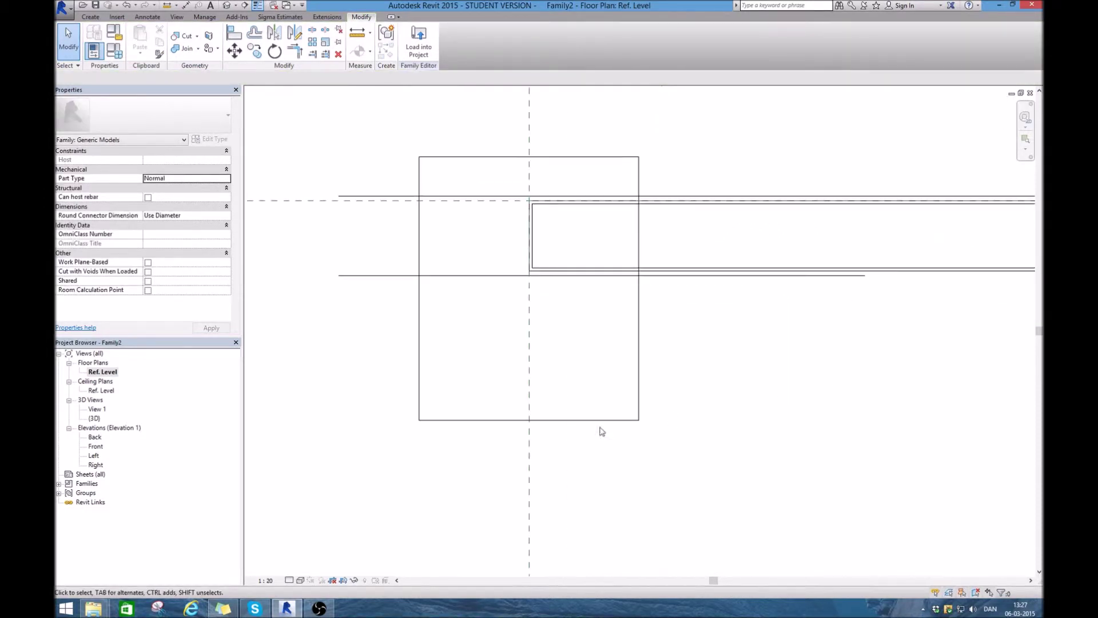
left_click(562, 420)
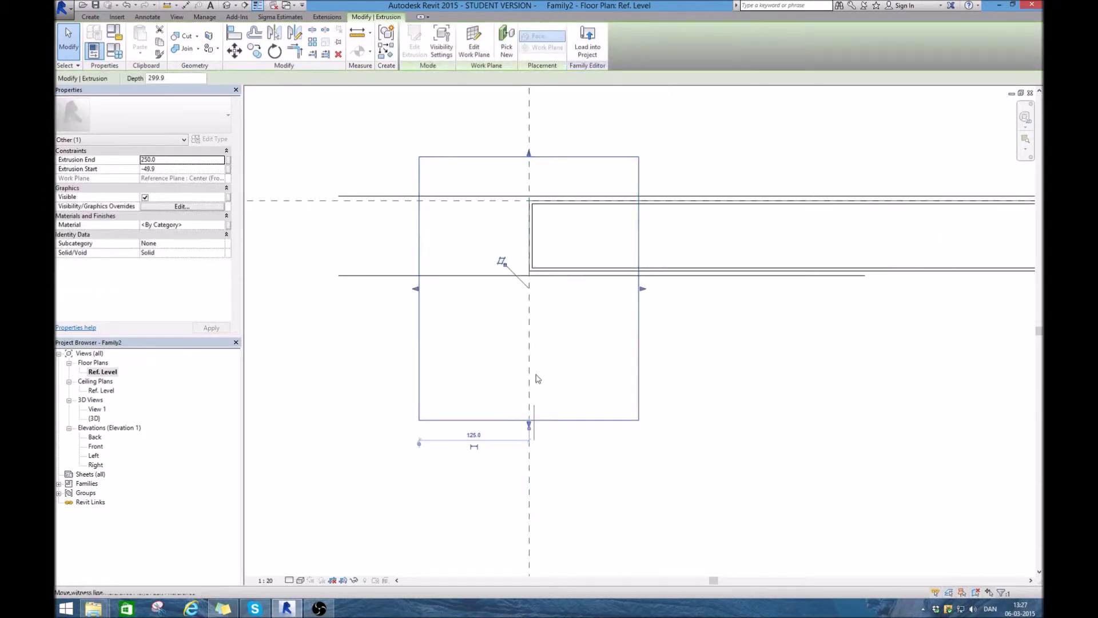
left_click_drag(554, 298, 552, 388)
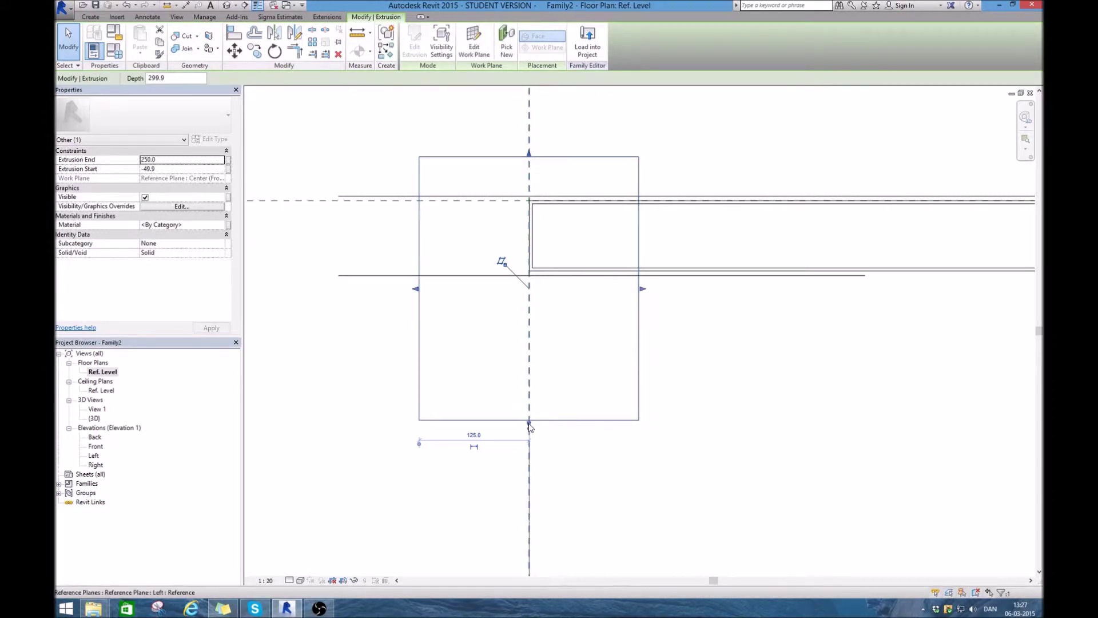
left_click(558, 440)
Step: Align the plate's lower and upper edges with the two horizontal model lines
left_click(231, 36)
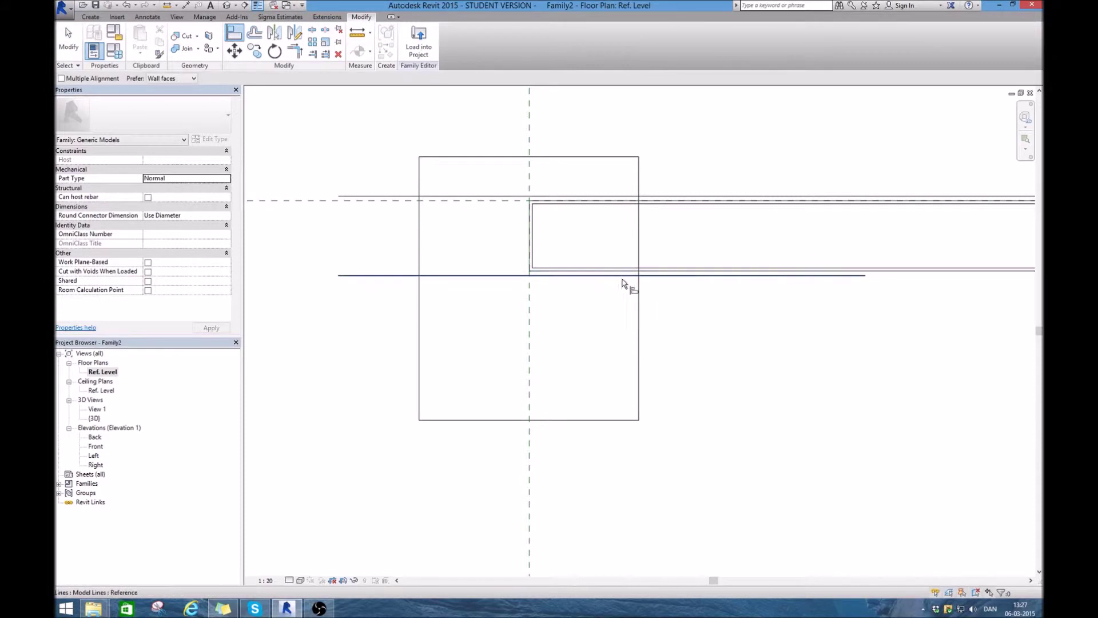
left_click(698, 280)
left_click(603, 420)
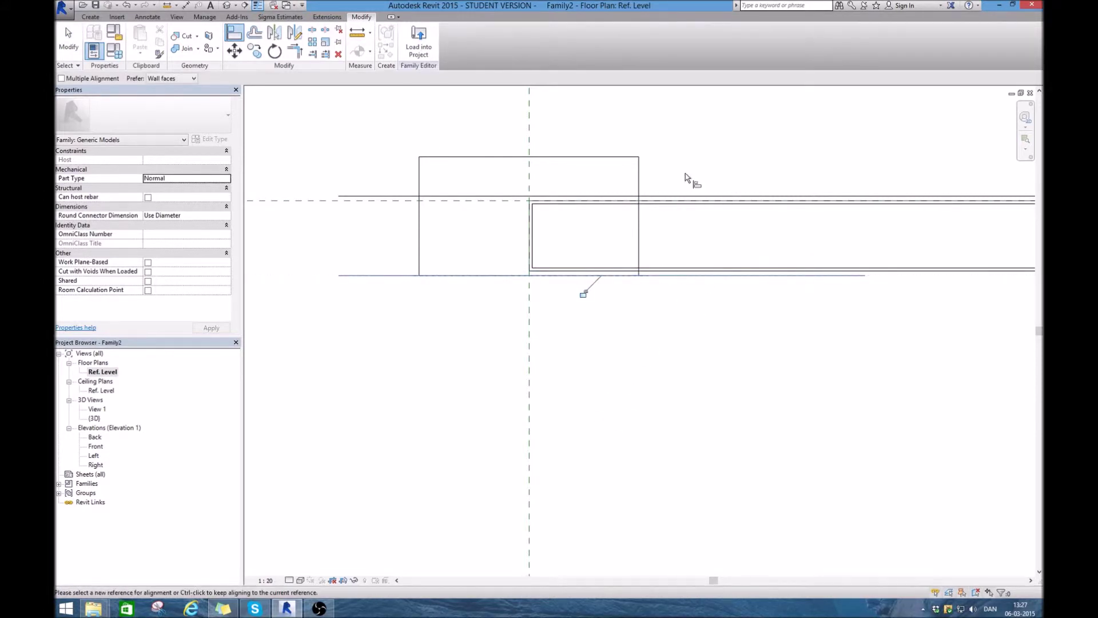
left_click(657, 196)
left_click(600, 165)
key("Escape")
key("Escape")
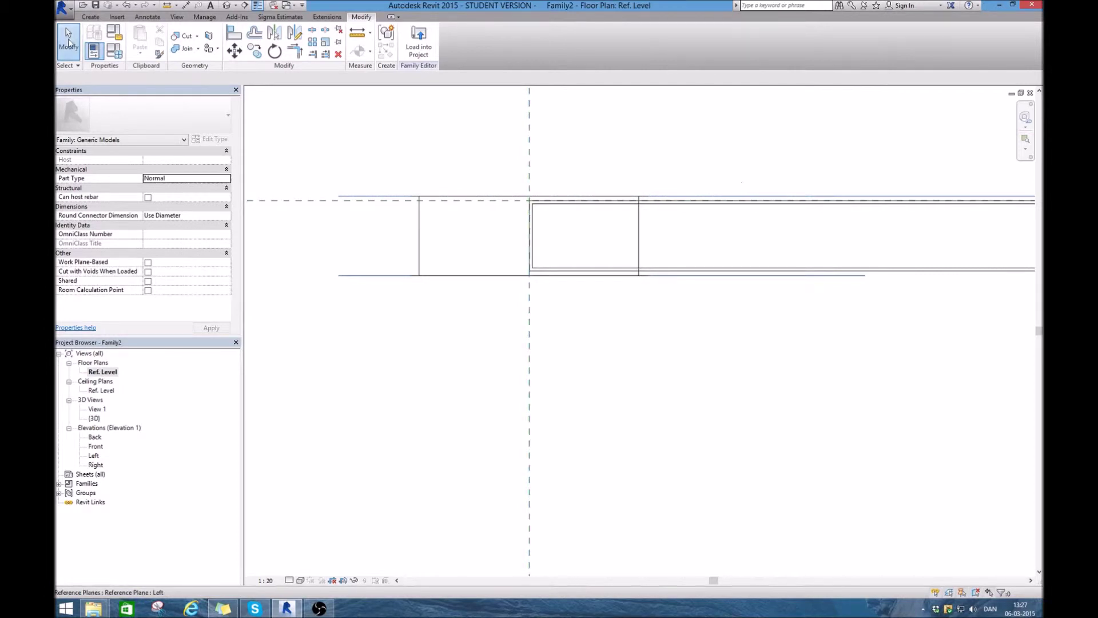
Step: Delete the two horizontal model lines used for aligning the plate
left_click(673, 197)
key("Delete")
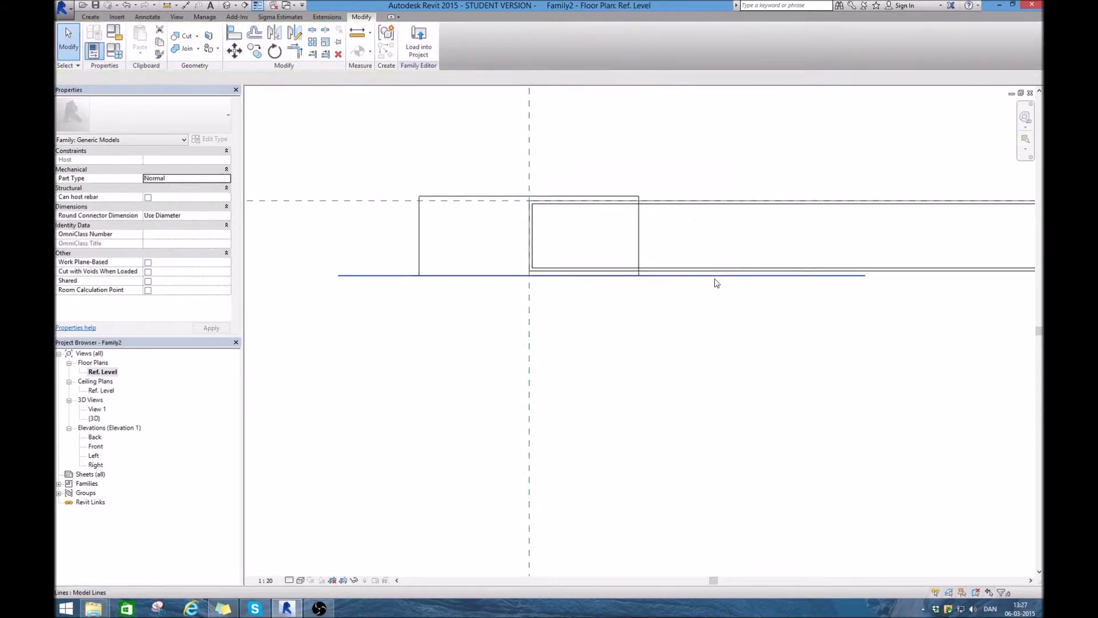
left_click(710, 276)
key("Delete")
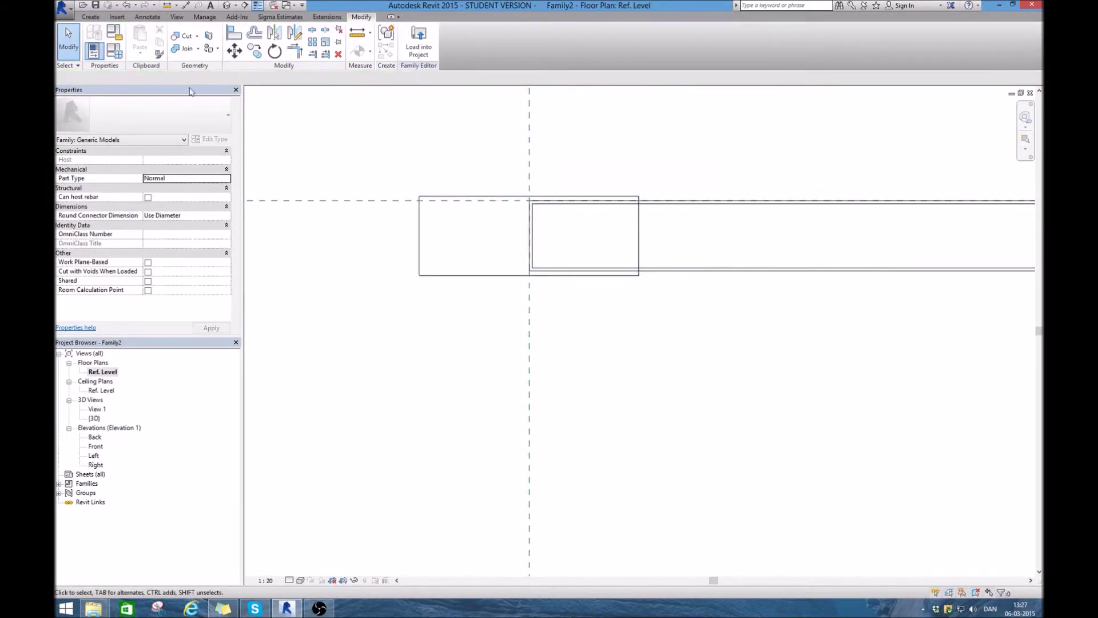
Step: In the 3D view, join the end plate's geometry with the hollow tube
left_click(226, 5)
scroll(355, 186, "up", 5)
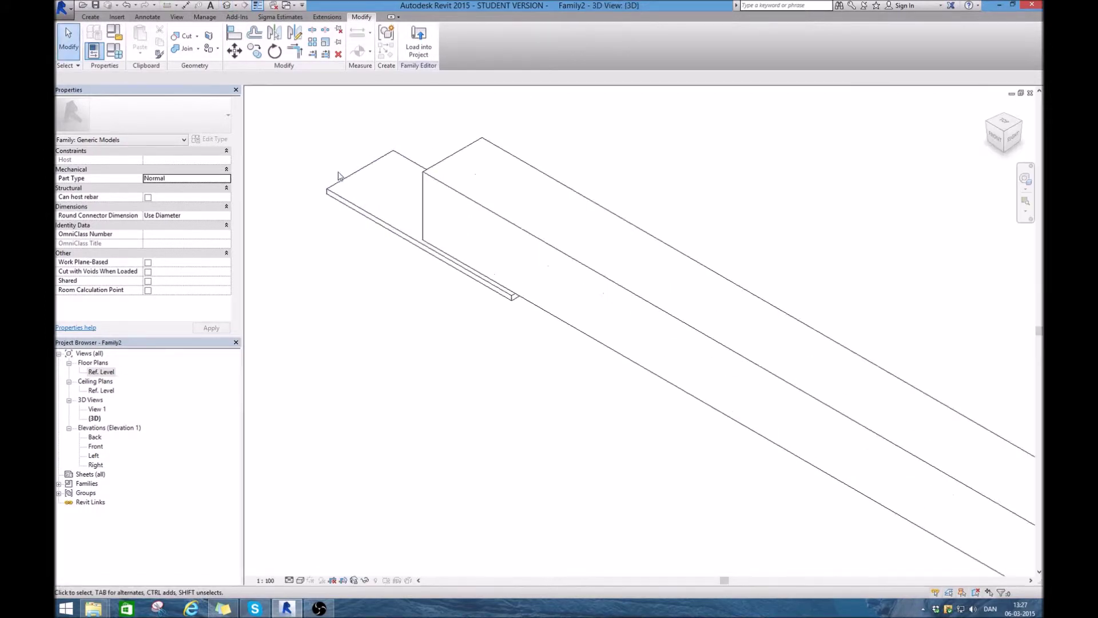
left_click(181, 49)
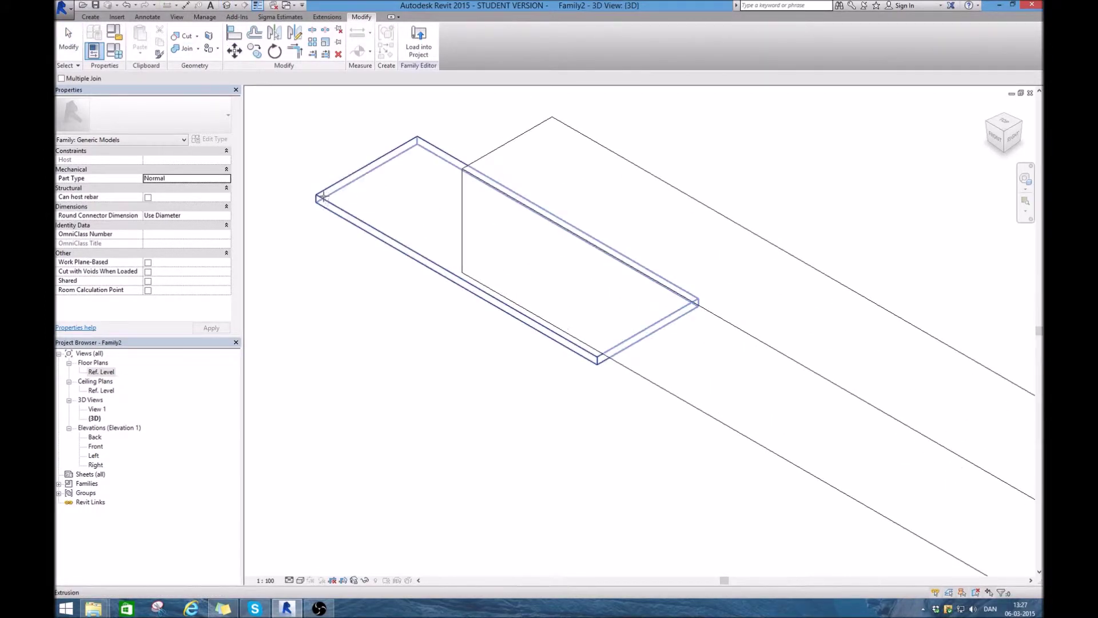
left_click(325, 196)
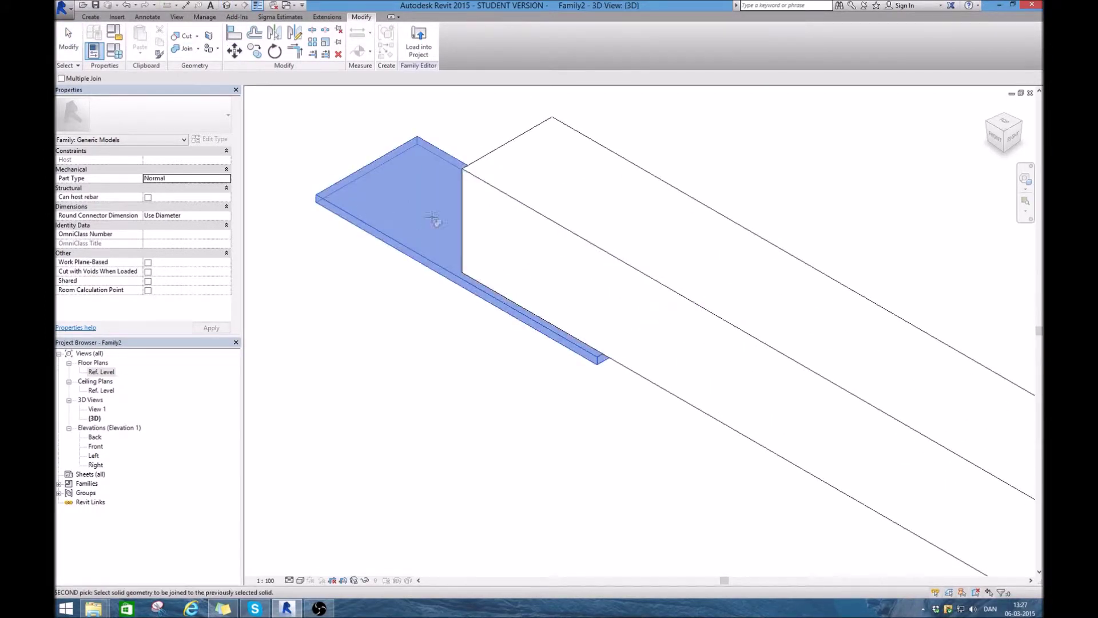
left_click(485, 176)
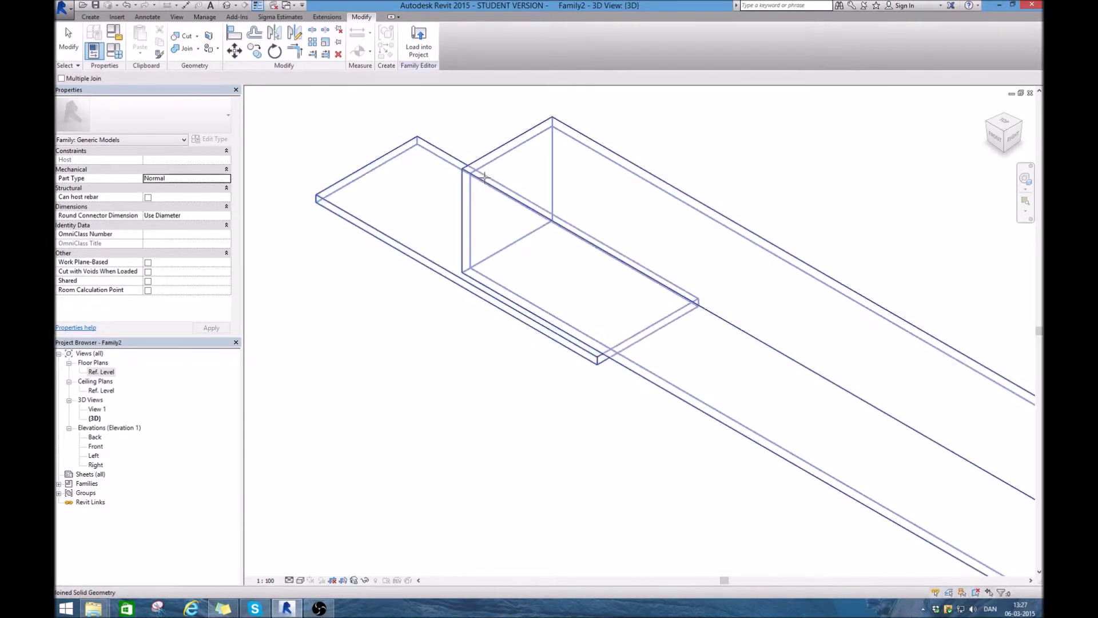
key("Escape")
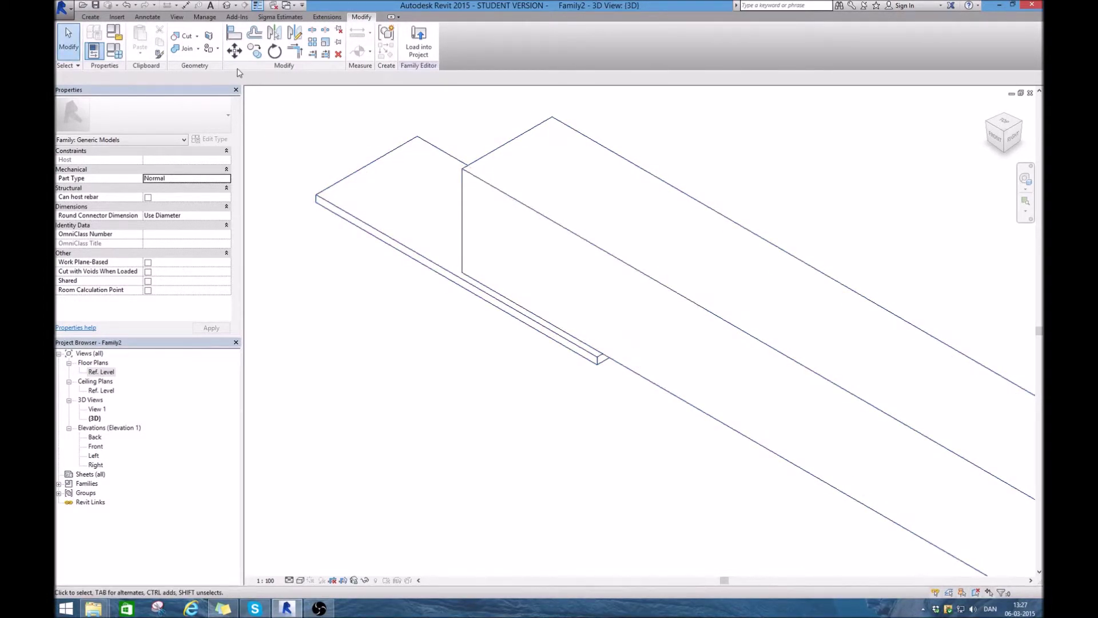
left_click(187, 49)
left_click(330, 200)
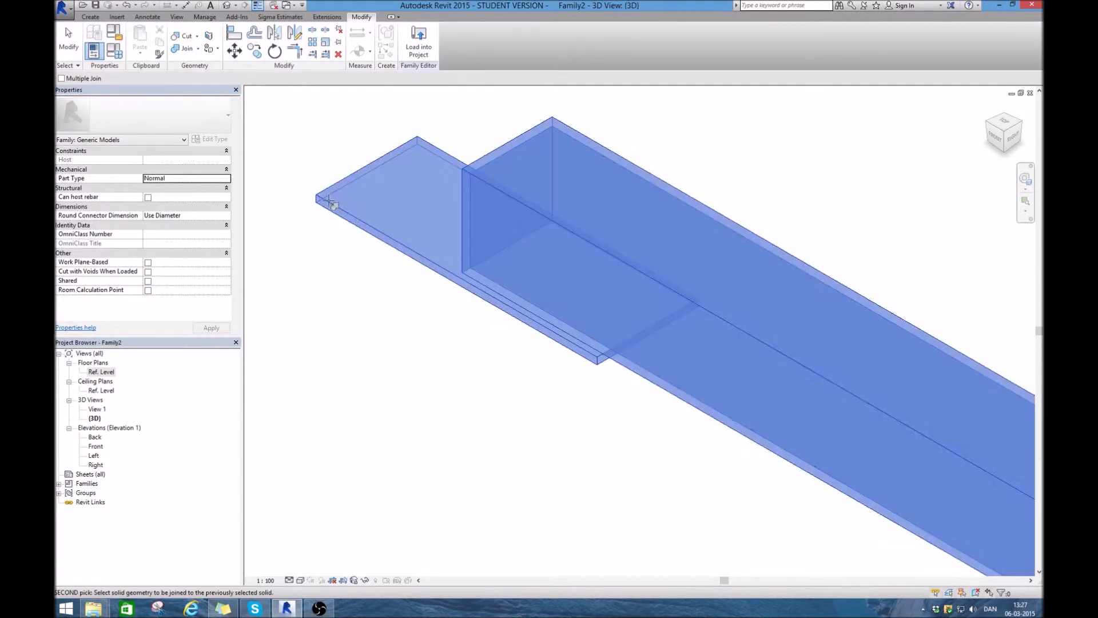
left_click(75, 47)
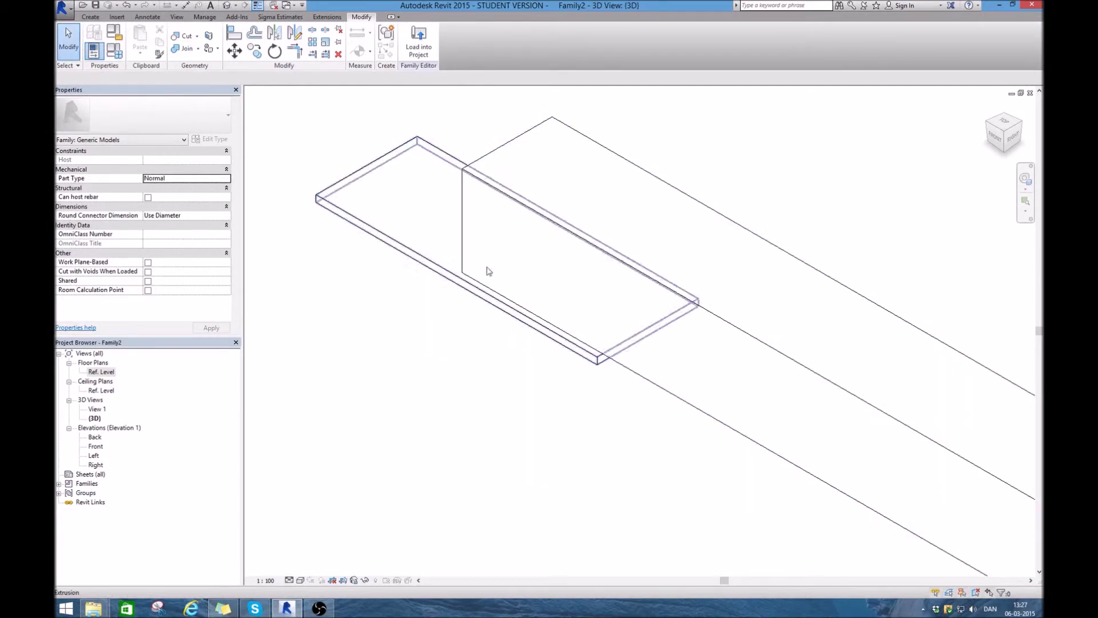
Step: In the Front elevation, copy the end plate from the tube's left end to the corner point at its right end
double_click(95, 446)
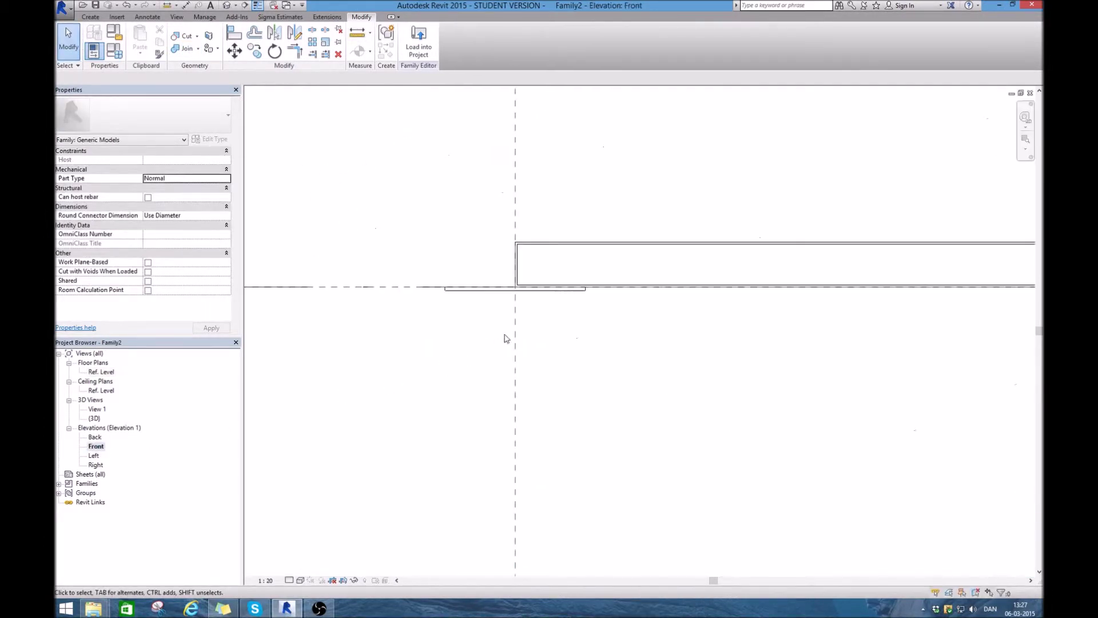
scroll(461, 299, "up", 4)
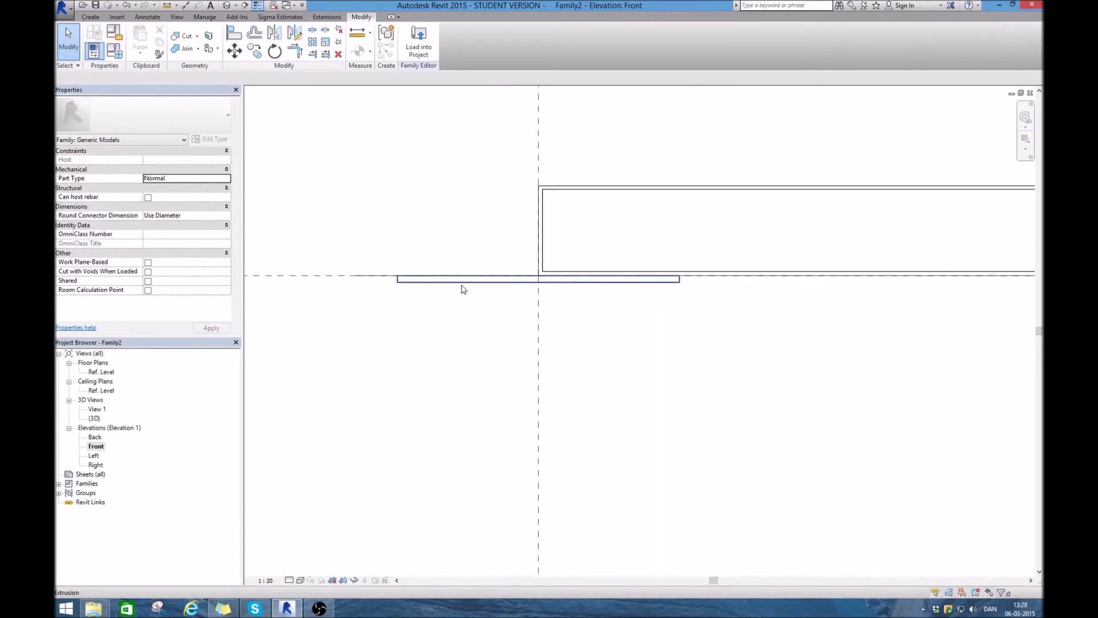
left_click(463, 283)
left_click(255, 51)
left_click(539, 278)
scroll(549, 301, "down", 3)
scroll(1008, 313, "up", 3)
scroll(572, 294, "up", 3)
scroll(577, 274, "down", 2)
scroll(354, 265, "up", 5)
scroll(477, 247, "up", 1)
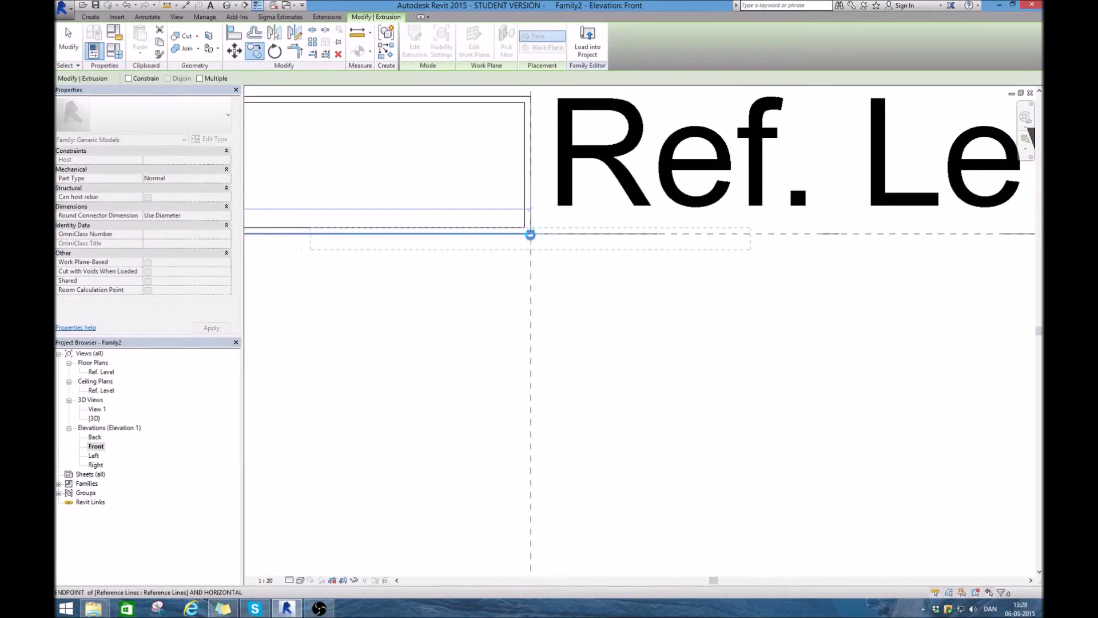
left_click(530, 234)
Step: Join the copied plate's geometry with the tube at its right end
scroll(641, 294, "down", 2)
left_click(182, 50)
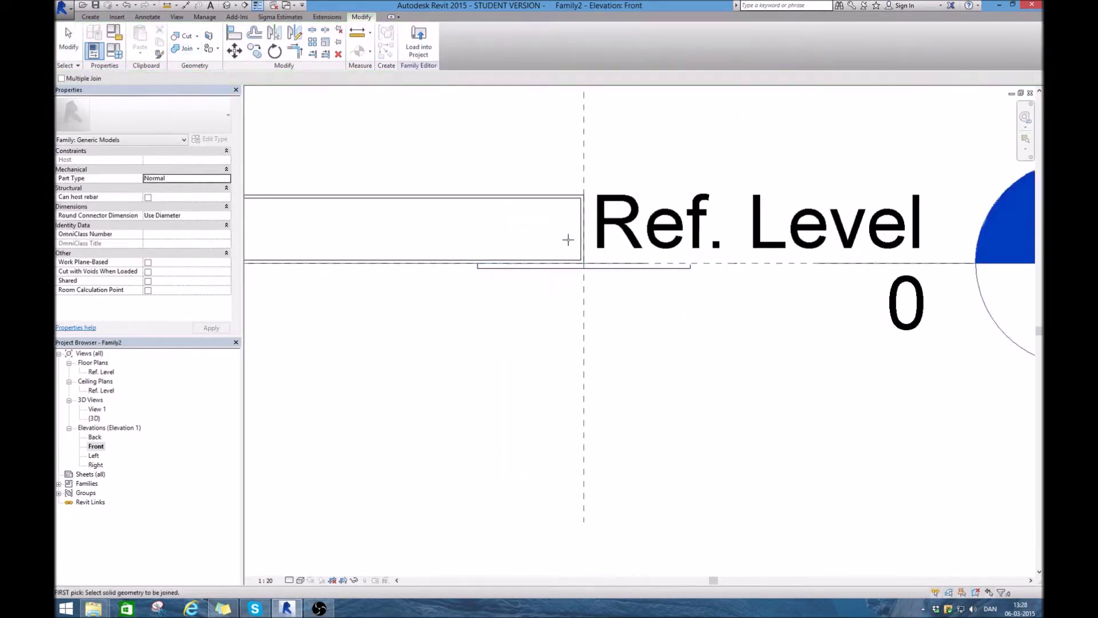
left_click(565, 205)
left_click(617, 267)
key("Escape")
scroll(613, 313, "down", 5)
scroll(506, 259, "up", 4)
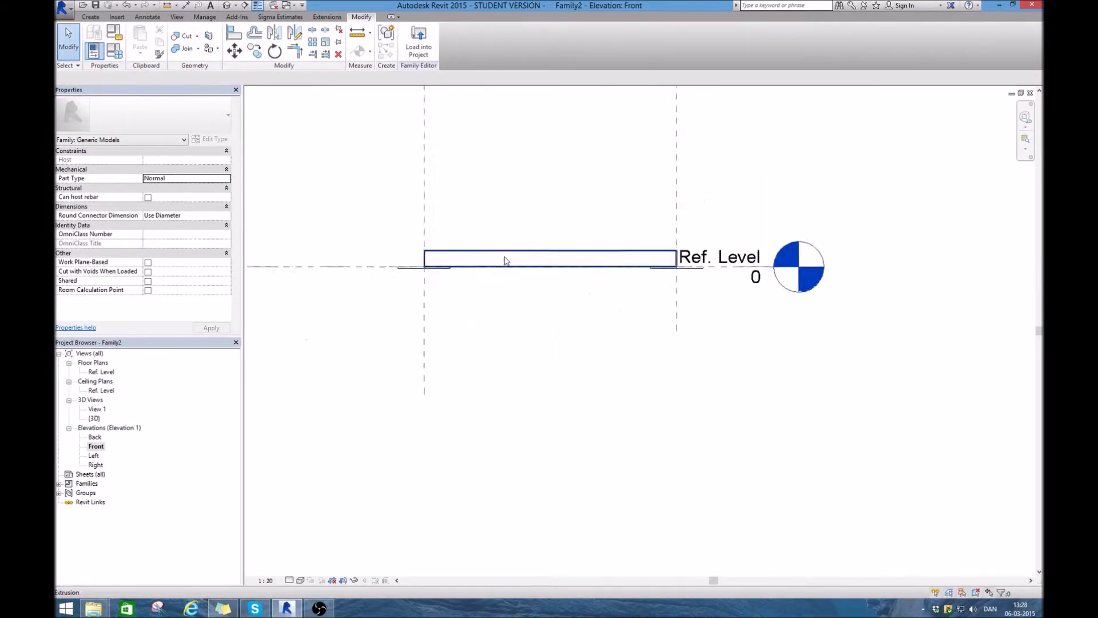
left_click(510, 265)
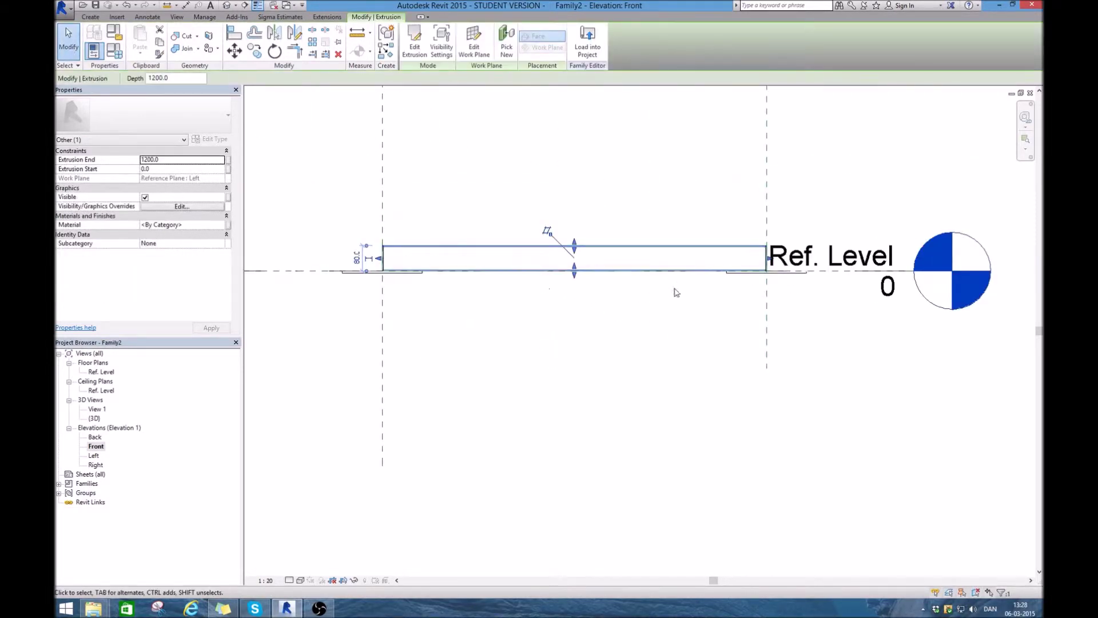
left_click(736, 273, "ctrl")
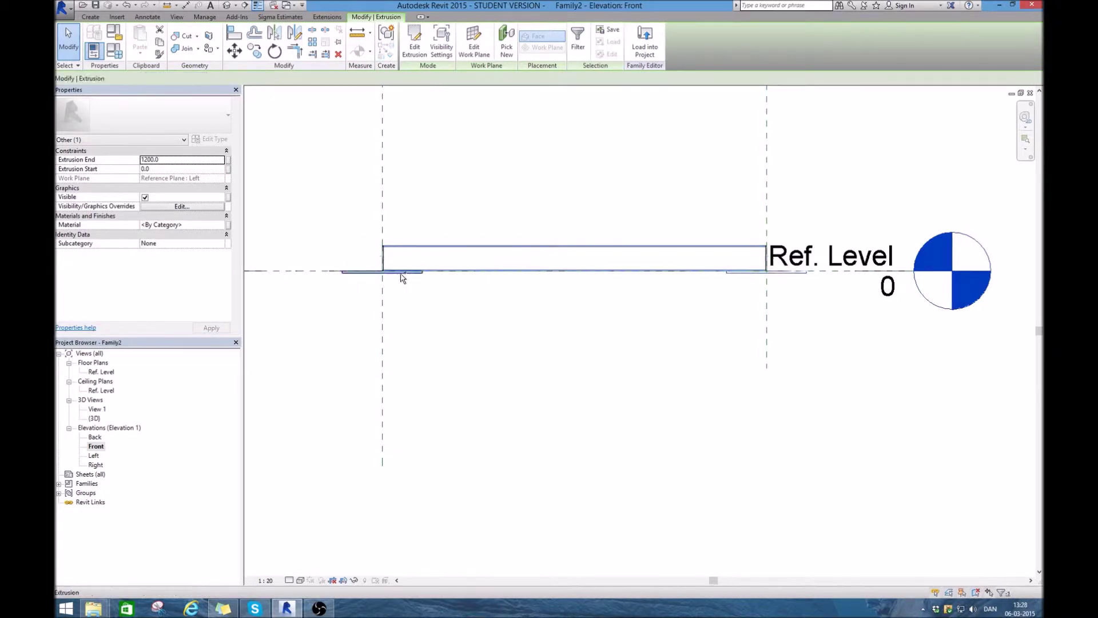
left_click(368, 274, "ctrl")
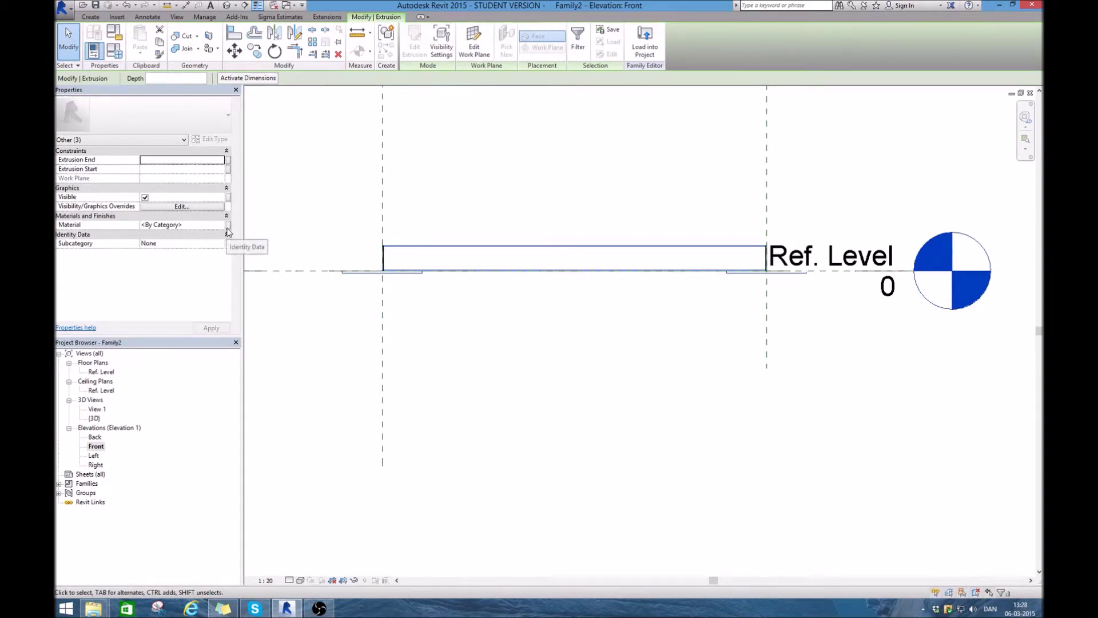
left_click(647, 173)
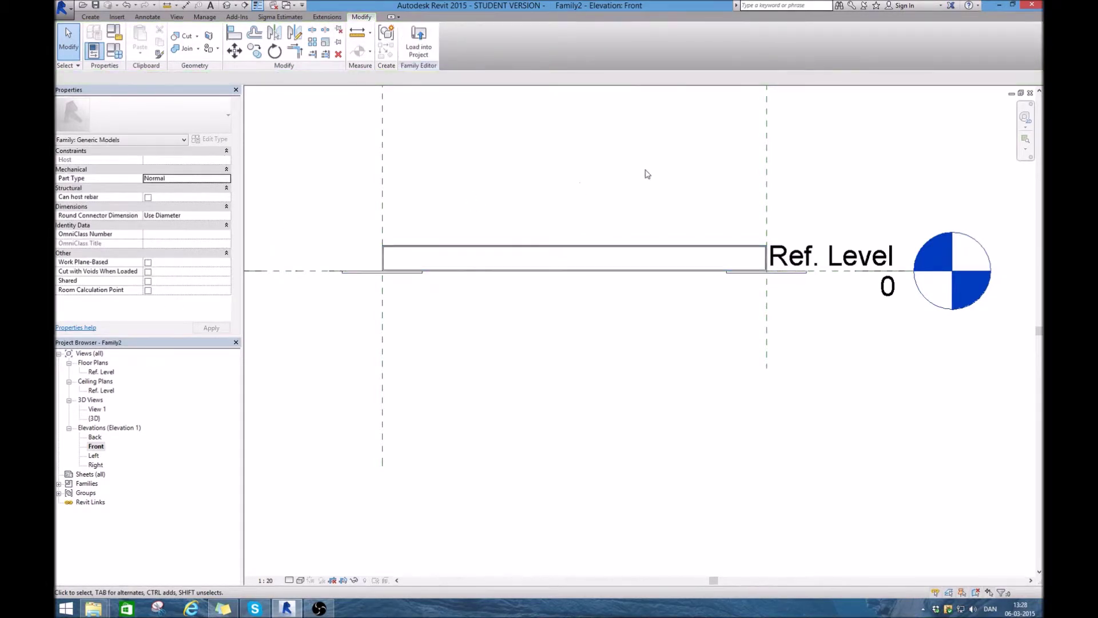
Step: Try to associate the tube's material with a new type-based family parameter named materiale
left_click(549, 252)
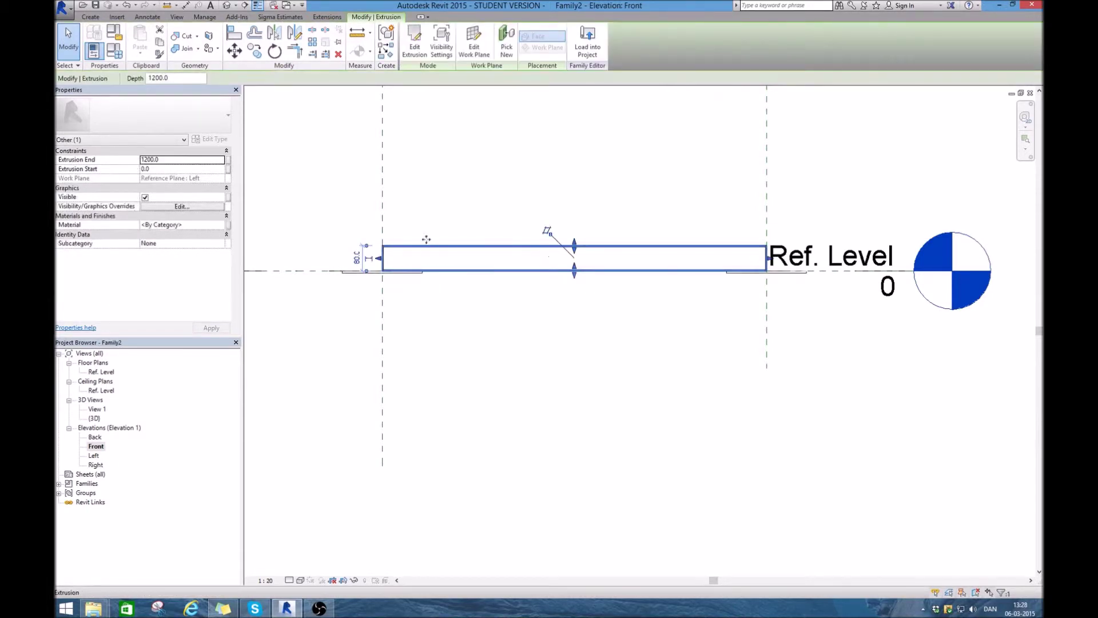
left_click(228, 225)
left_click(502, 365)
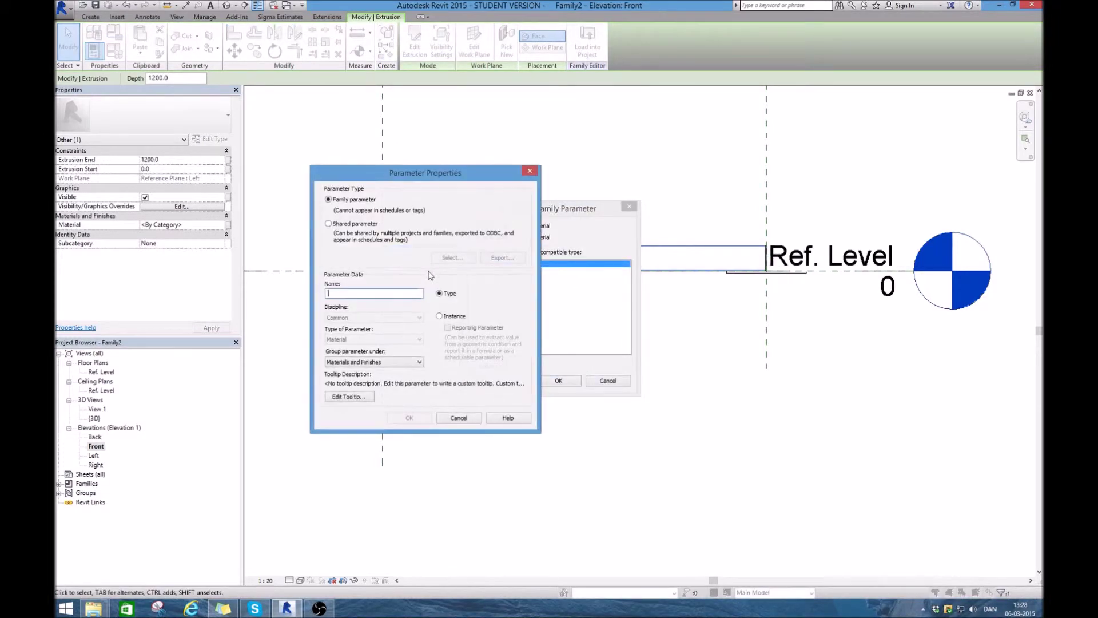
type("materiale")
key("Return")
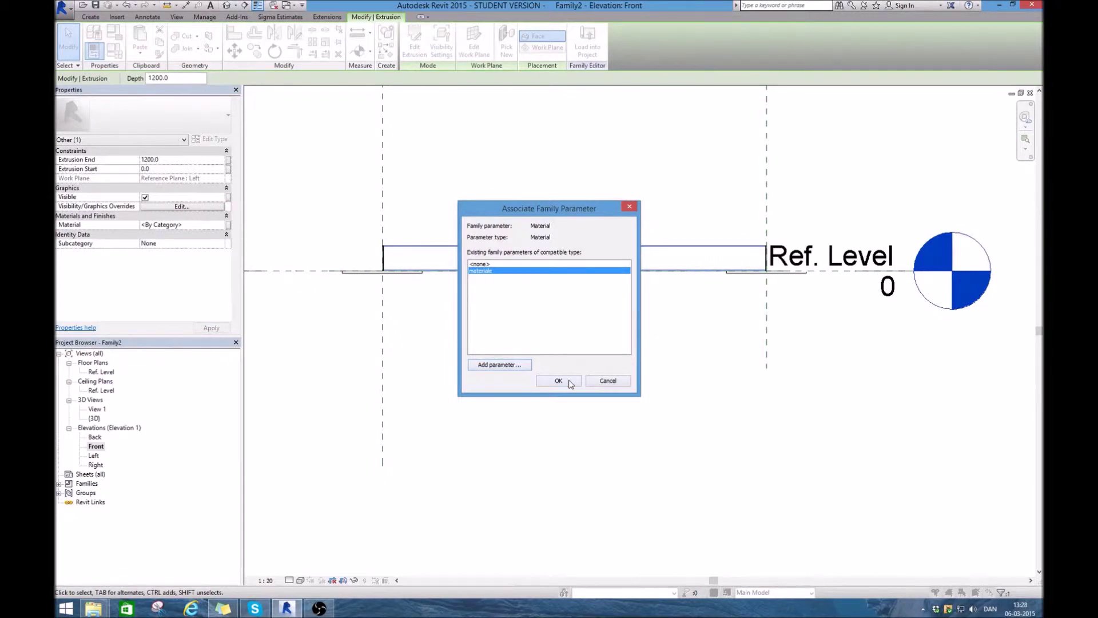
left_click(605, 380)
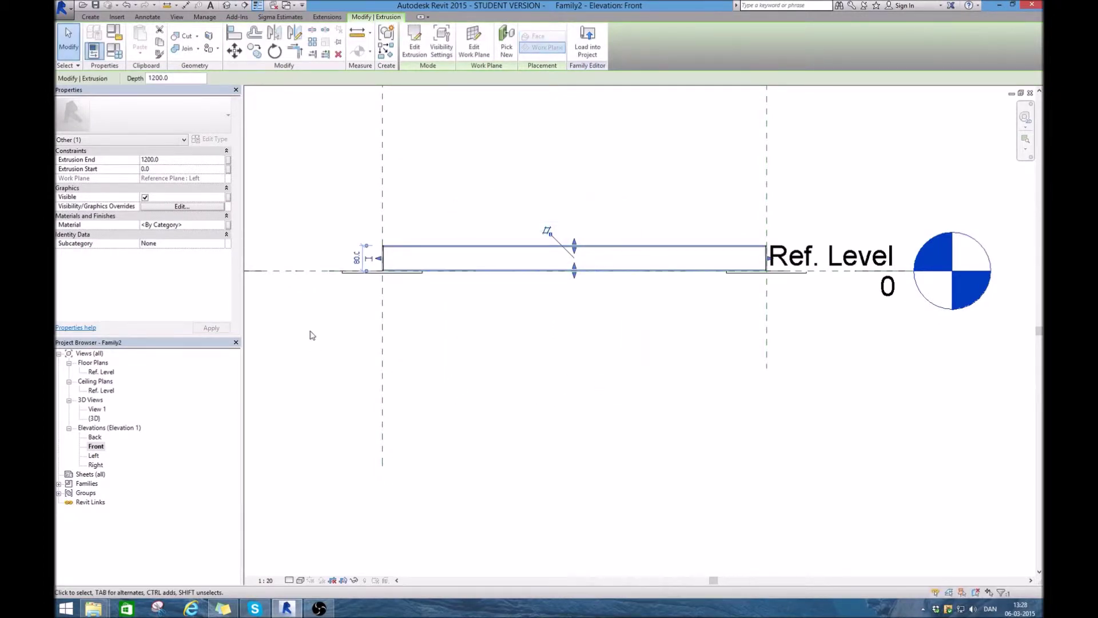
Step: Associate the hollow tube's material with a new instance-based family parameter named materiale
left_click(228, 225)
left_click(495, 364)
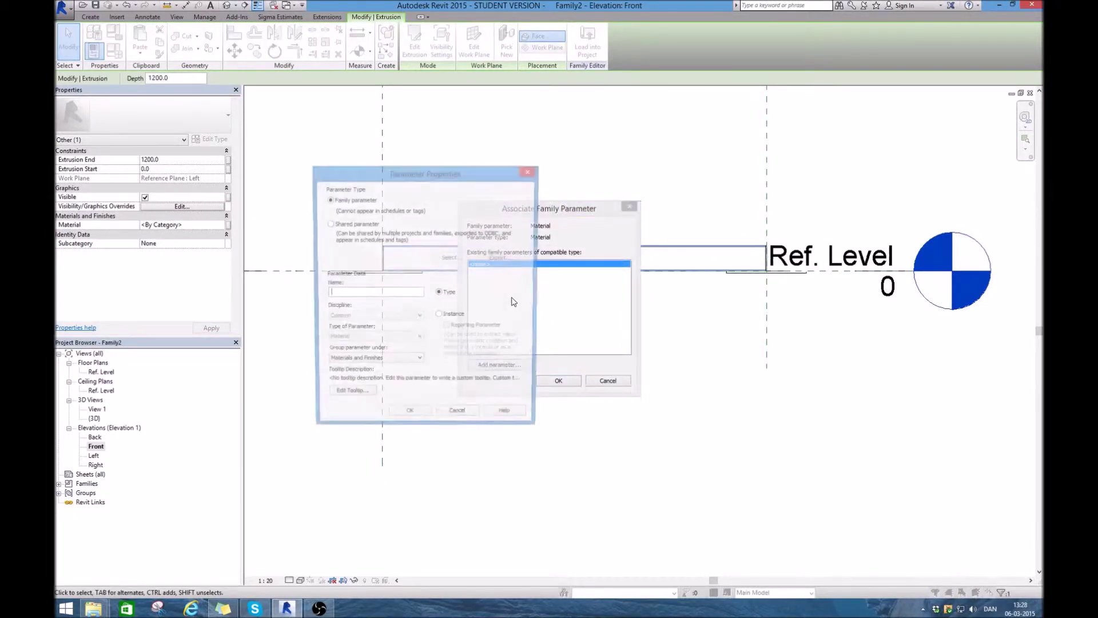
type("materiale")
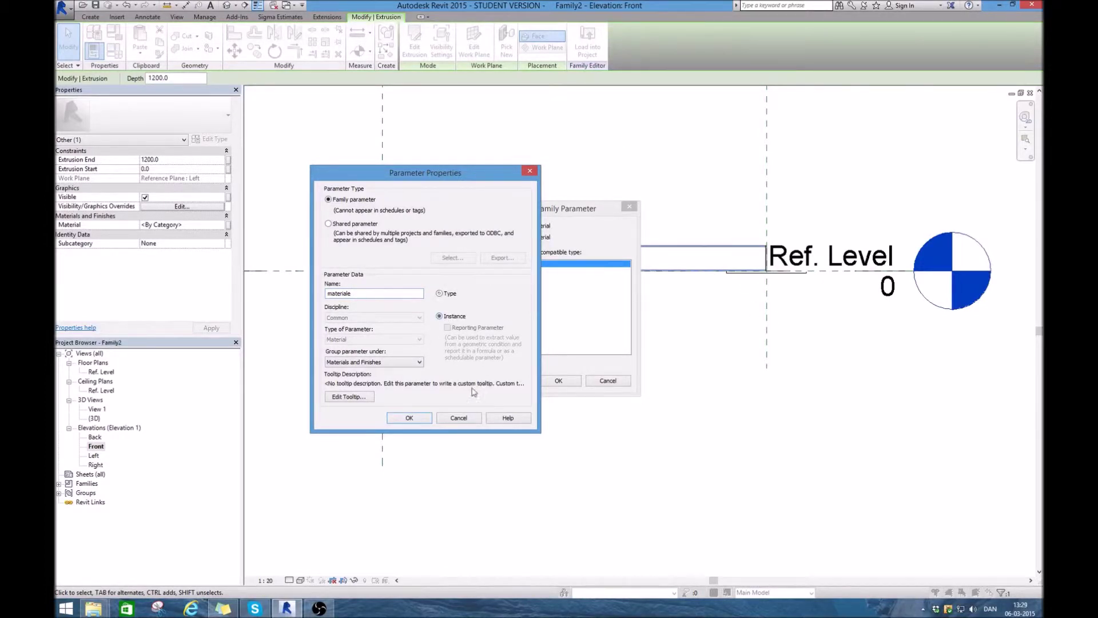
left_click(409, 418)
left_click(558, 380)
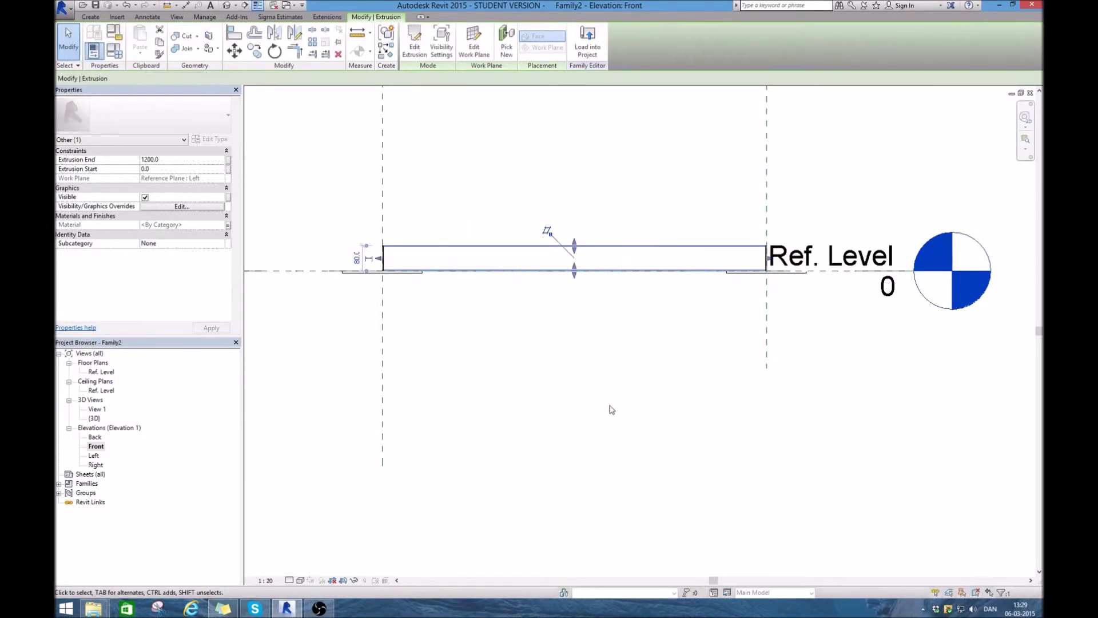
left_click(466, 392)
Step: Load the brace family into the steel frame project and open the 3D view 3D stålspær workview_FHJ
scroll(466, 392, "down", 2)
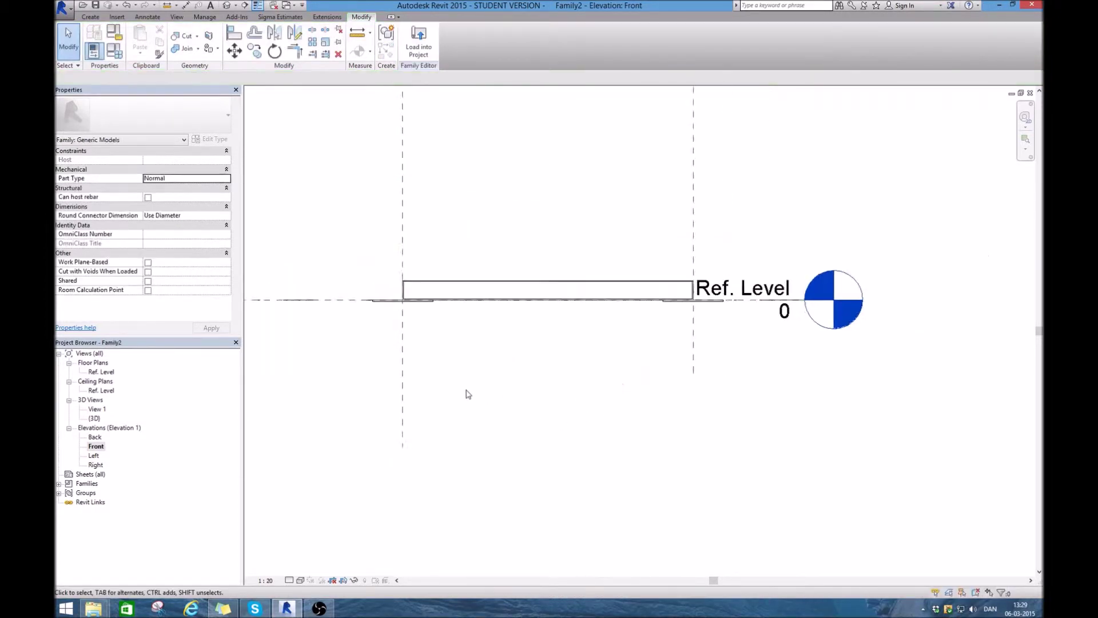
left_click(416, 47)
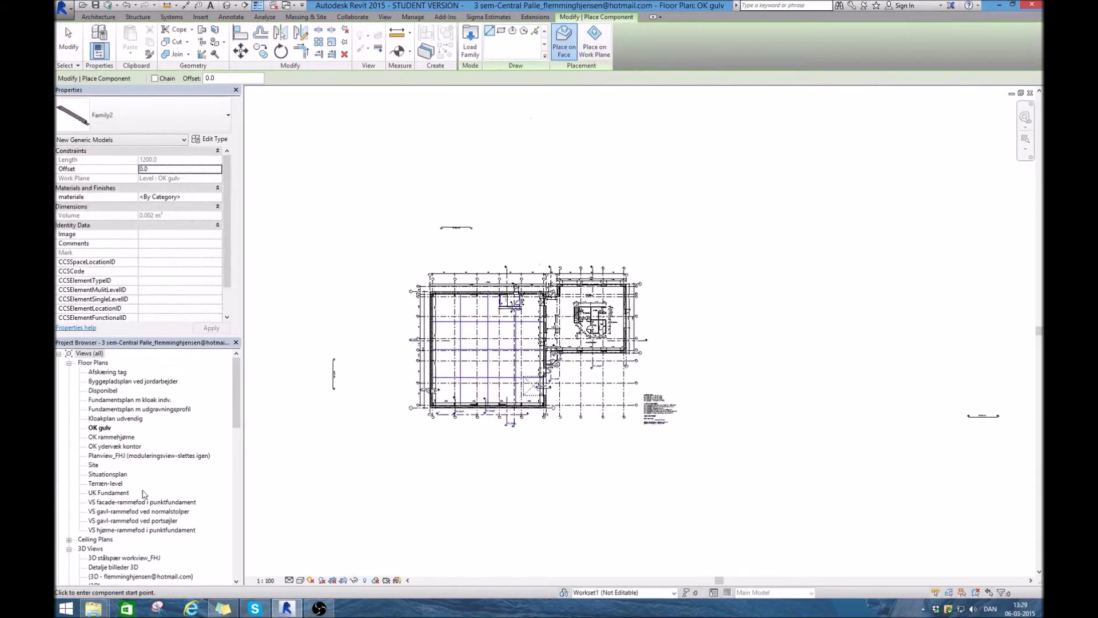
key("Escape")
scroll(230, 411, "down", 4)
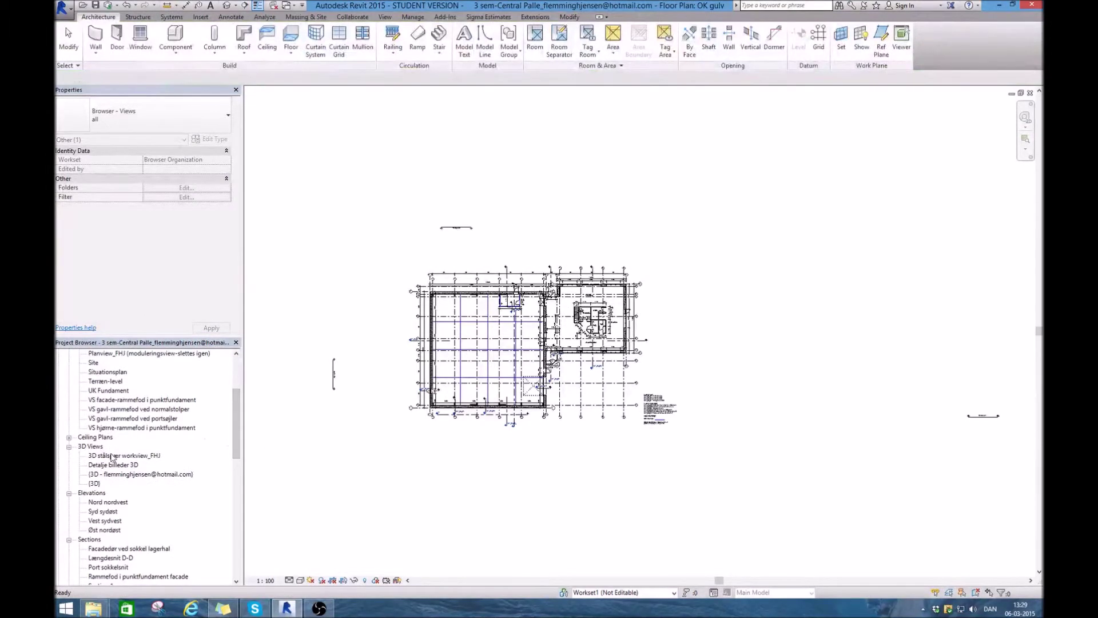
double_click(112, 455)
scroll(500, 351, "down", 3)
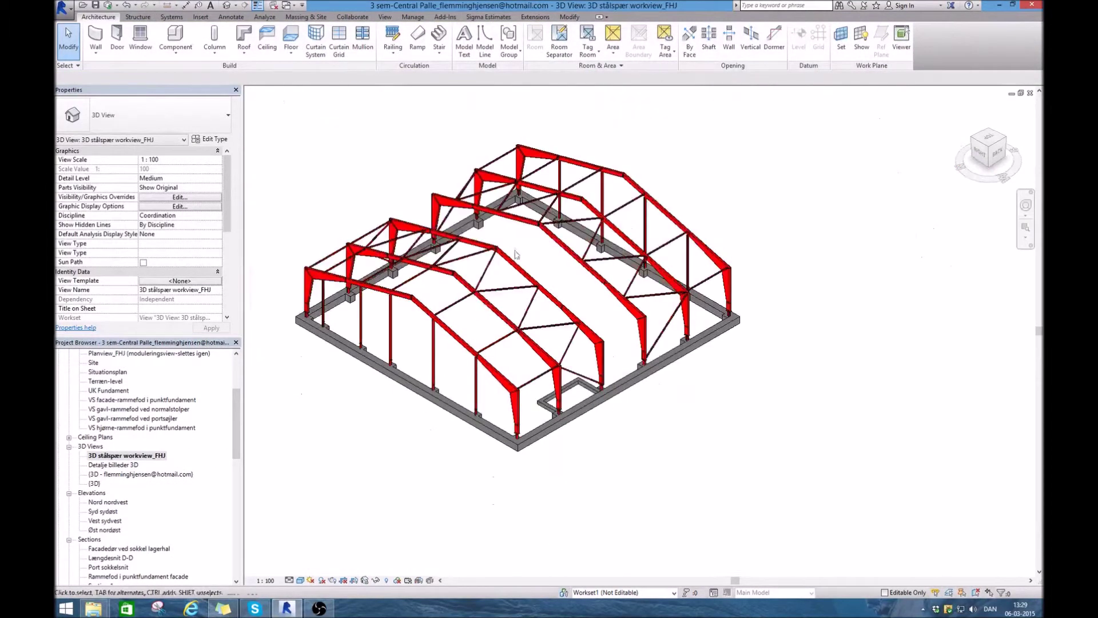
scroll(531, 244, "up", 4)
scroll(504, 284, "up", 2)
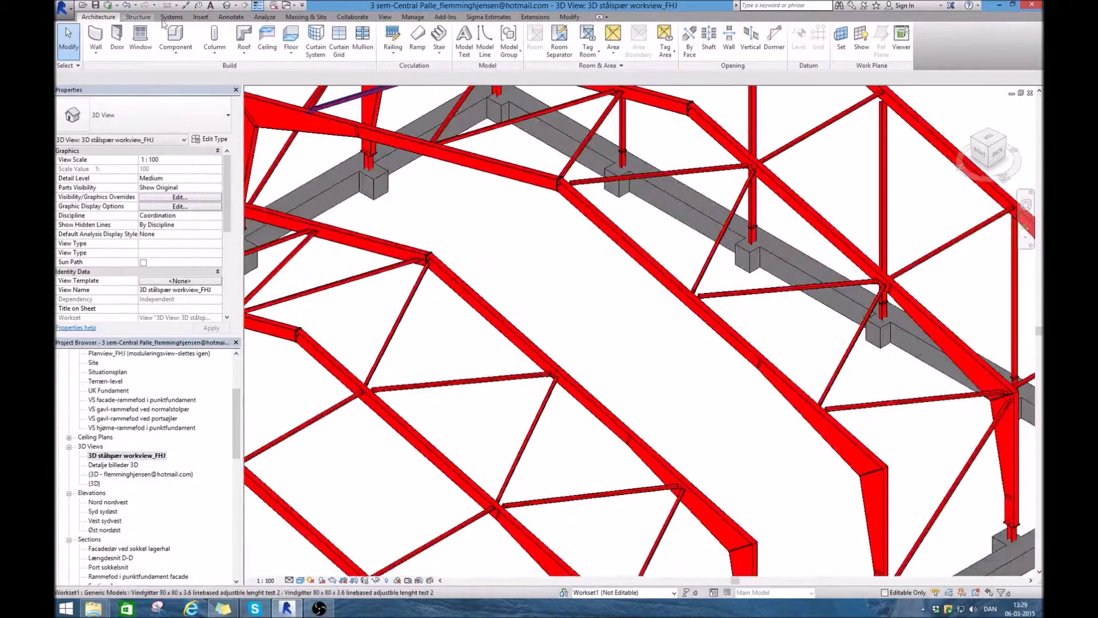
left_click(176, 39)
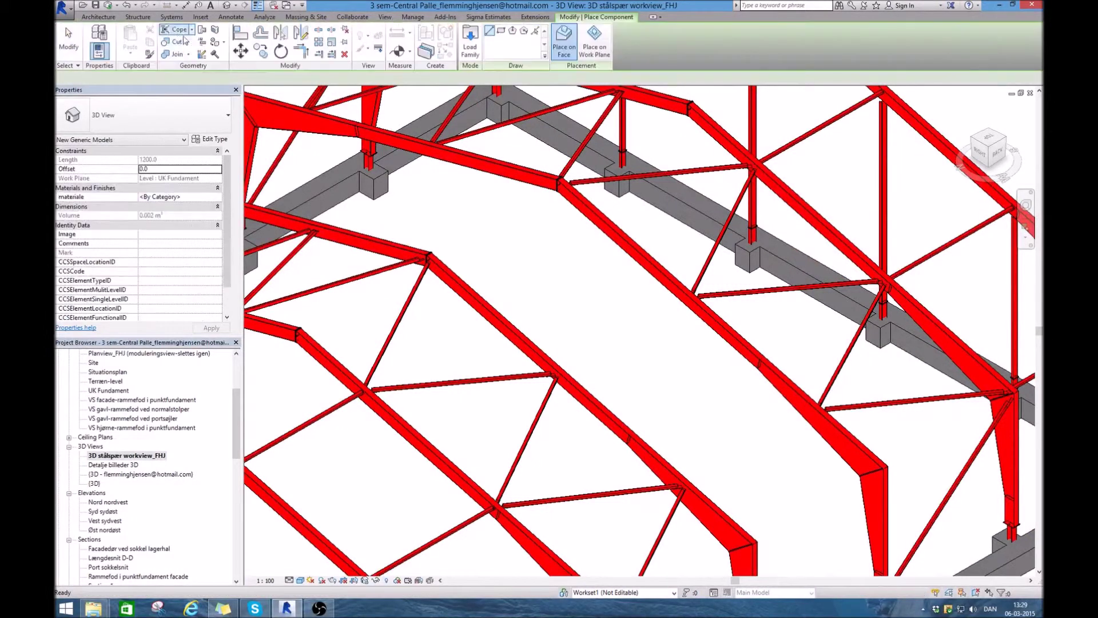
left_click_drag(235, 423, 239, 550)
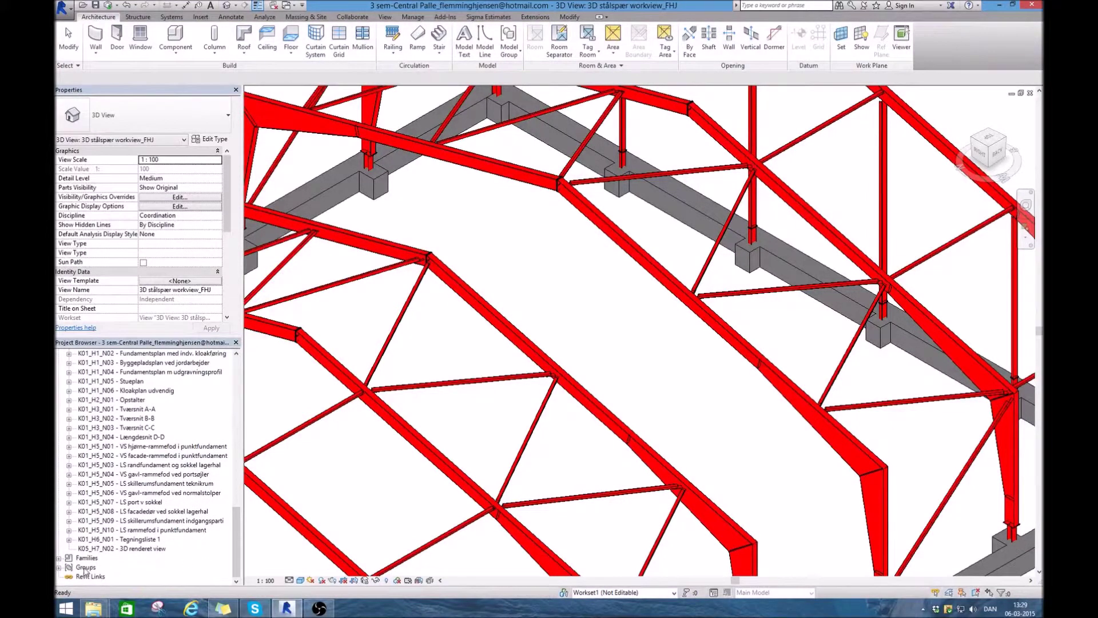
left_click_drag(233, 548, 232, 468)
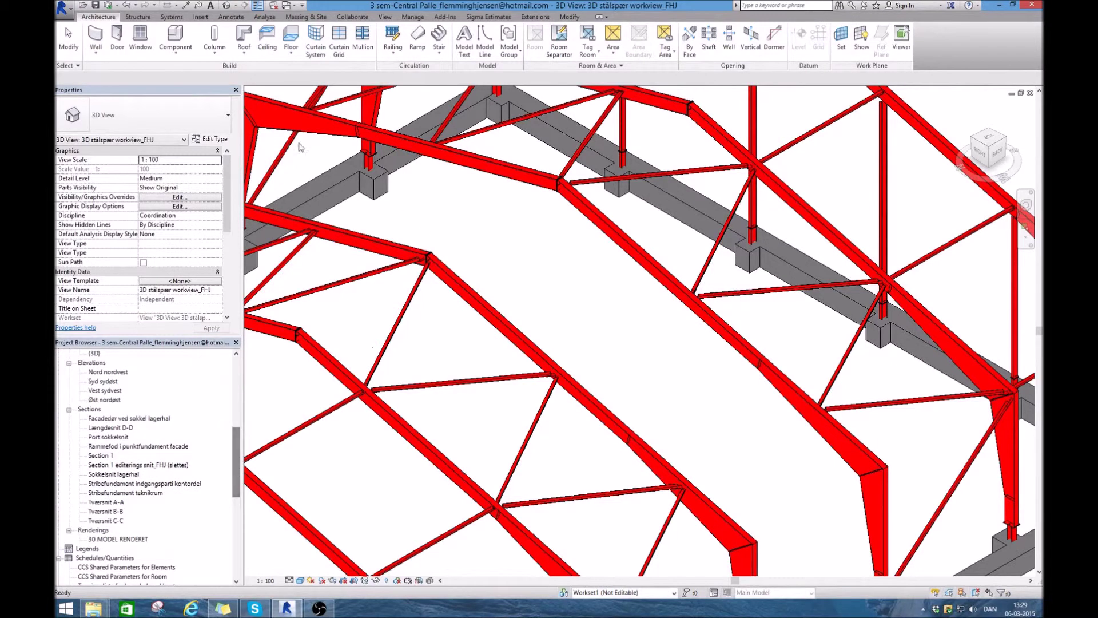
left_click(175, 38)
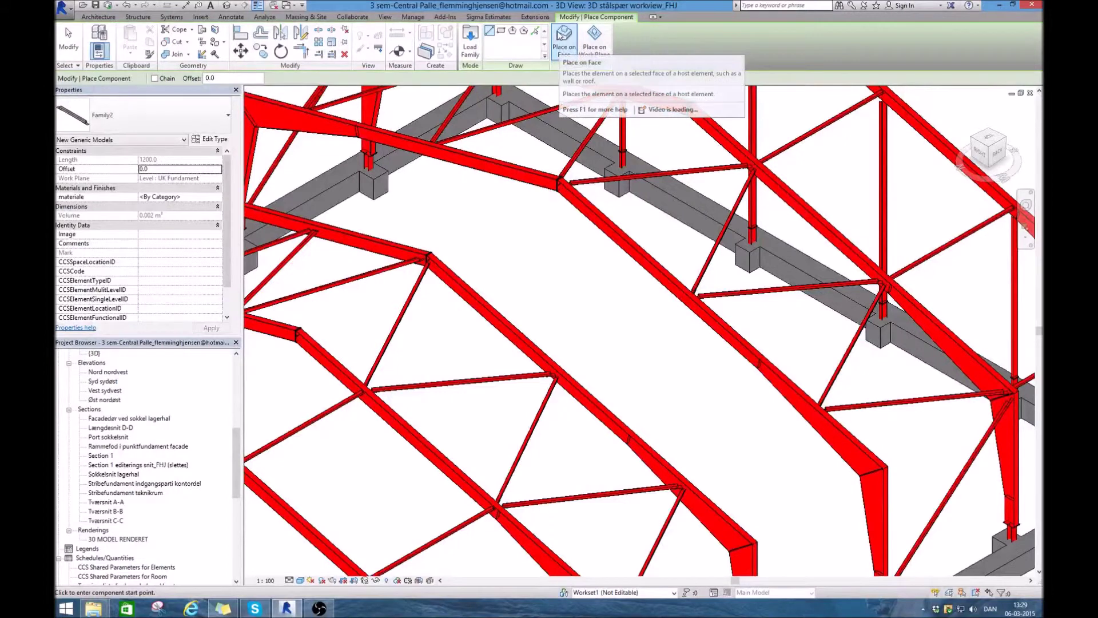
left_click(68, 40)
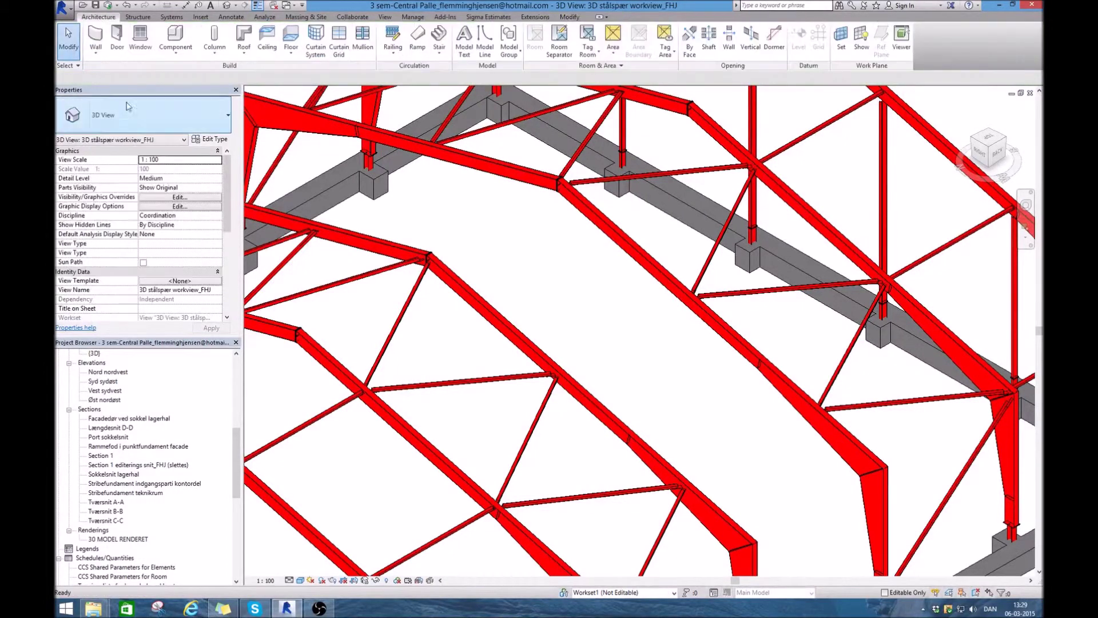
Step: Place a Family2 brace on the face of one roof frame across to the neighbouring frame, about 5400 mm long
left_click(175, 35)
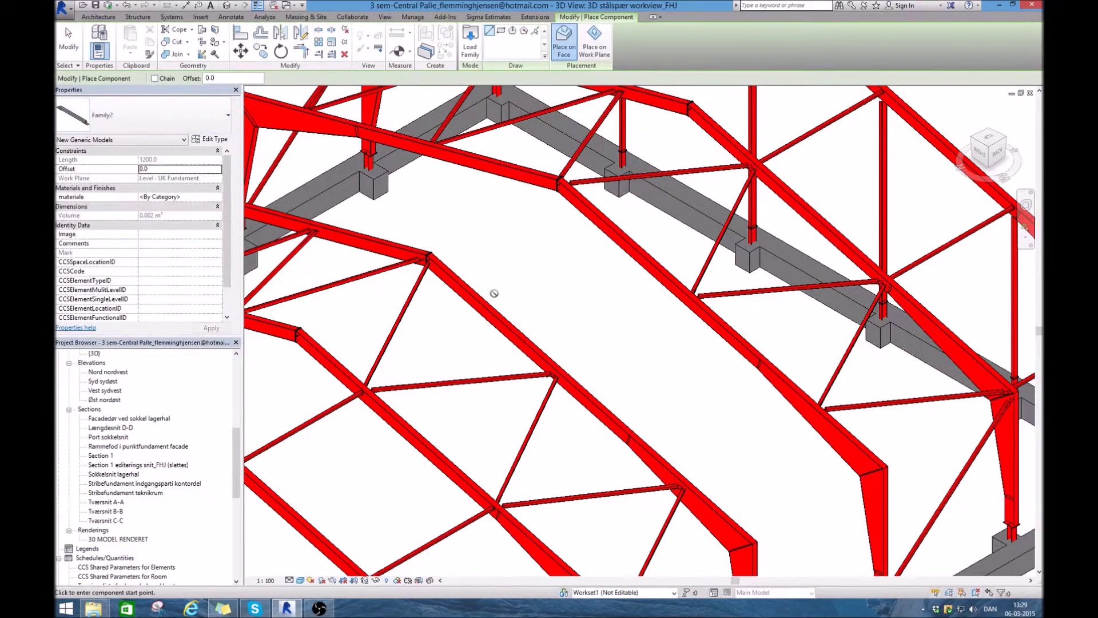
left_click(456, 281)
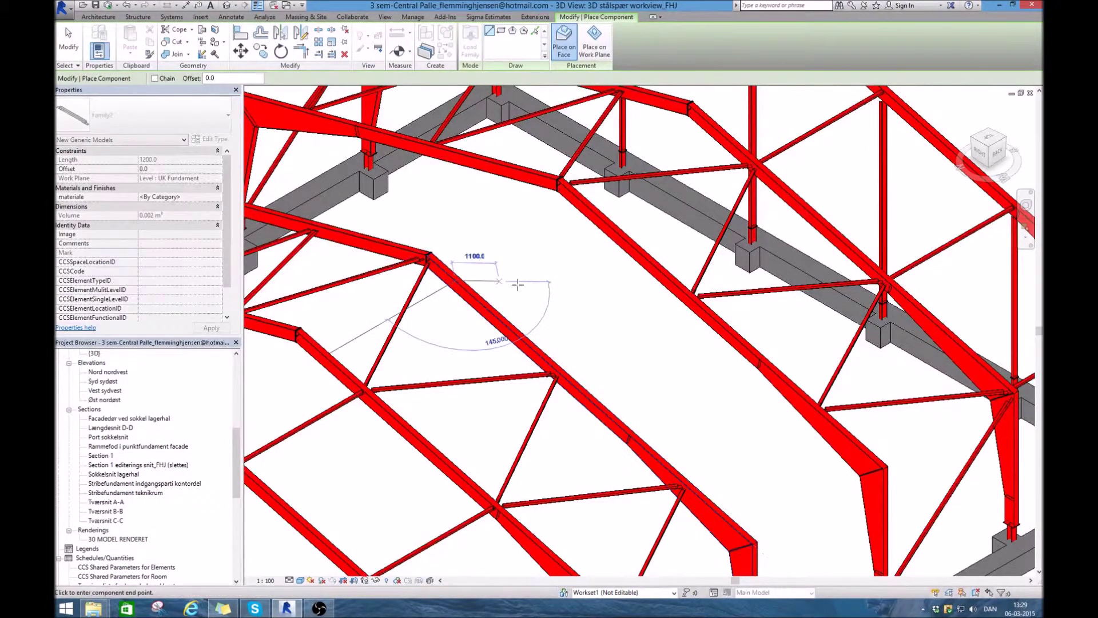
left_click(662, 252)
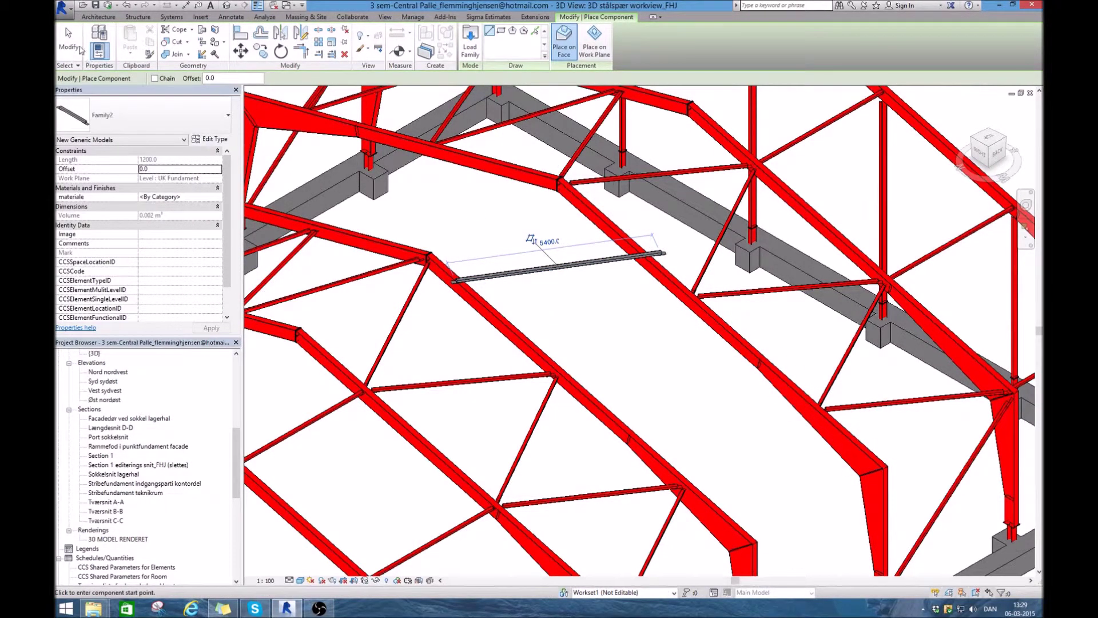
key("Escape")
Step: Examine the placed brace's closed end and end plate where it rests on the frame, from above and from a low angle
scroll(539, 269, "up", 2)
scroll(692, 277, "up", 5)
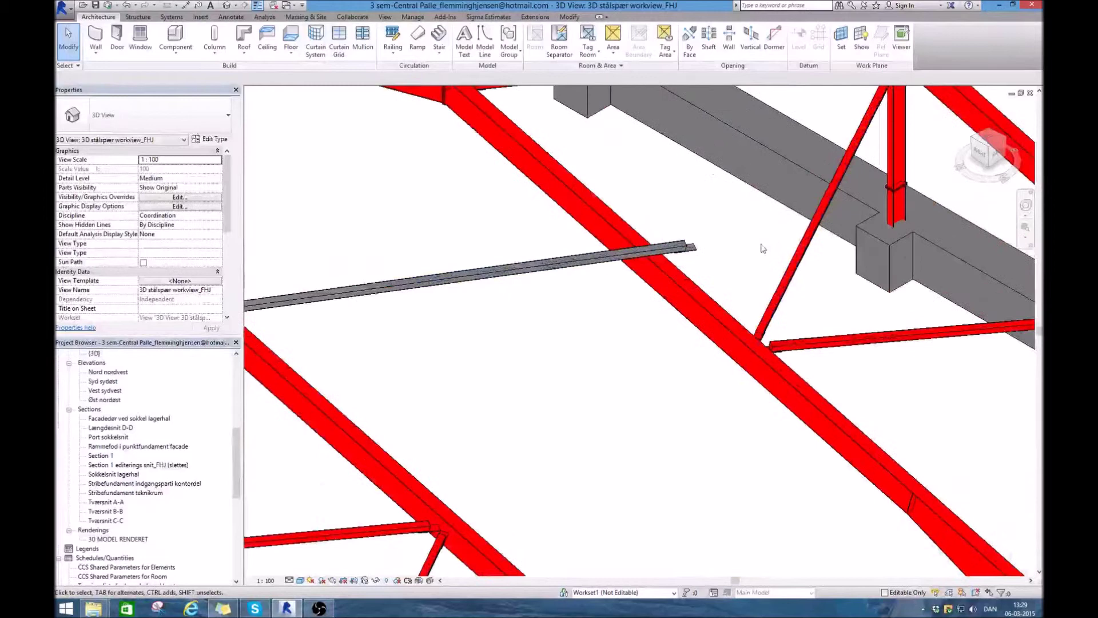
scroll(616, 276, "up", 1)
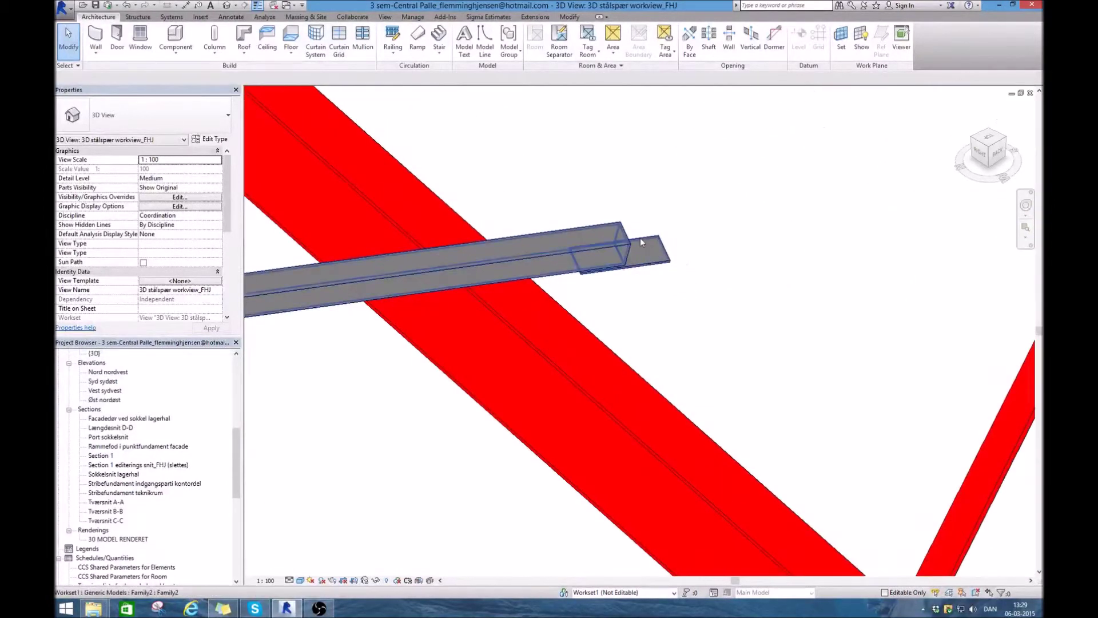
left_click(536, 260)
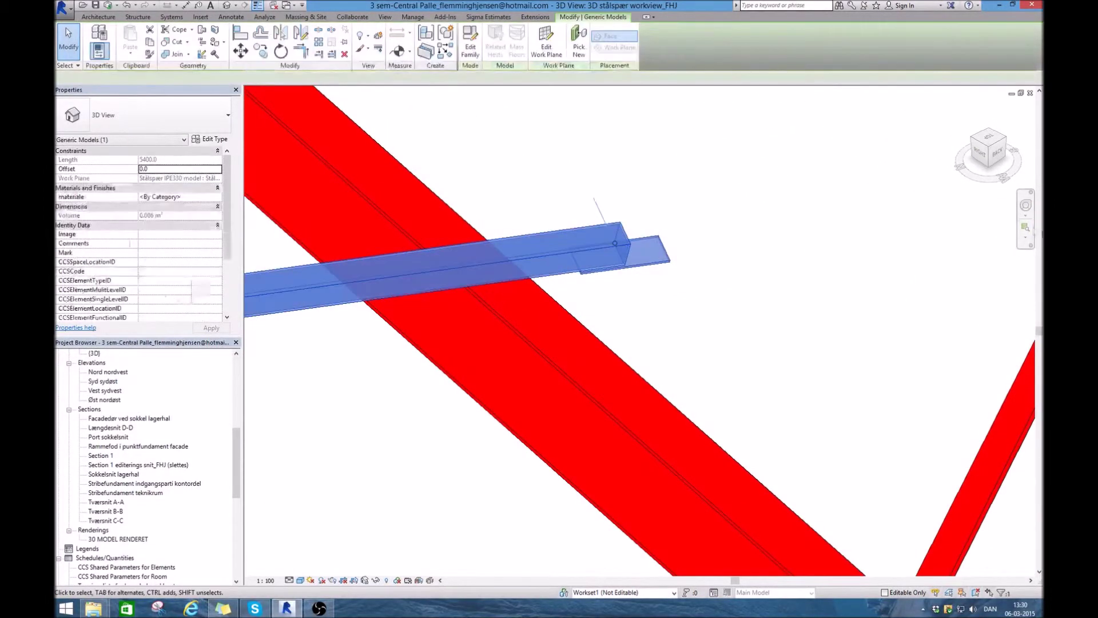
scroll(961, 213, "up", 1)
left_click(1026, 207)
mouse_move(740, 216)
left_mouse_down()
mouse_move(701, 216)
mouse_move(760, 216)
mouse_move(743, 222)
left_mouse_up()
scroll(640, 265, "down", 5)
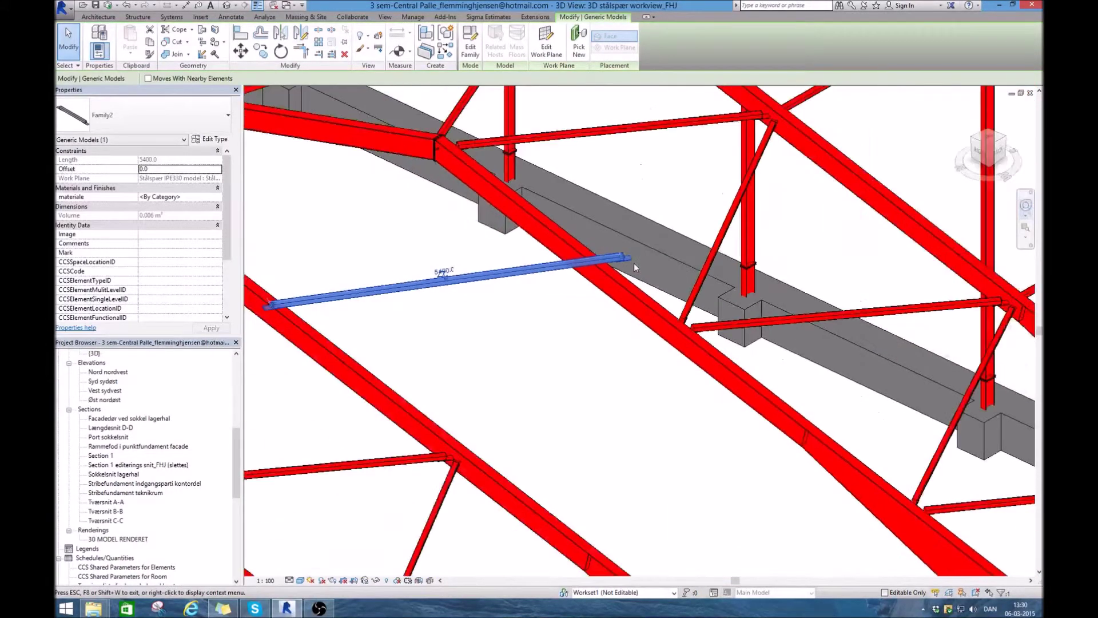
left_click_drag(613, 273, 395, 228)
left_click(68, 39)
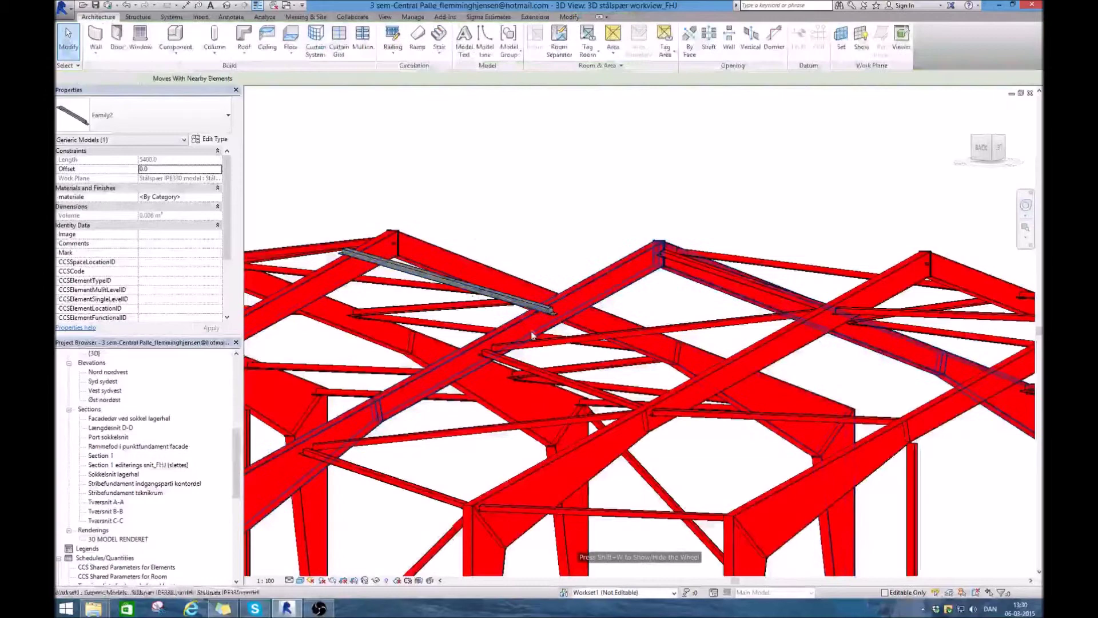
scroll(549, 321, "up", 5)
scroll(536, 289, "up", 1)
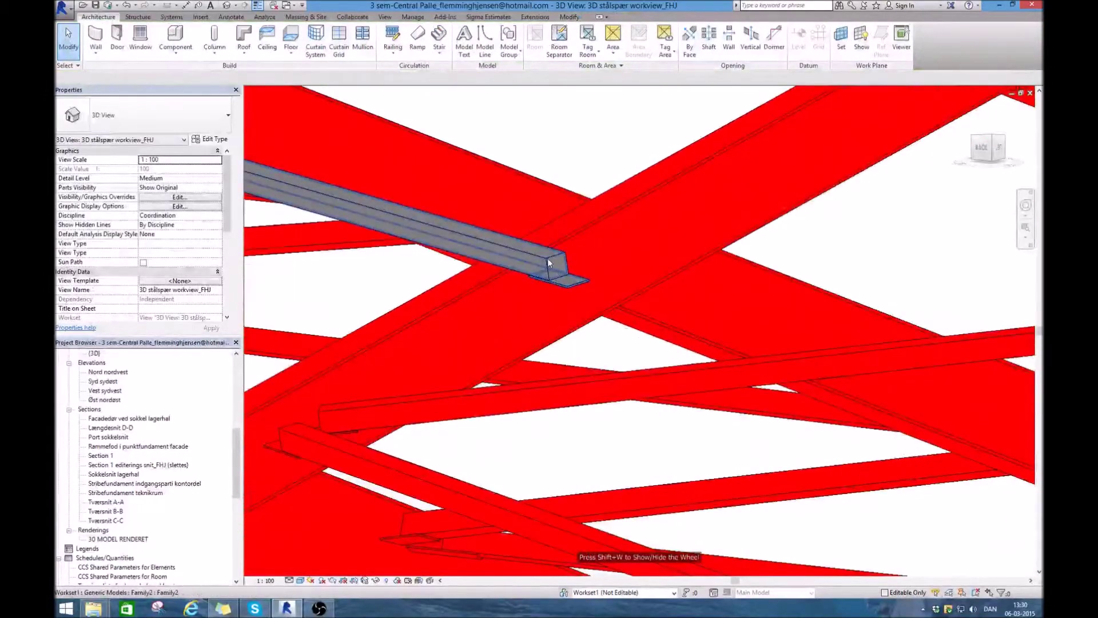
scroll(541, 252, "down", 1)
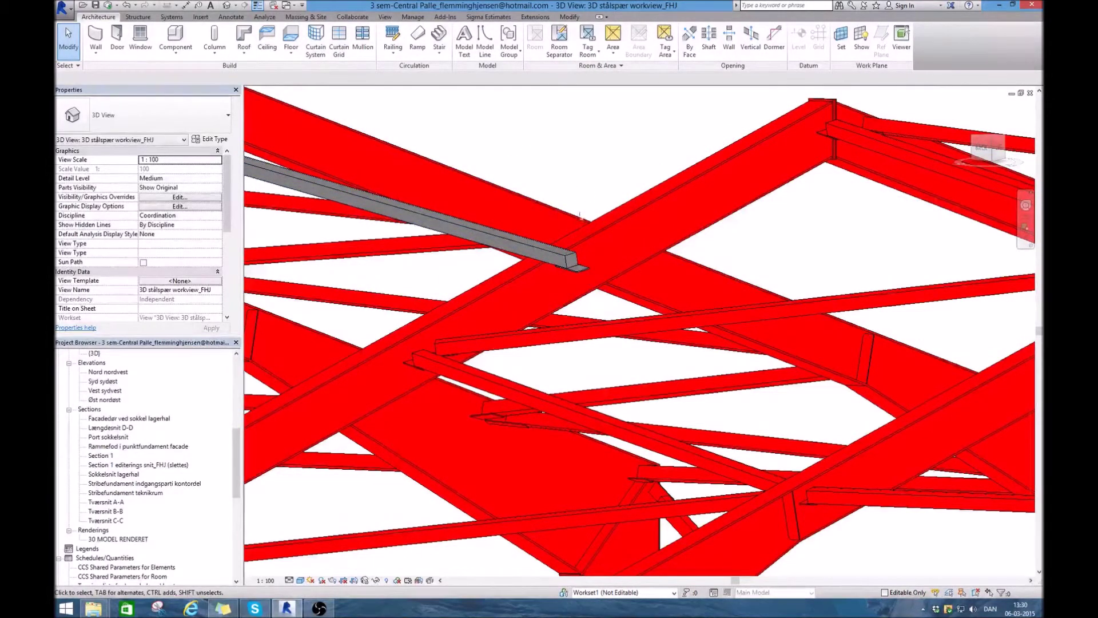
Step: Enable the 3D view's section box and pull one side in to cut through the placed brace and inspect its cross-section
left_click(991, 141)
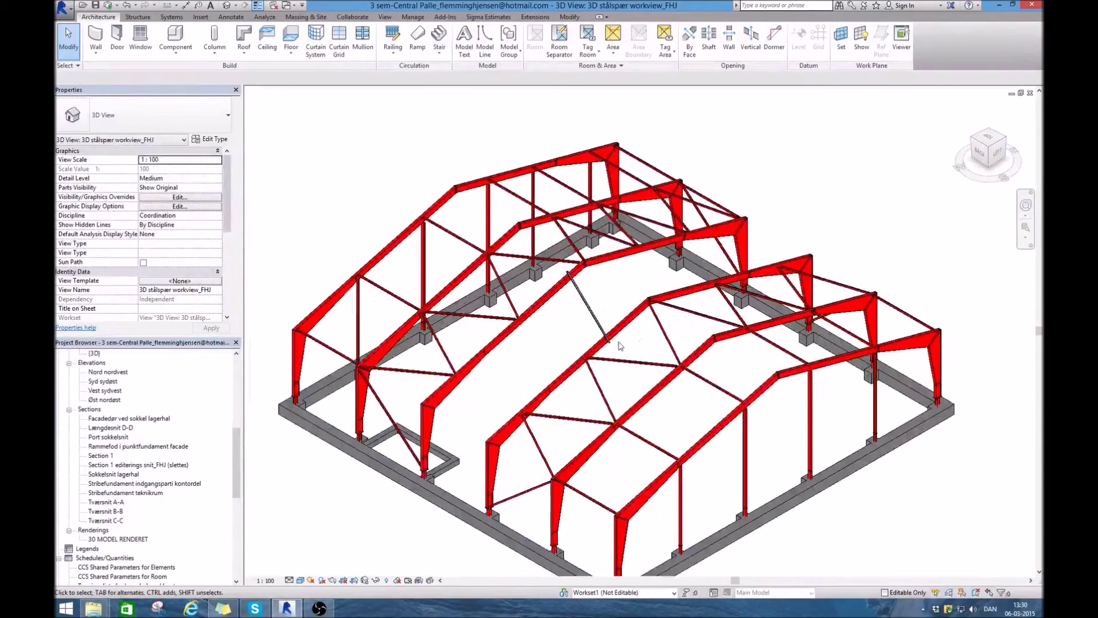
scroll(620, 345, "down", 2)
left_click_drag(228, 230, 228, 271)
left_click(143, 300)
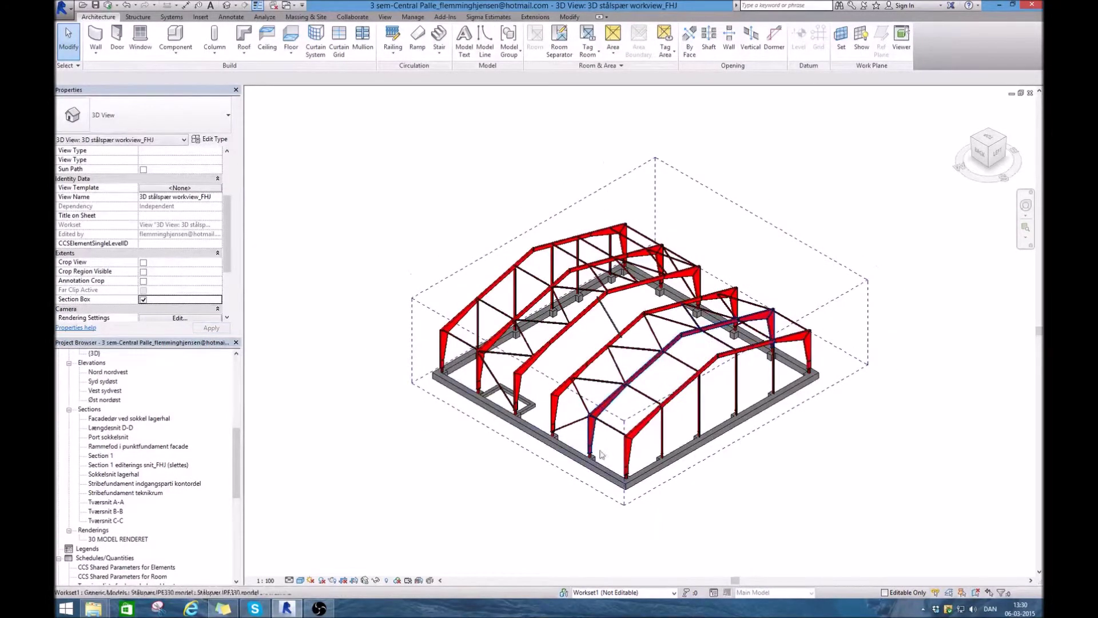
left_click(642, 414)
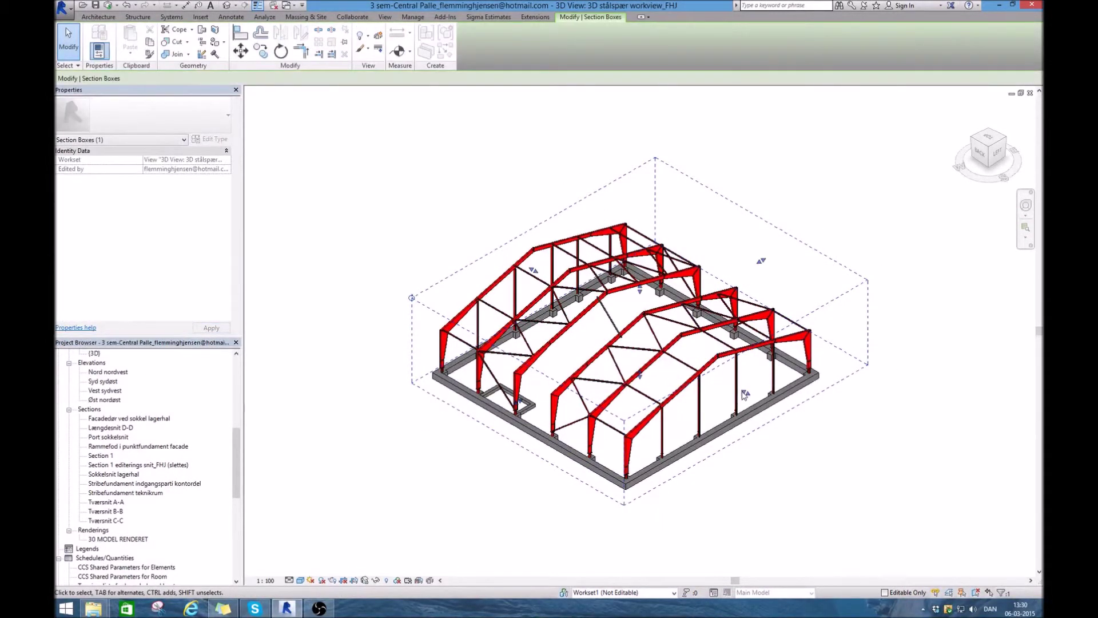
left_click_drag(745, 395, 624, 336)
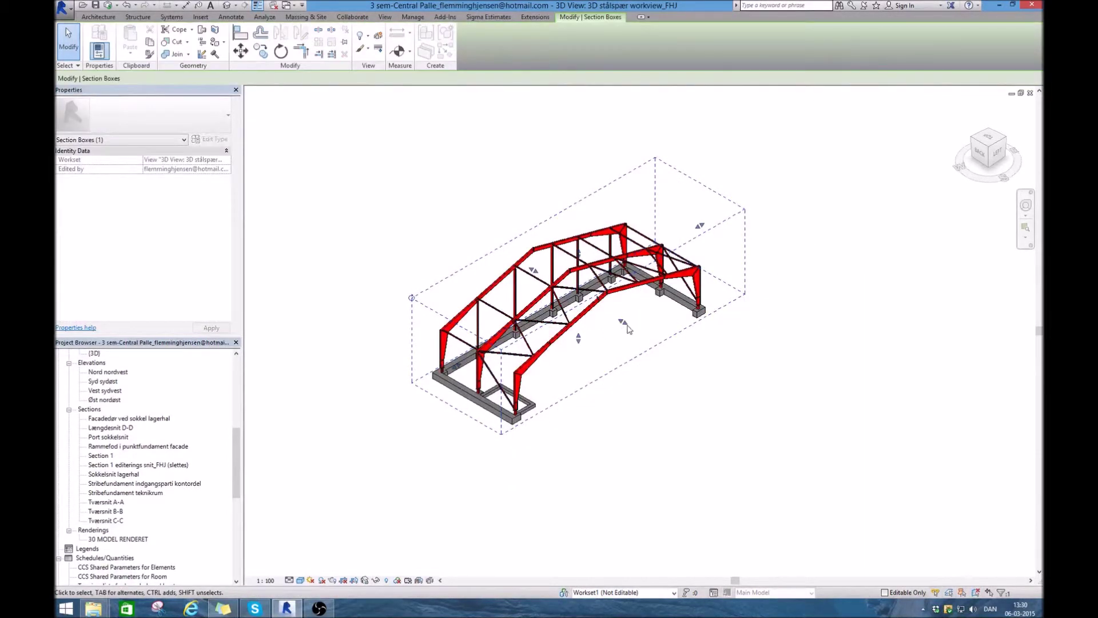
left_click_drag(623, 323, 641, 333)
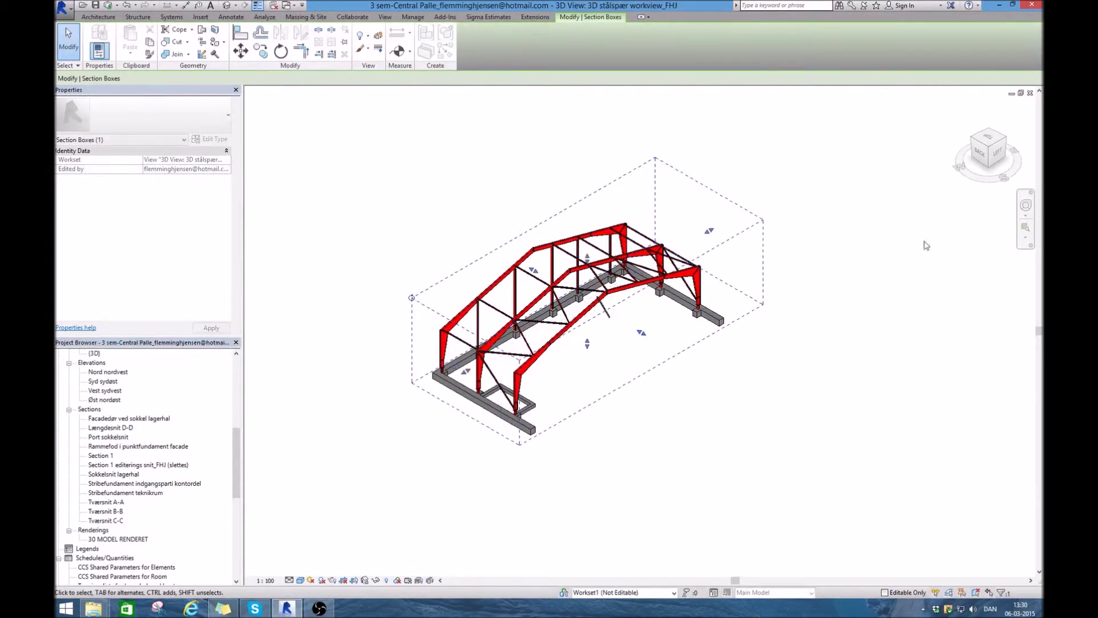
scroll(603, 315, "up", 5)
scroll(603, 317, "up", 5)
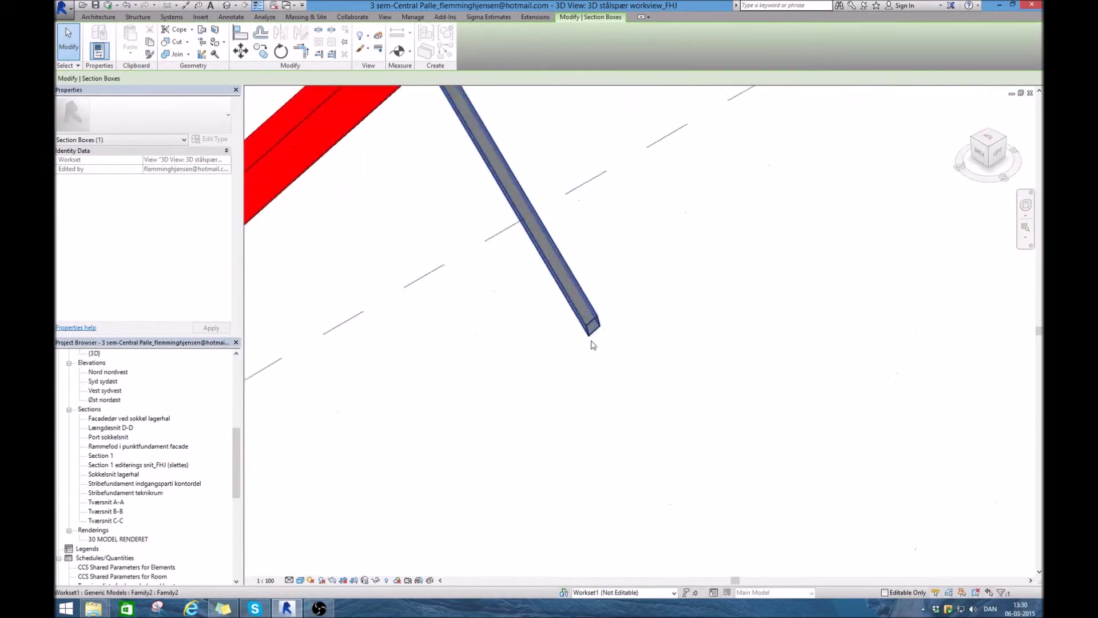
scroll(601, 325, "down", 10)
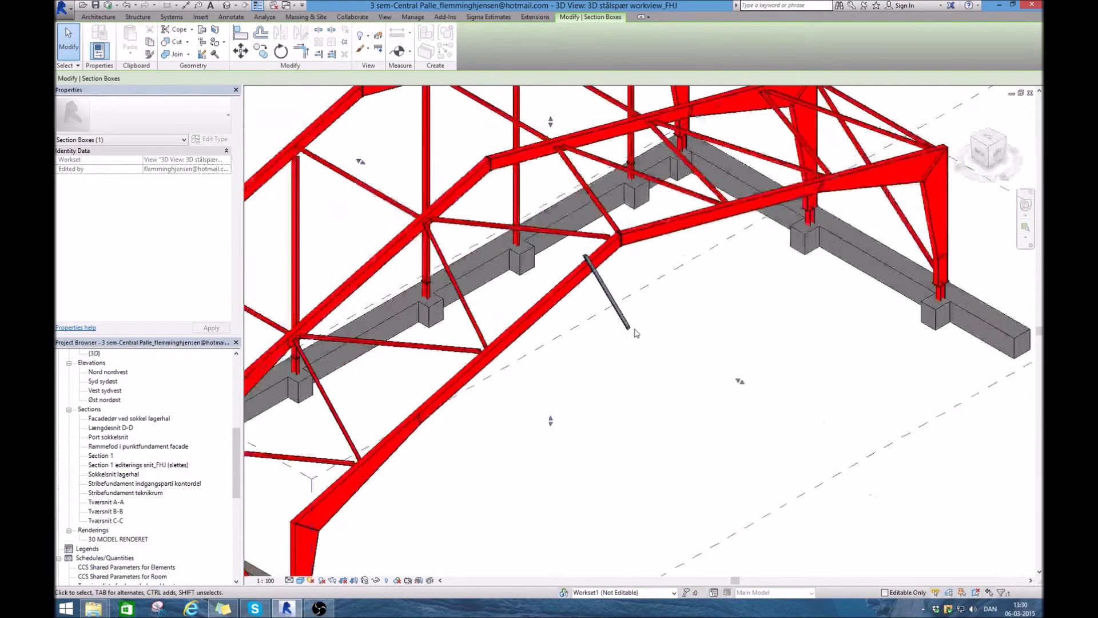
scroll(557, 434, "down", 6)
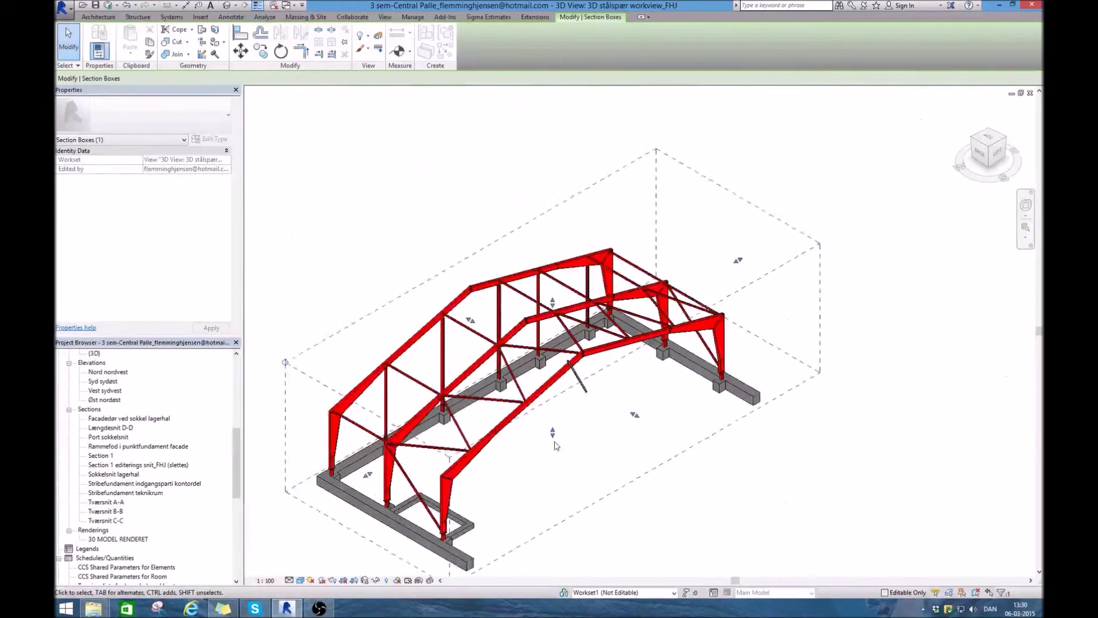
Step: Turn off the 3D view's section box to show the complete steel structure and the full brace
left_click(922, 222)
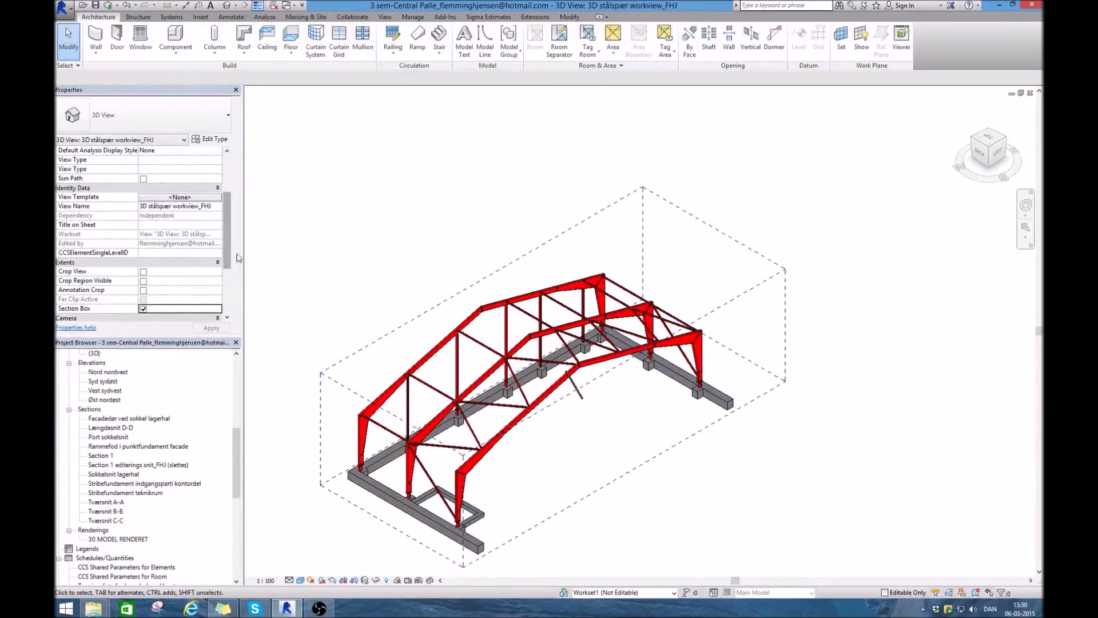
scroll(228, 258, "down", 1)
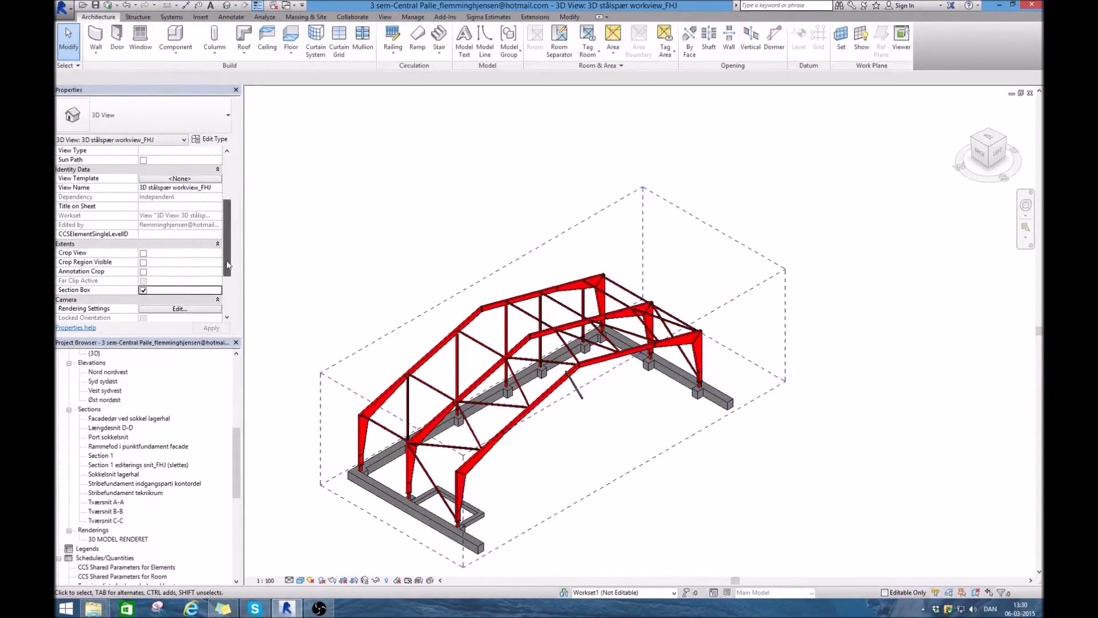
left_click(143, 290)
scroll(595, 417, "up", 5)
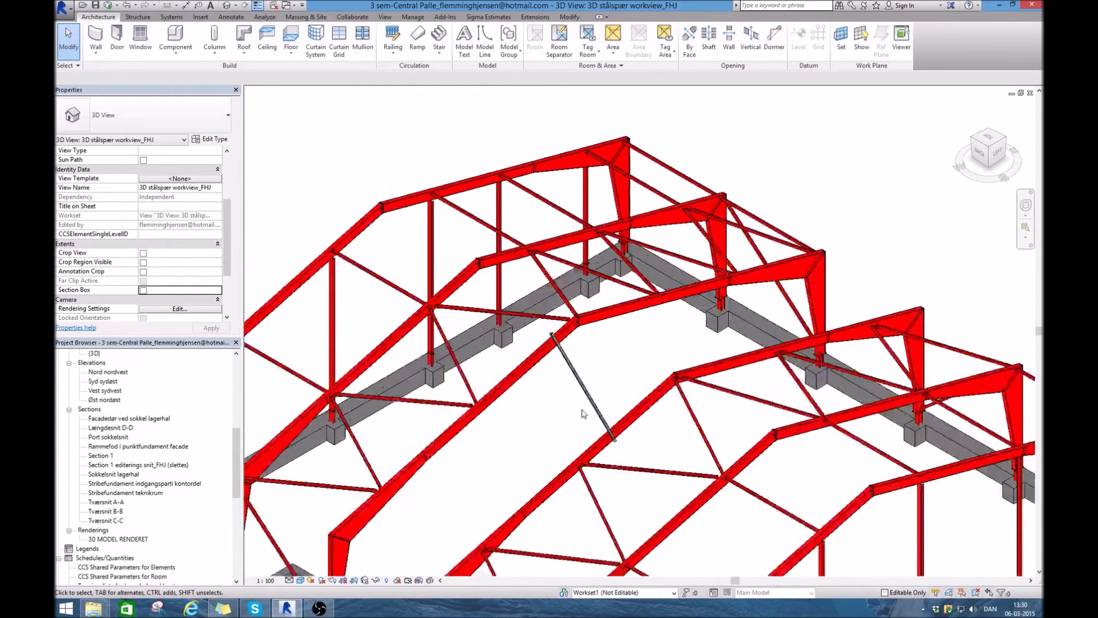
scroll(595, 417, "up", 2)
scroll(640, 443, "up", 2)
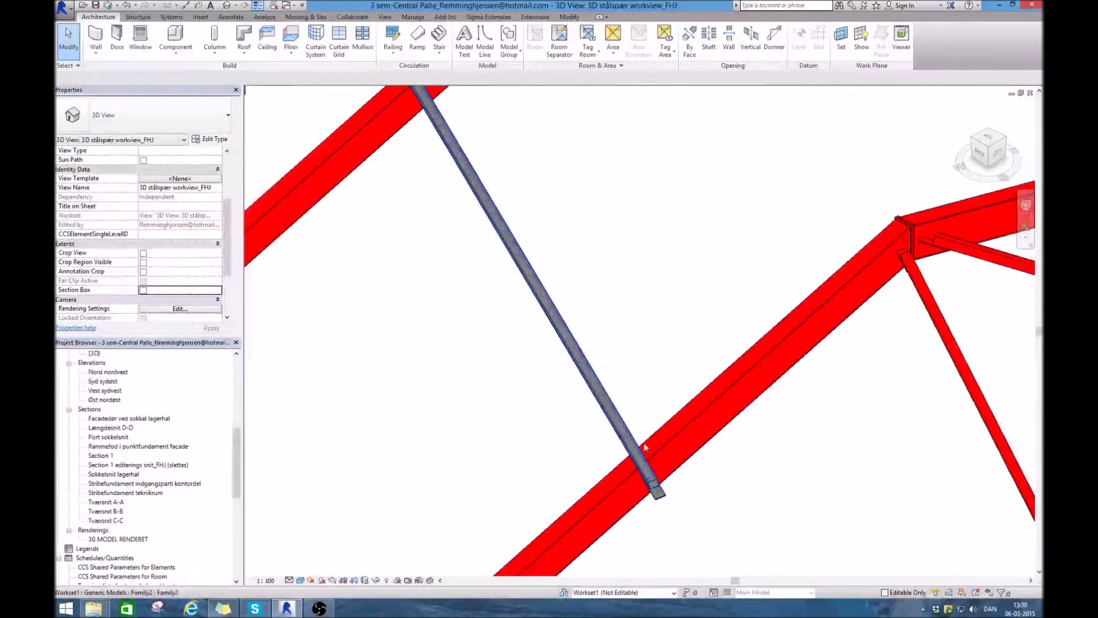
Step: Stretch the brace's lower end along the neighbouring frame up to its ridge joint, giving a length of about 4940 mm
left_click(564, 348)
scroll(549, 312, "down", 2)
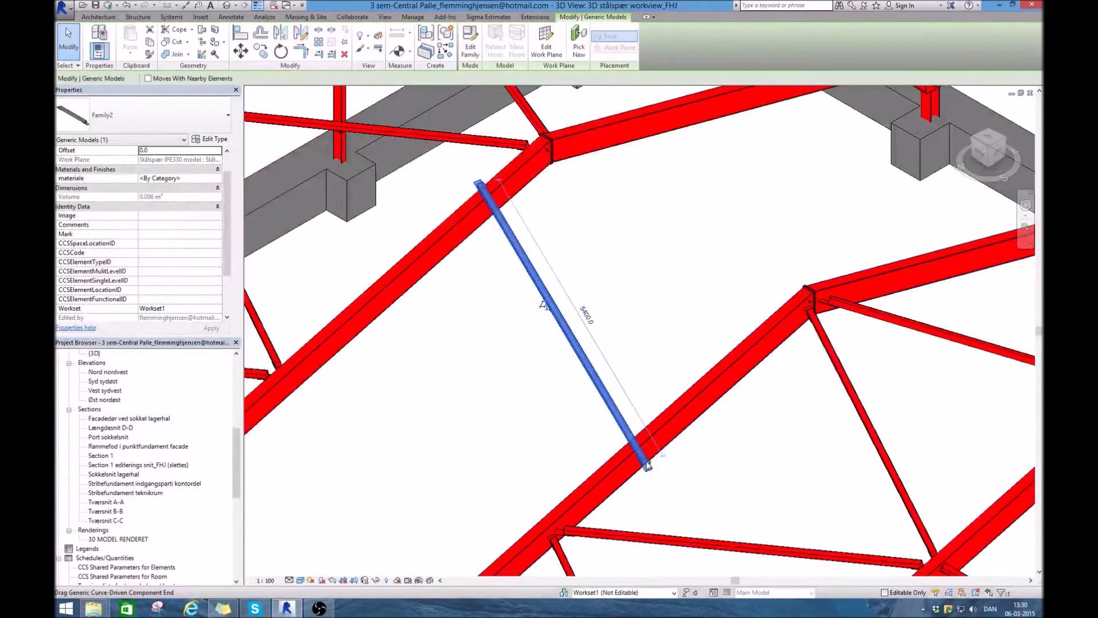
left_click_drag(646, 464, 806, 324)
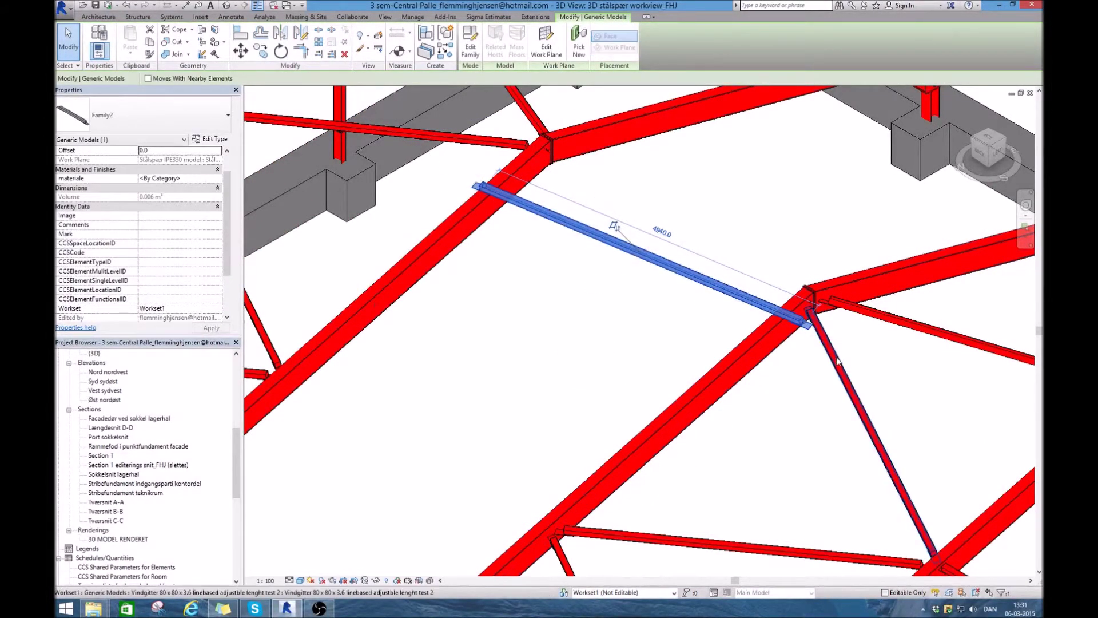
scroll(804, 324, "up", 2)
scroll(806, 321, "up", 1)
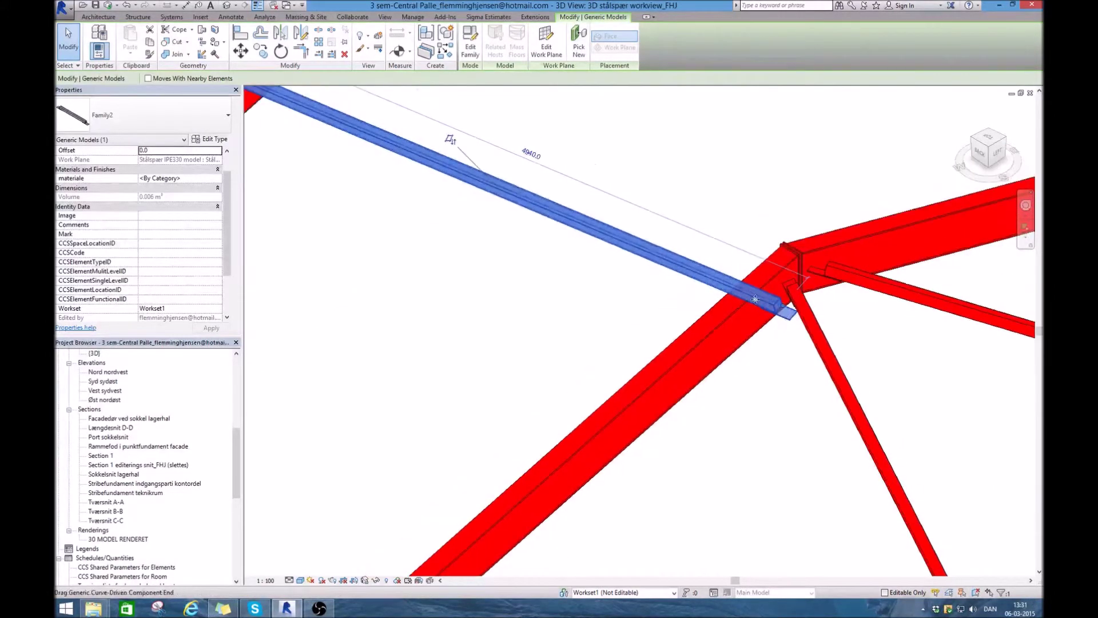
scroll(708, 282, "down", 2)
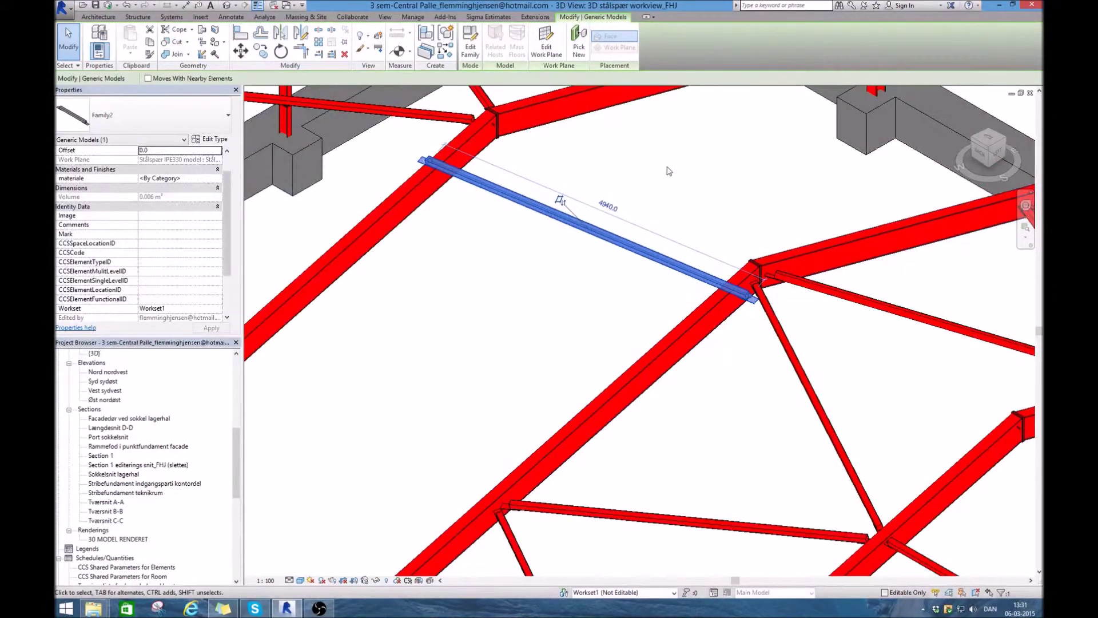
Step: Assign the material "Rød Red material no pattern" to the selected brace's materiale parameter
left_click(658, 181)
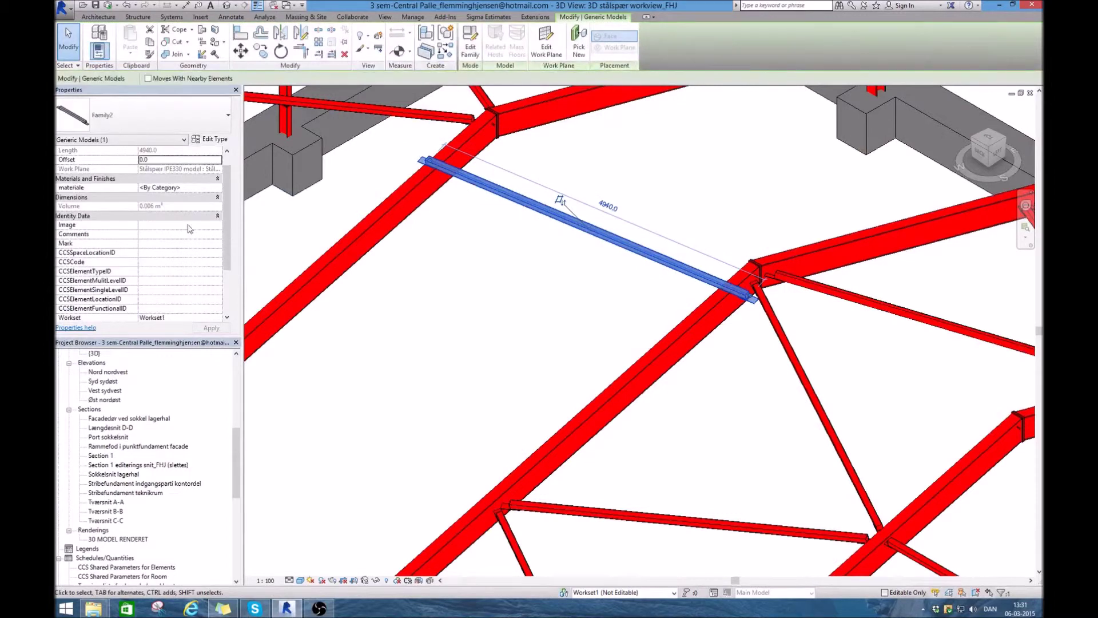
left_click(218, 188)
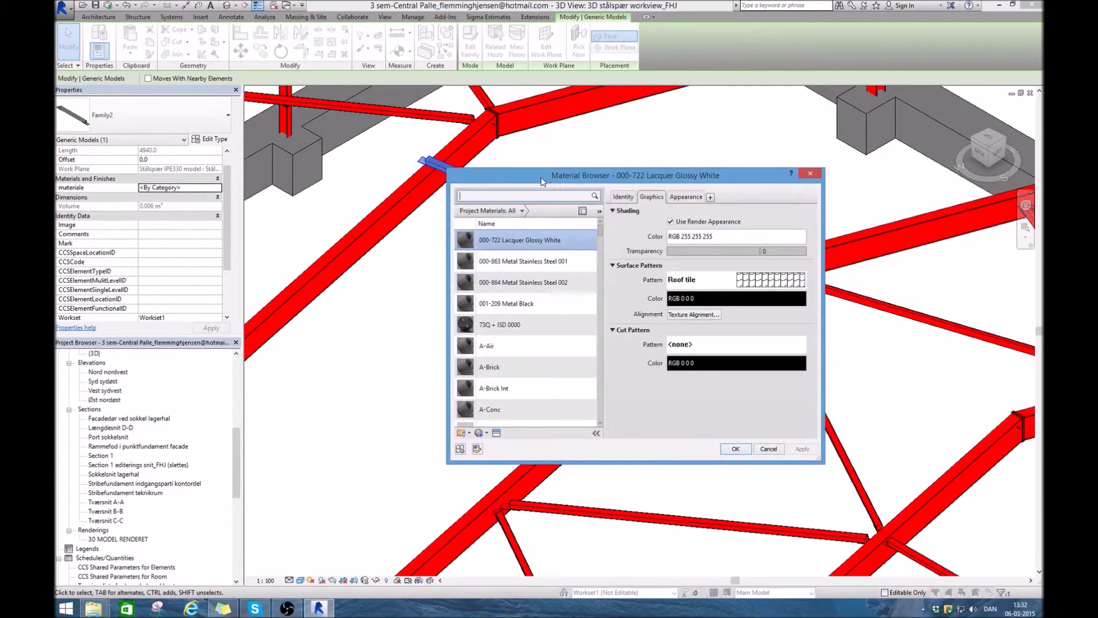
left_click_drag(542, 182, 518, 269)
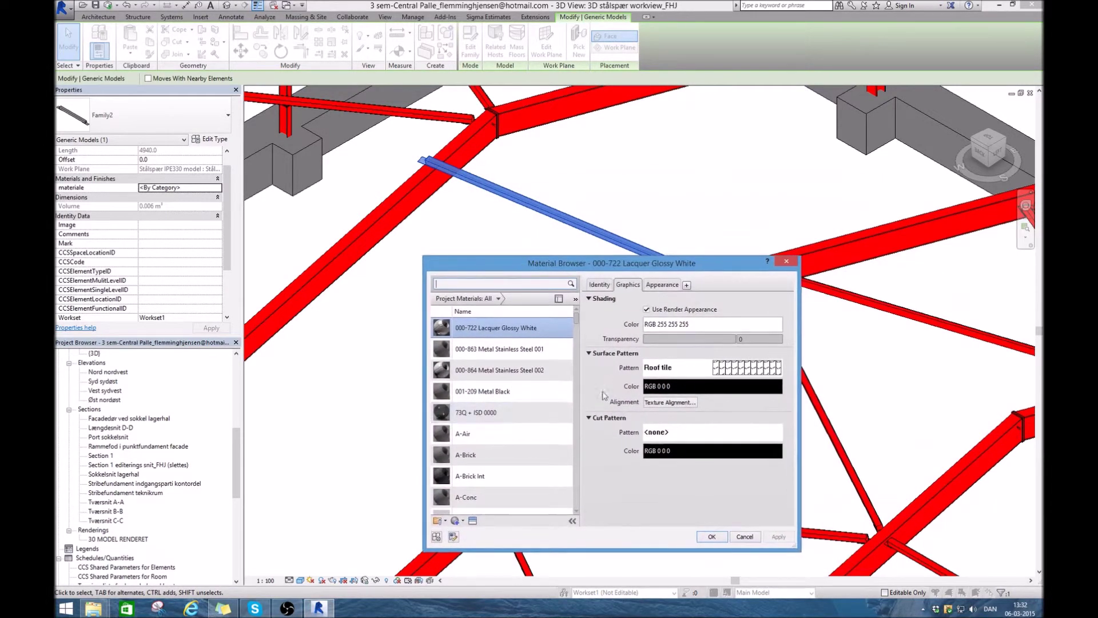
left_click(475, 283)
type("re")
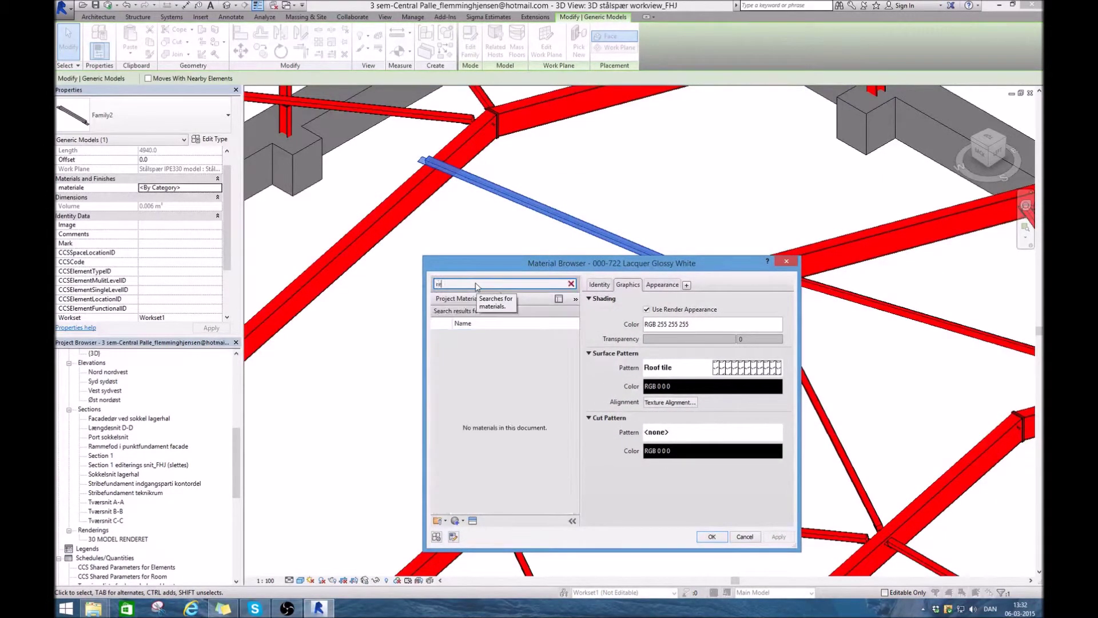
key("BackSpace")
type("rød")
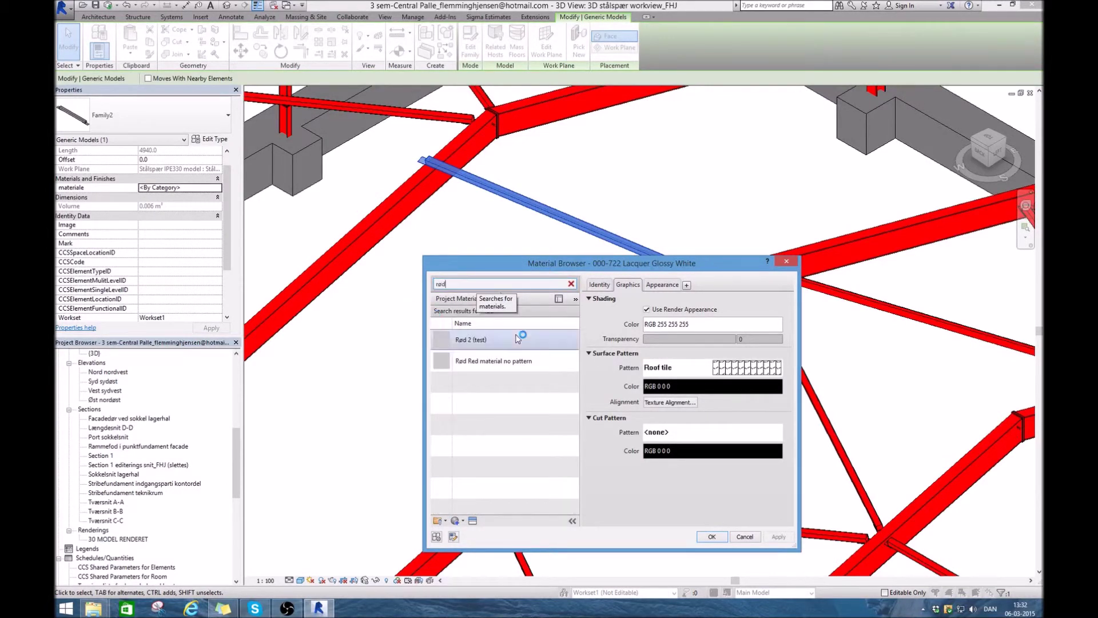
left_click(478, 362)
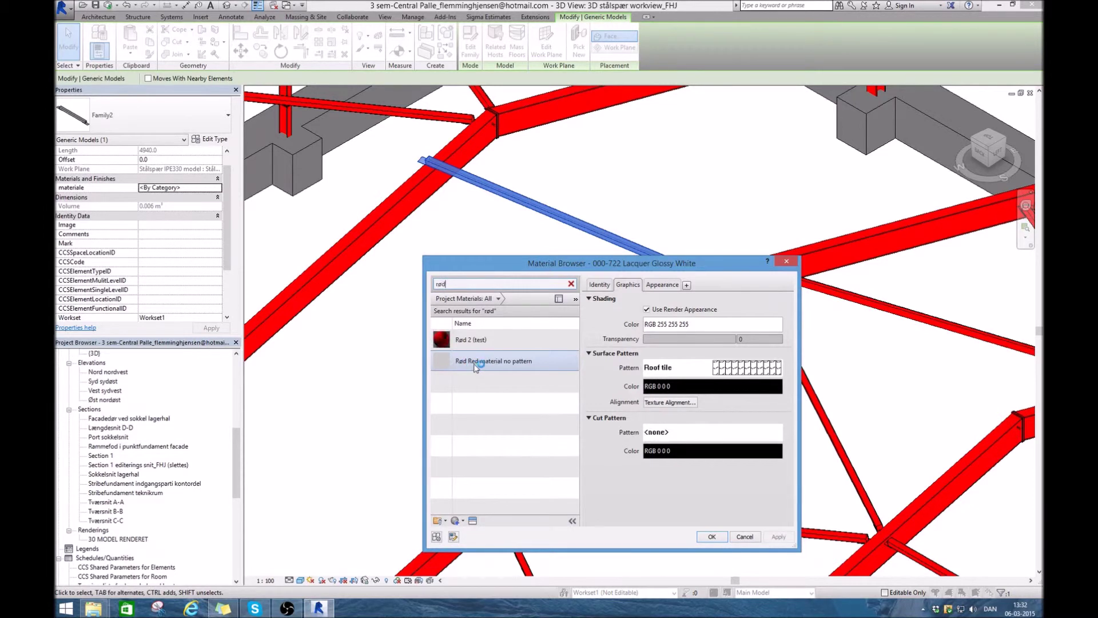
left_click(476, 362)
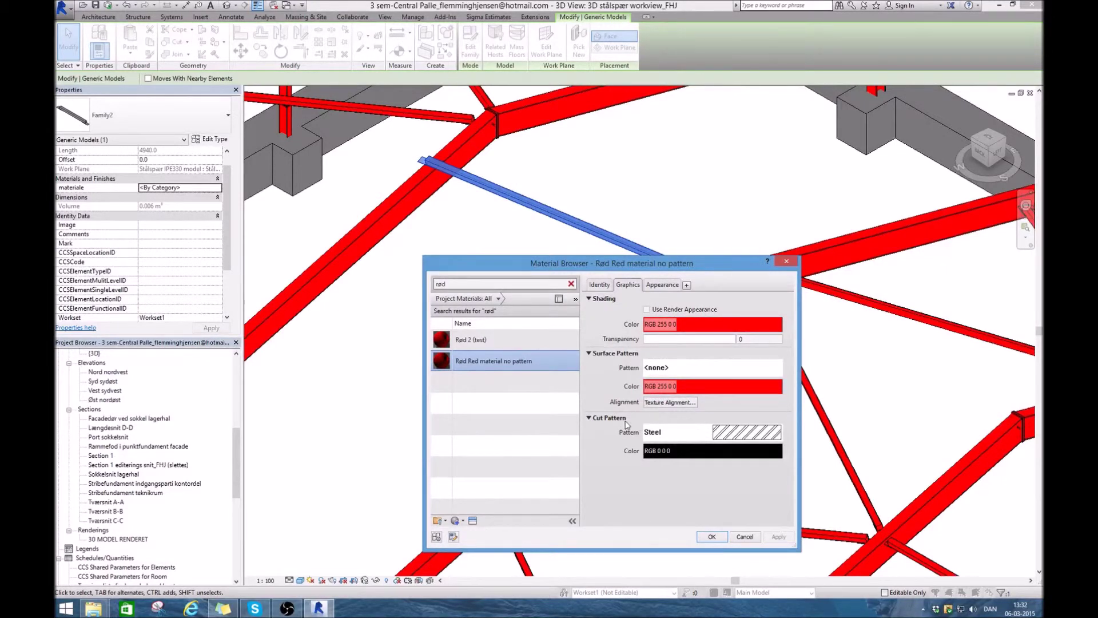
left_click(712, 536)
key("Escape")
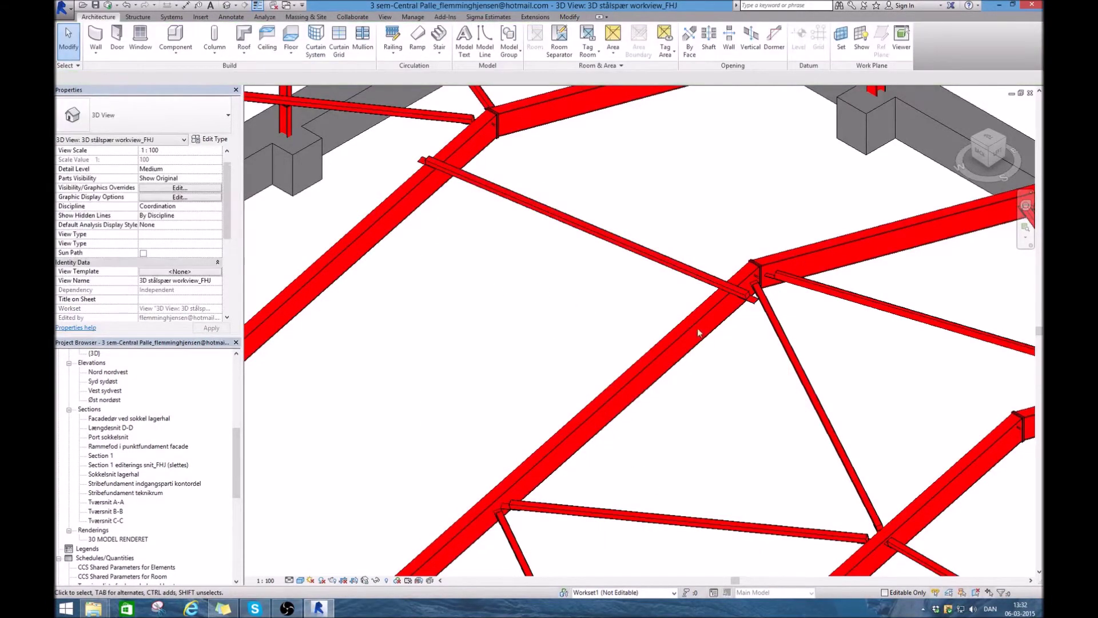
Step: Inspect the red brace's end plate at the frame joint and delete the Family2 brace from the structure
scroll(754, 297, "up", 5)
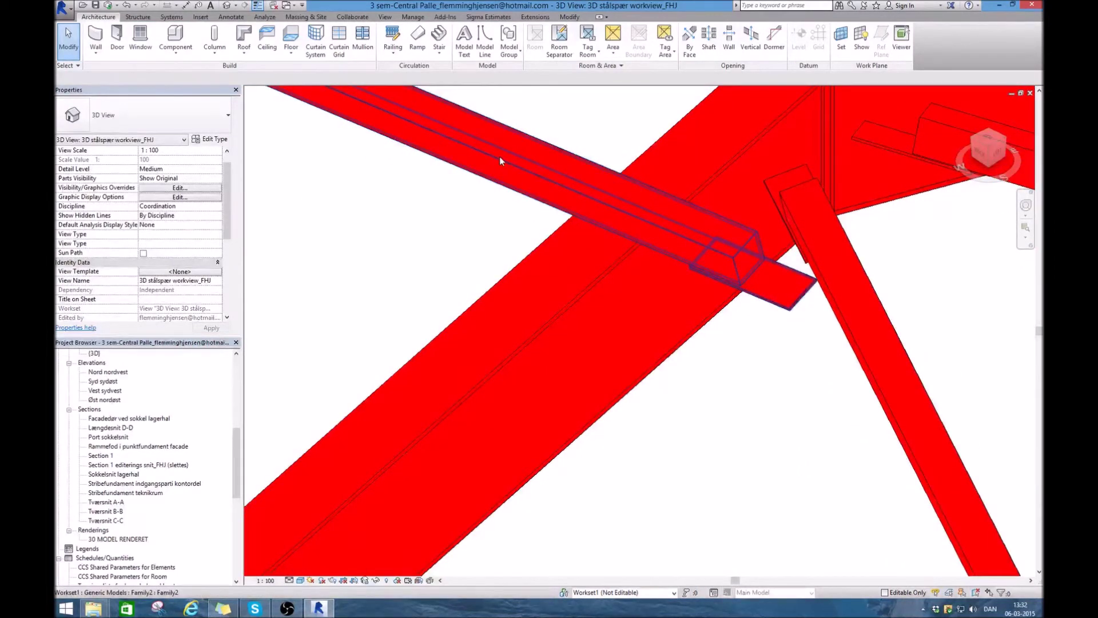
scroll(503, 163, "down", 5)
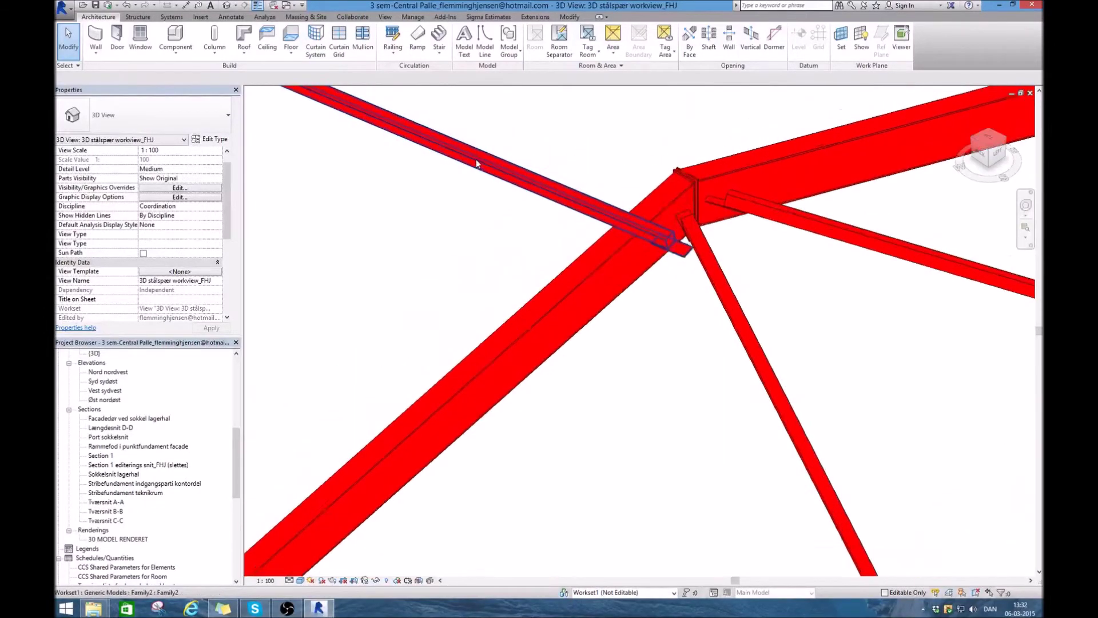
scroll(478, 164, "up", 1)
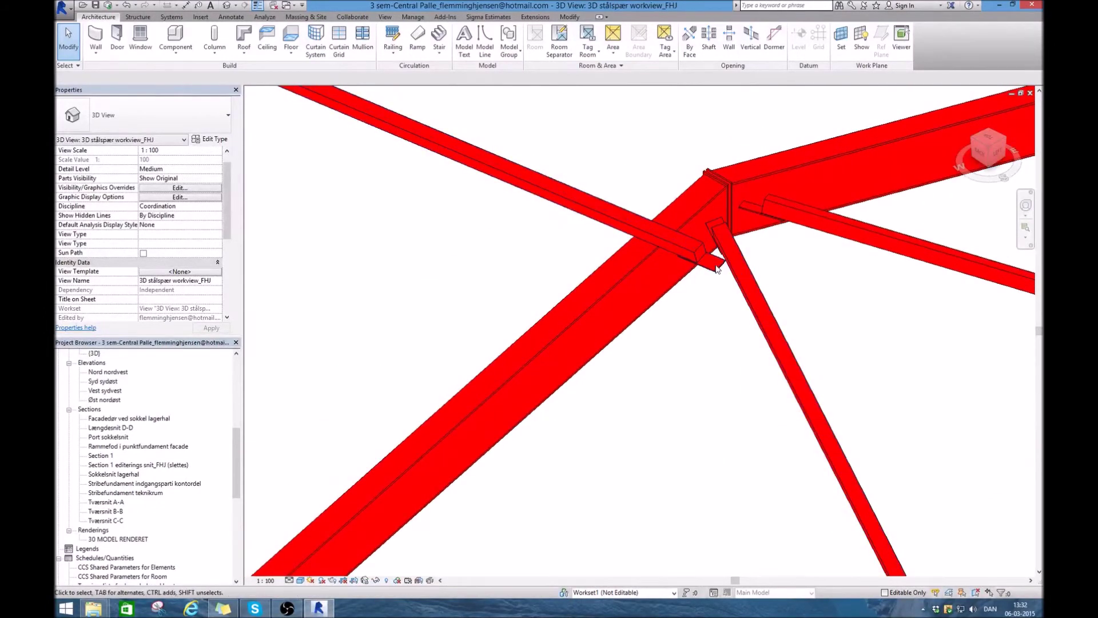
scroll(698, 263, "up", 3)
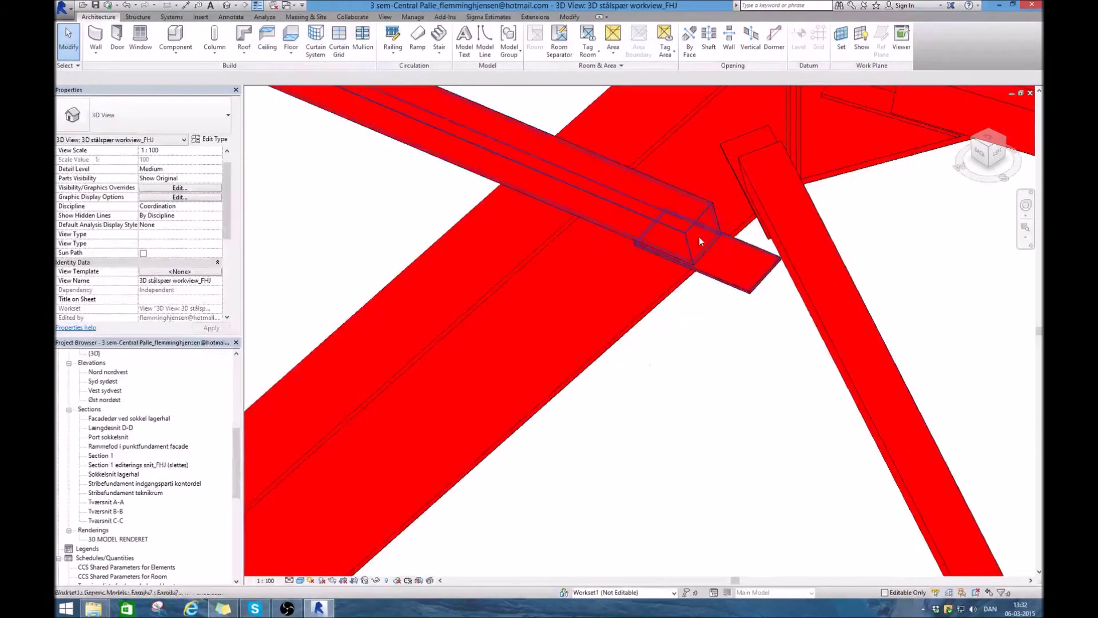
scroll(699, 236, "down", 4)
left_click(555, 230)
key("Delete")
scroll(556, 229, "down", 3)
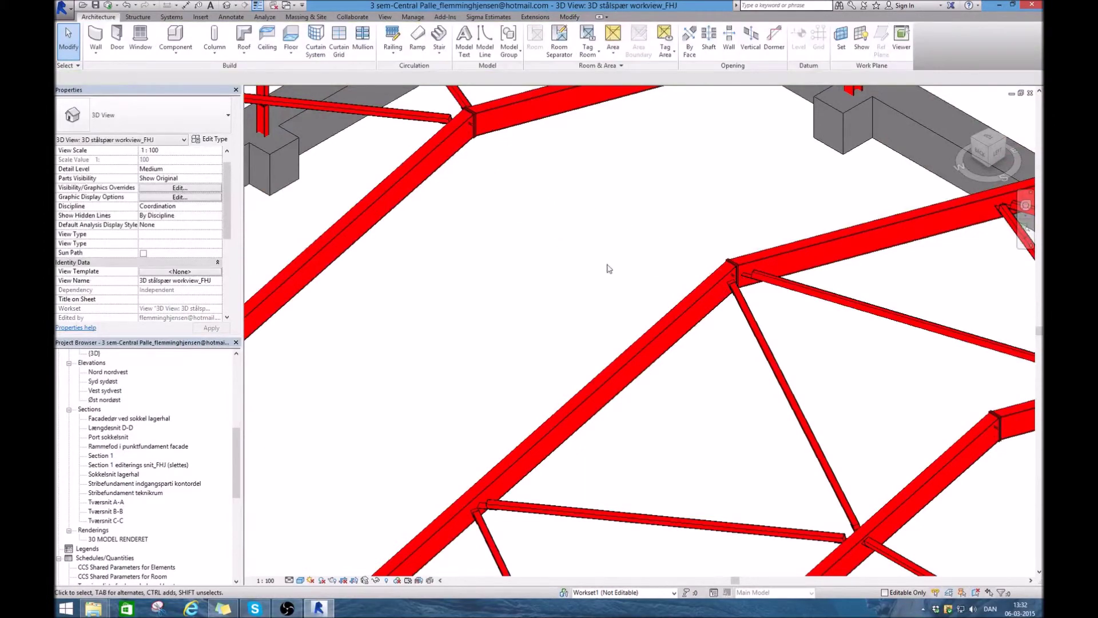
Step: Review the whole steel structure with its existing Vindgitter braces and open the 30 MODEL RENDERET rendering
scroll(589, 232, "down", 5)
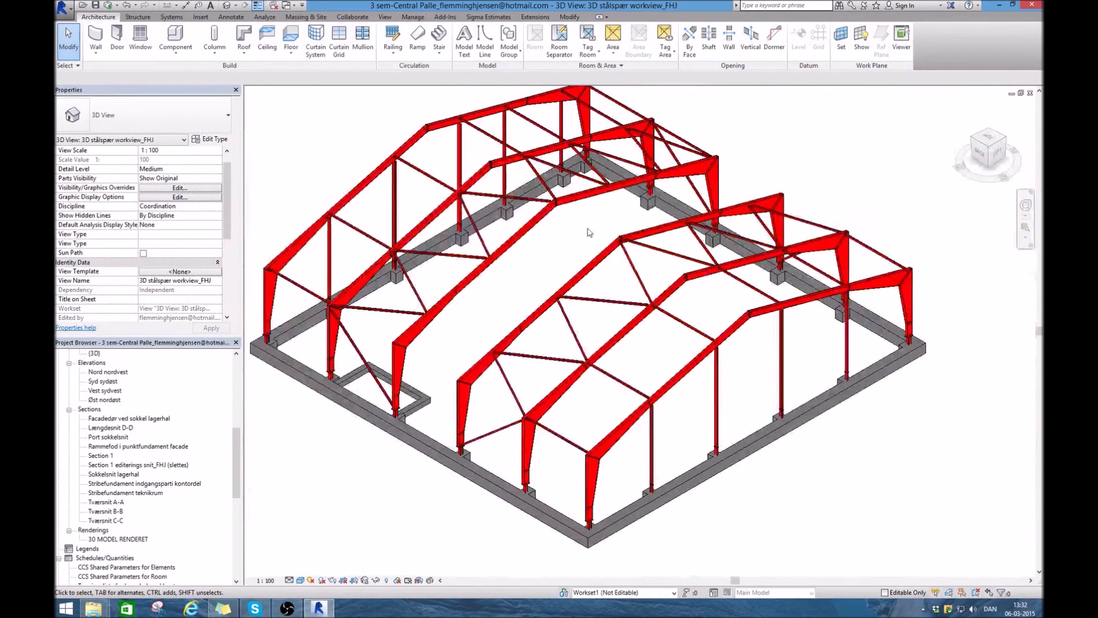
scroll(589, 232, "down", 2)
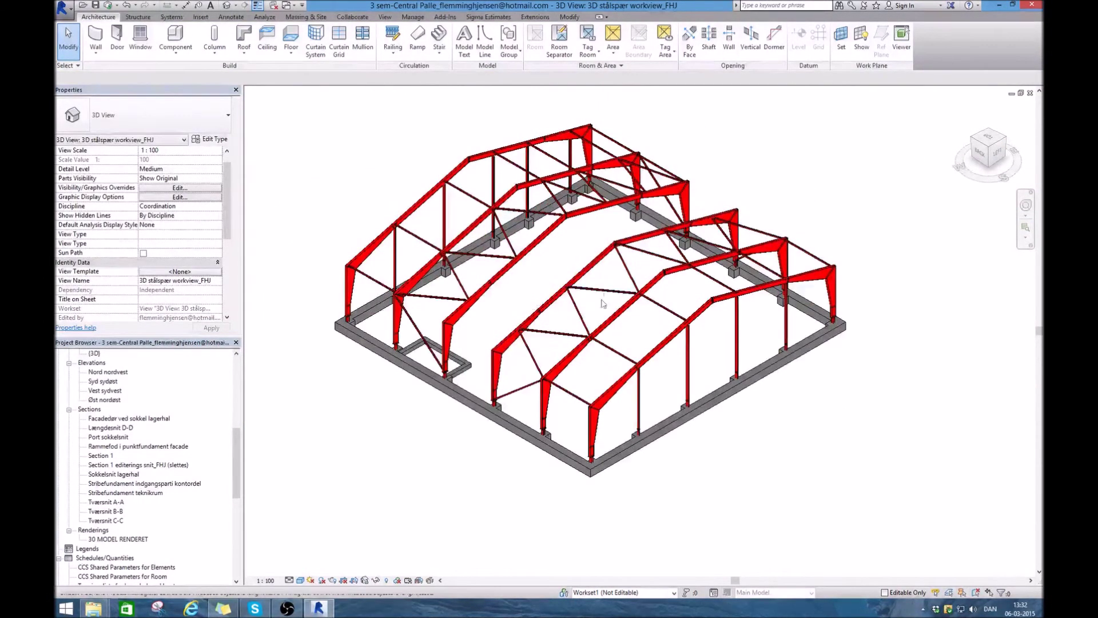
scroll(548, 228, "up", 3)
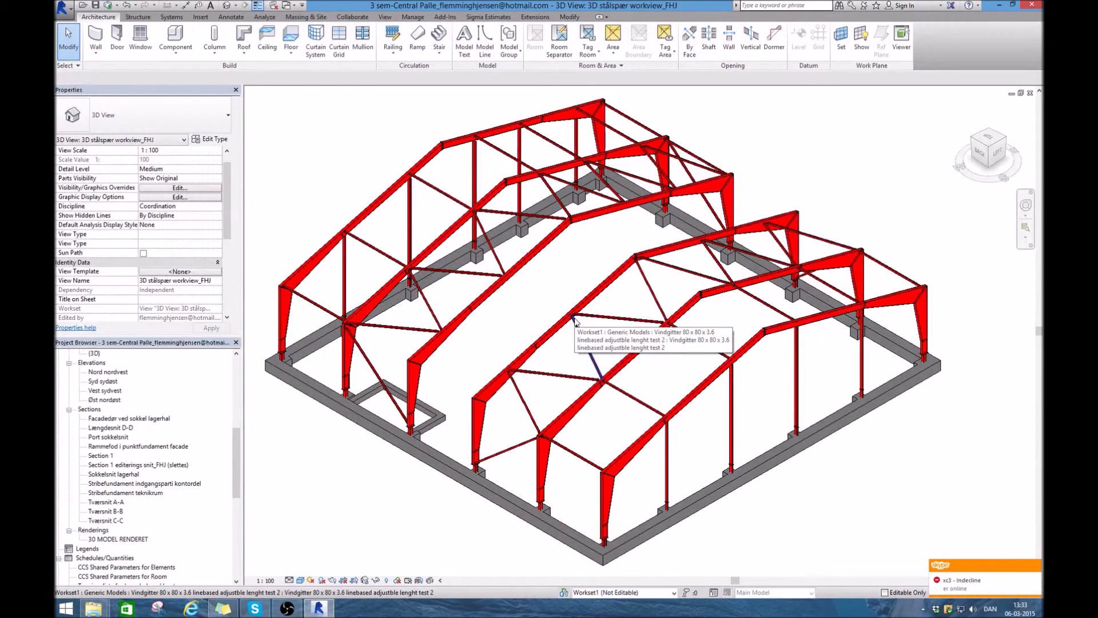
left_click_drag(239, 474, 242, 508)
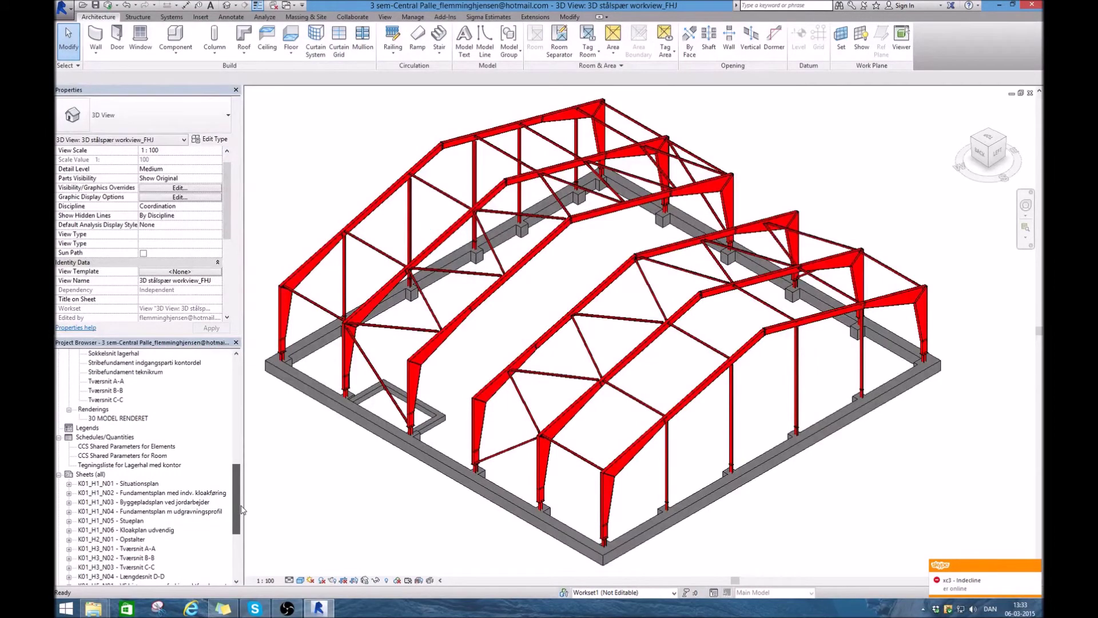
double_click(117, 419)
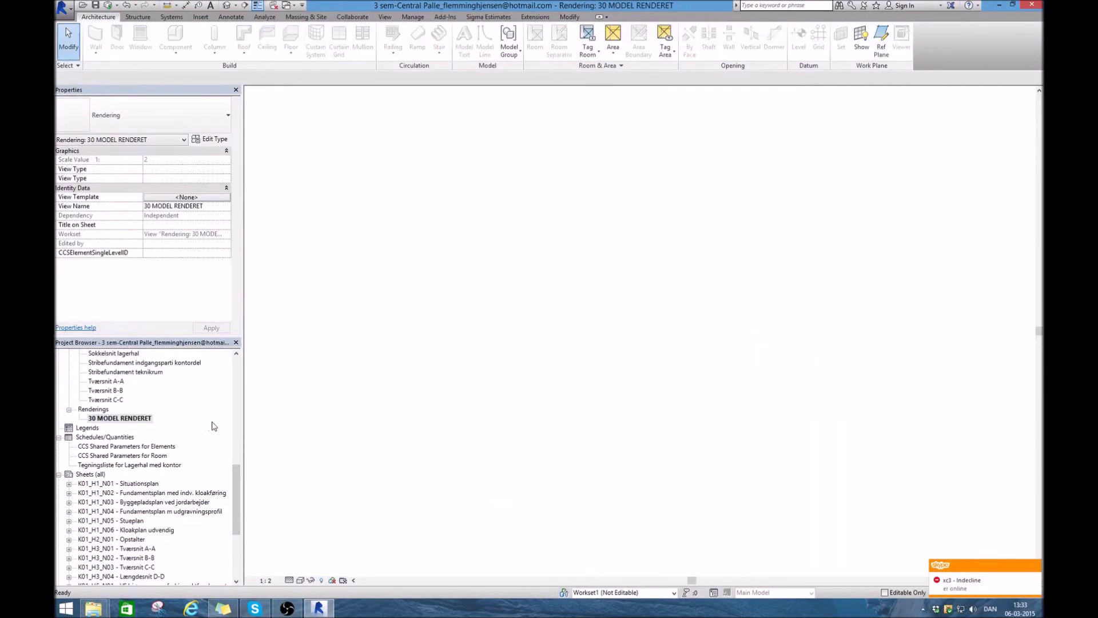